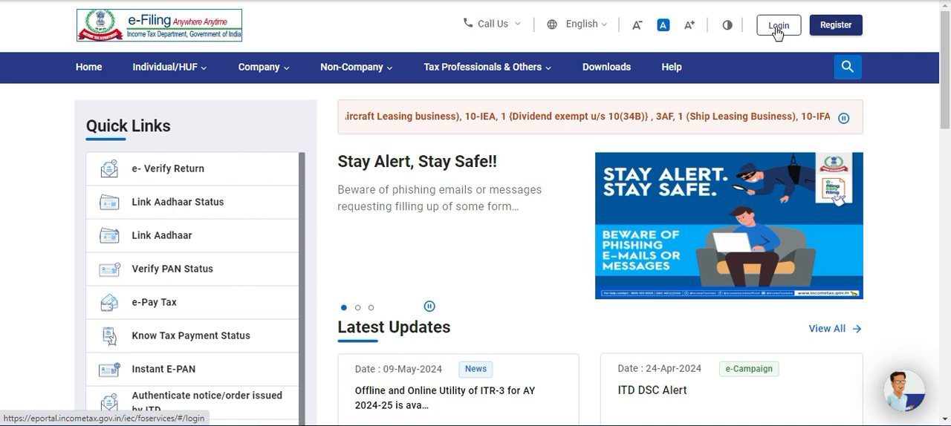
Open the e-Filing login page, enter the taxpayer's PAN as the user ID and continue.
left_click(776, 29)
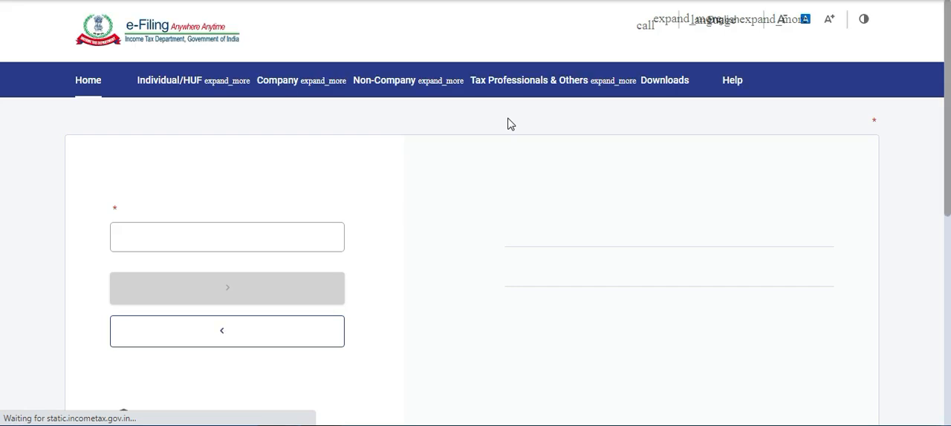
left_click(285, 263)
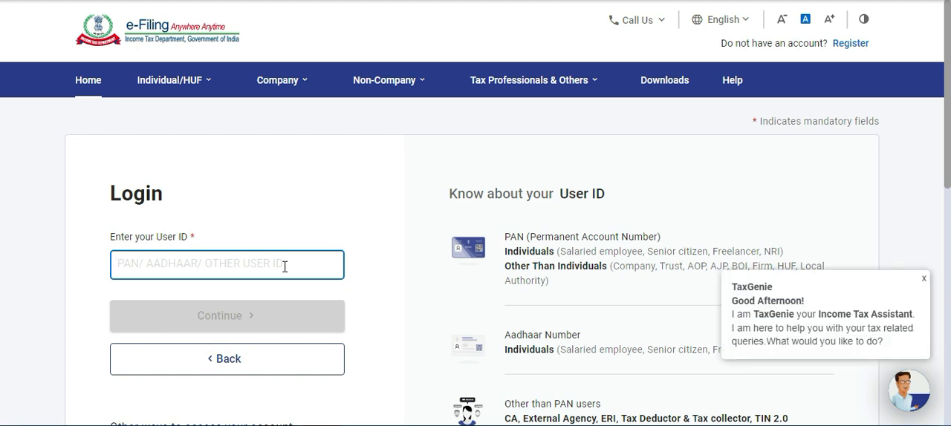
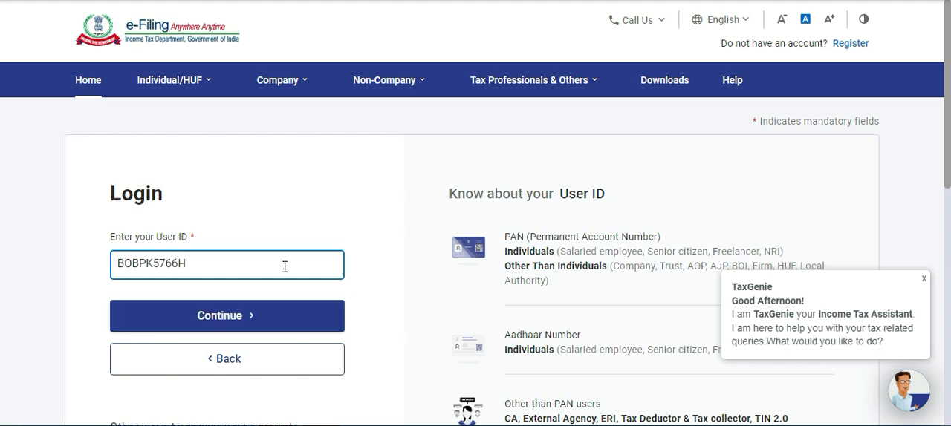
left_click(261, 318)
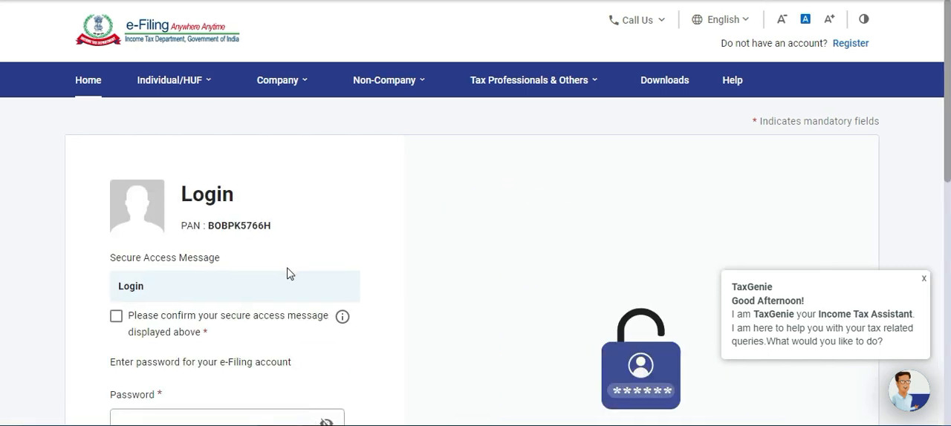
Confirm the secure access message, enter the e-Filing account password and log in.
scroll(234, 282, "down", 1)
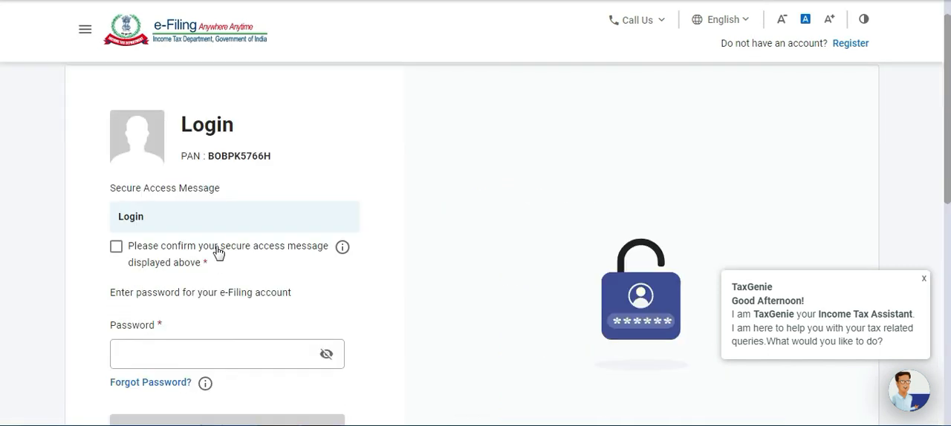
left_click(116, 253)
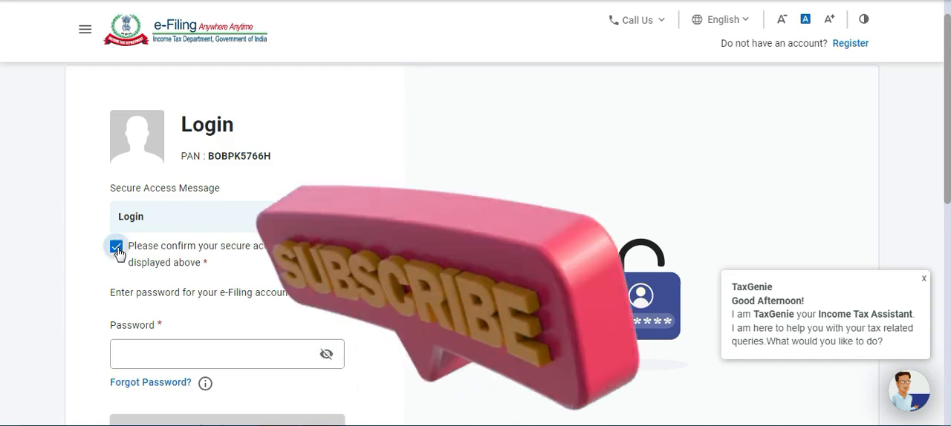
scroll(475, 223, "down", 2)
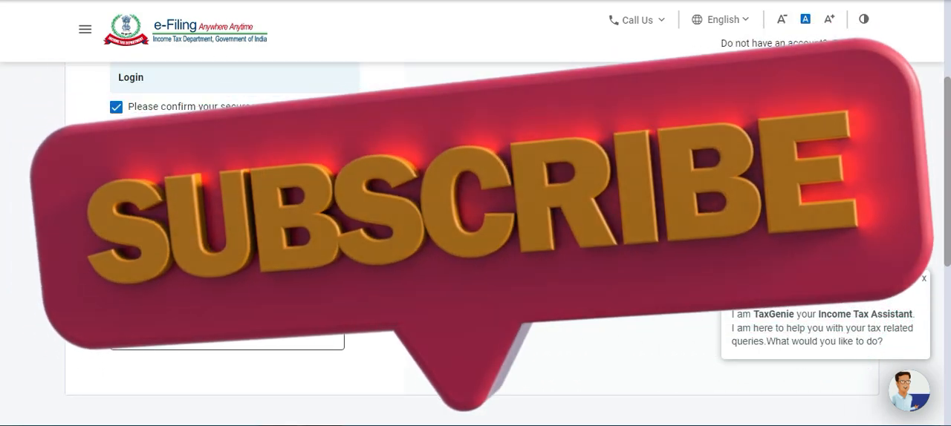
left_click(227, 218)
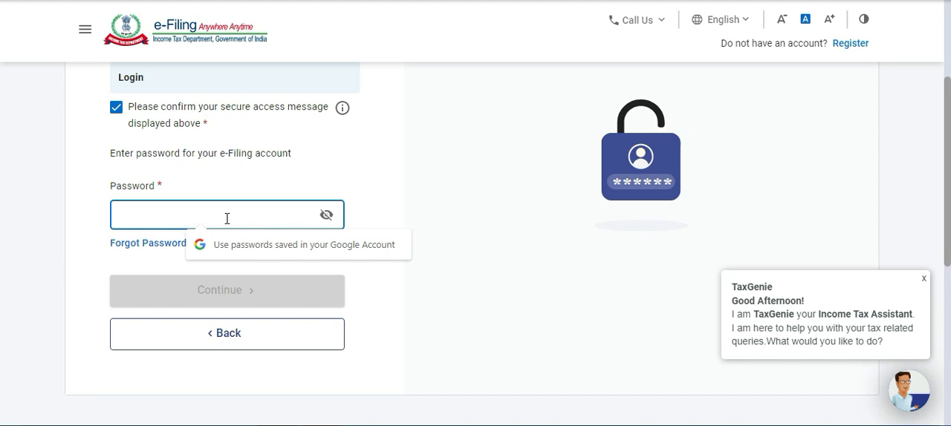
type("••••••••••••")
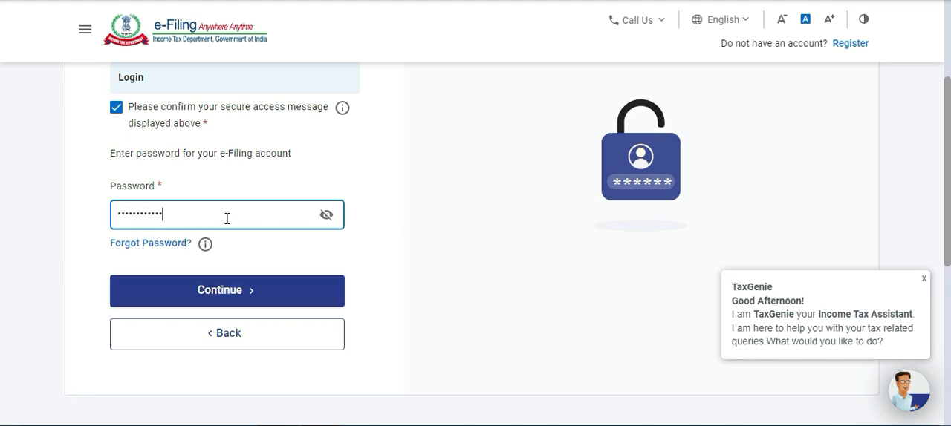
left_click(238, 296)
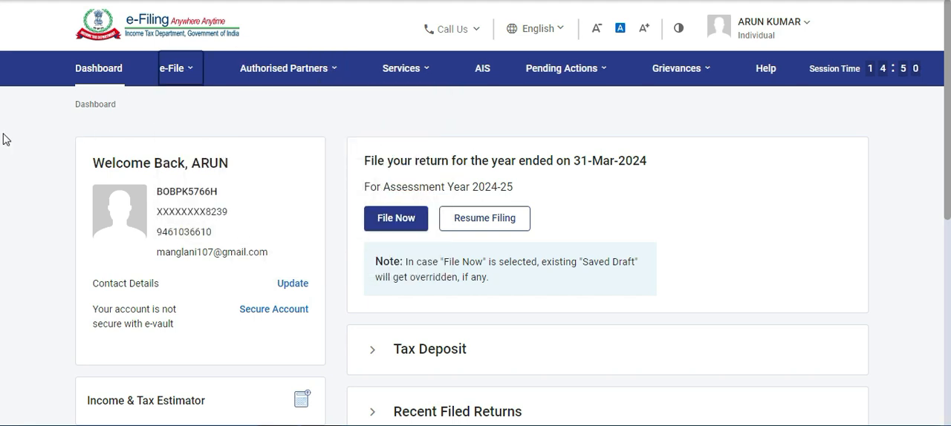
Open the File Income Tax Return page from the e-File options for income tax returns.
scroll(3, 139, "down", 2)
scroll(3, 139, "up", 2)
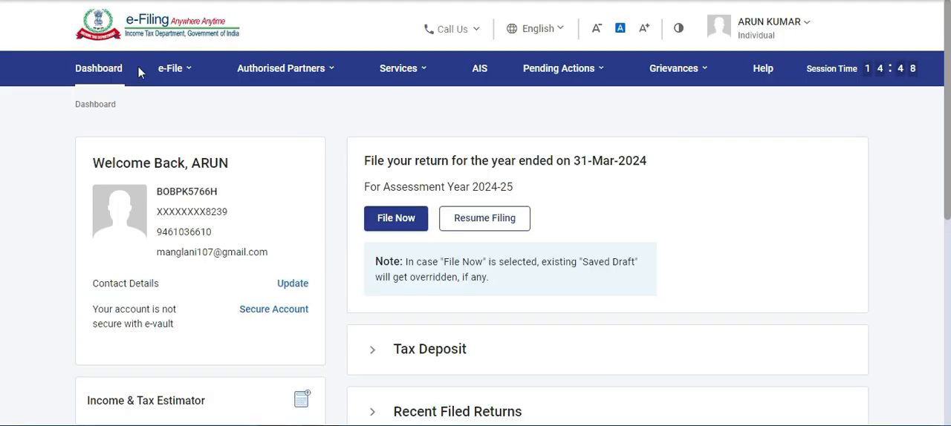
mouse_move(165, 75)
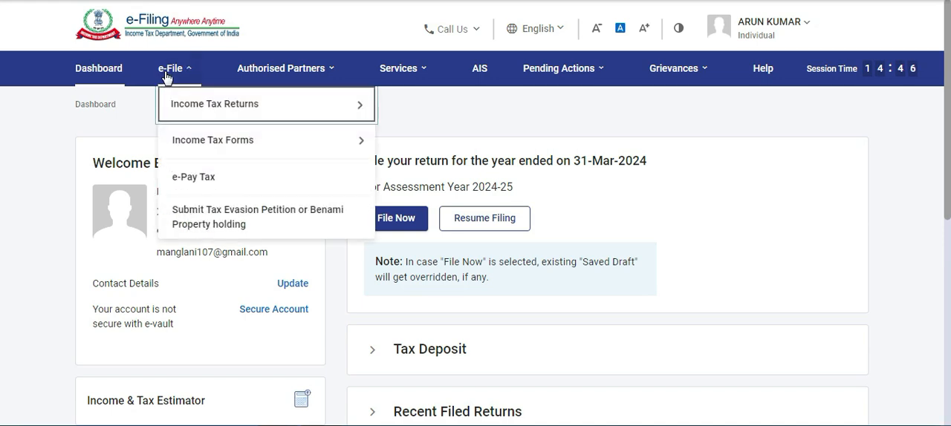
mouse_move(193, 107)
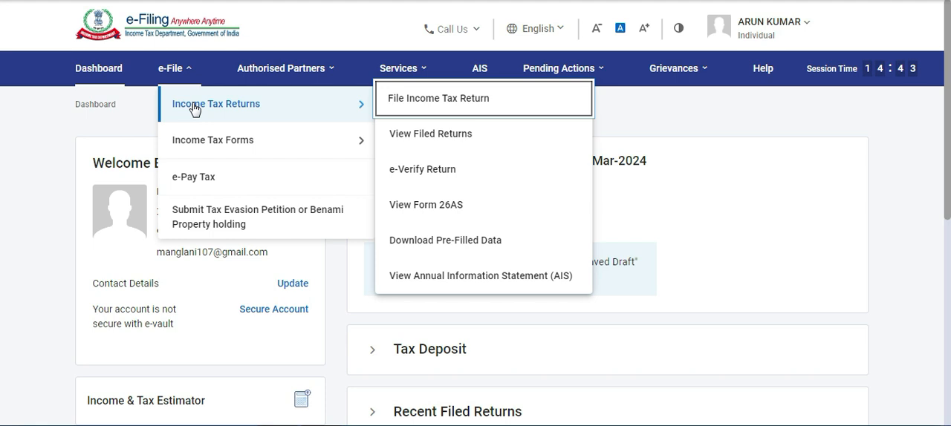
left_click(434, 101)
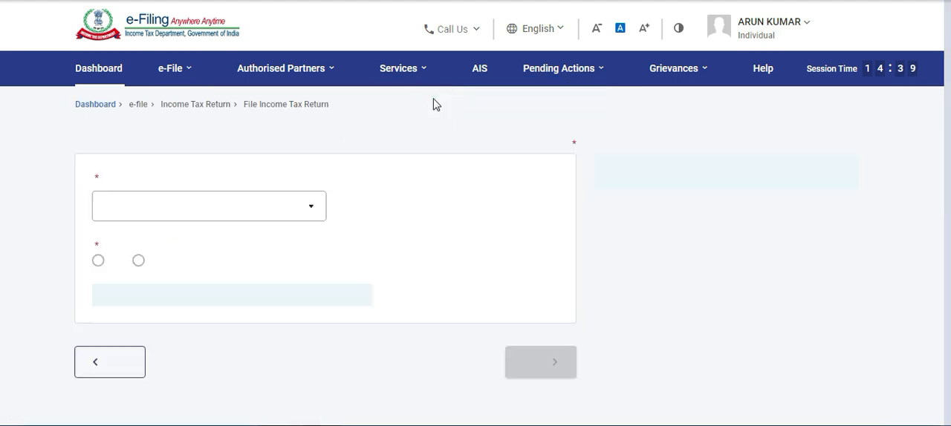
Choose assessment year 2024-25 (Current A.Y.) with the Online filing mode and continue.
scroll(365, 94, "down", 1)
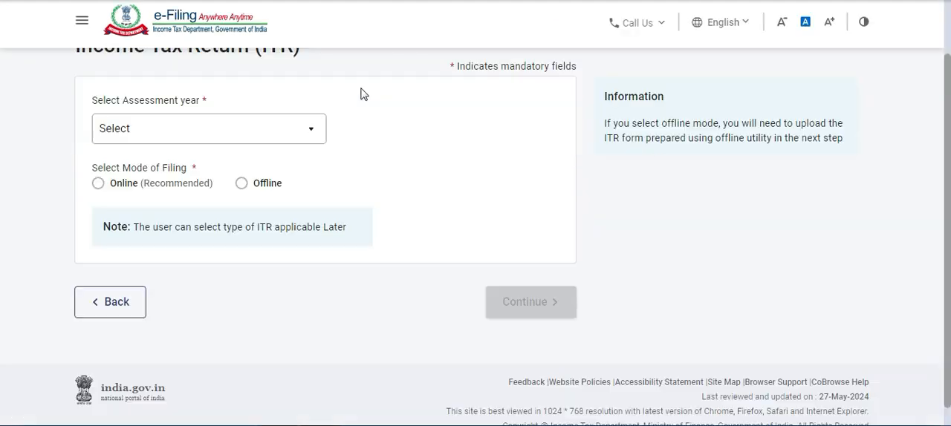
left_click(268, 133)
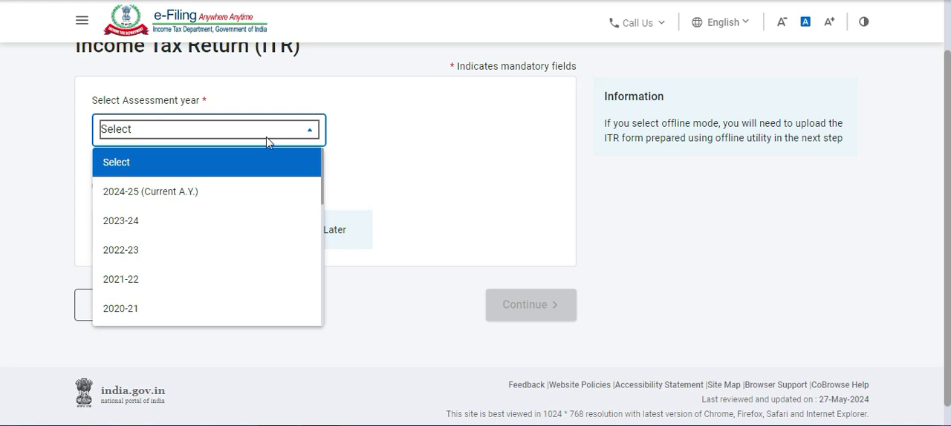
left_click(226, 195)
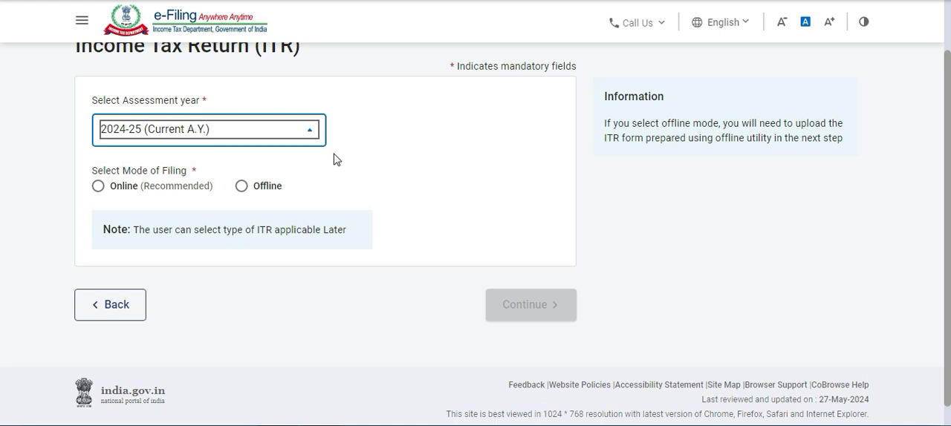
left_click(98, 186)
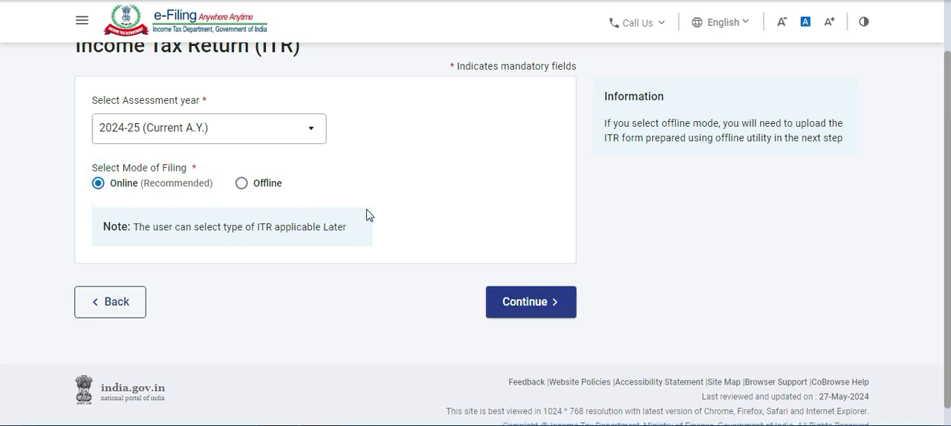
left_click(530, 300)
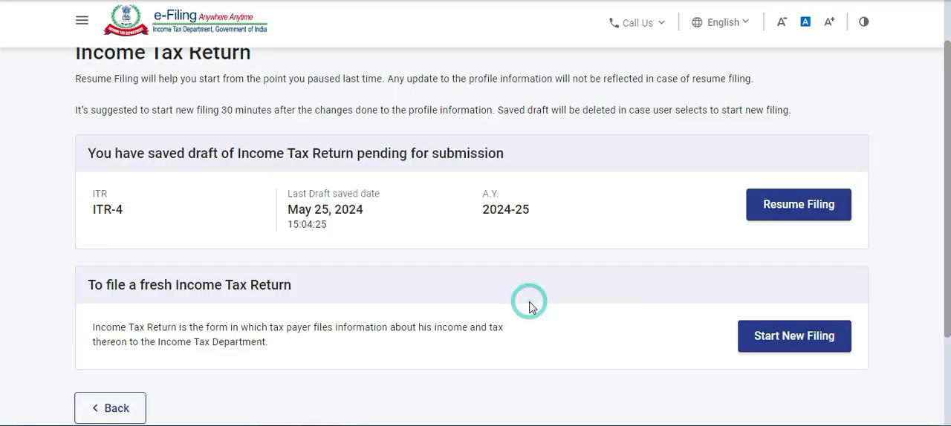
Start a new filing instead of resuming the saved draft, and continue with the Individual status.
scroll(293, 147, "down", 1)
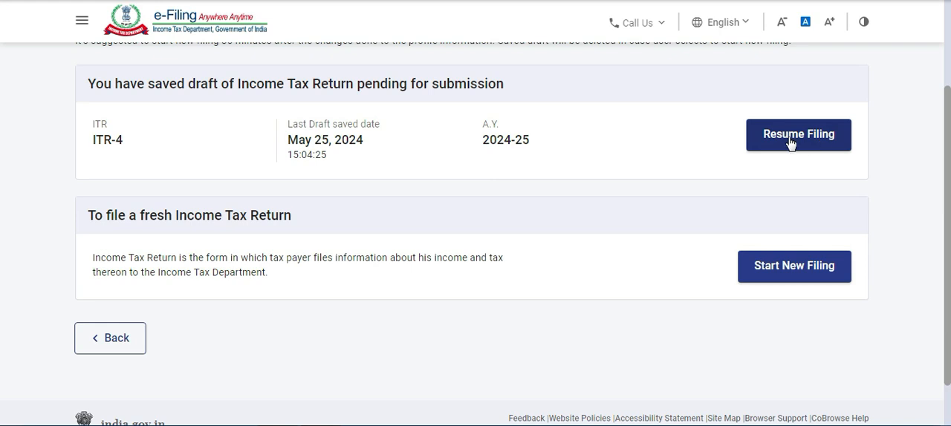
scroll(473, 178, "down", 1)
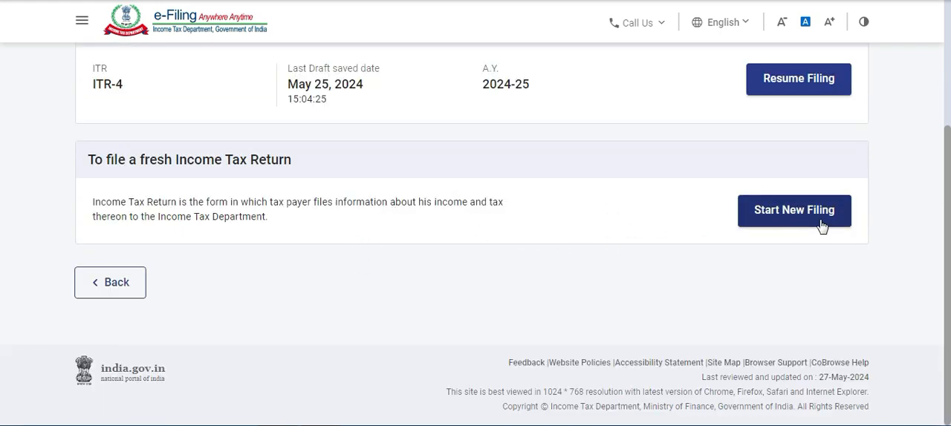
left_click(782, 222)
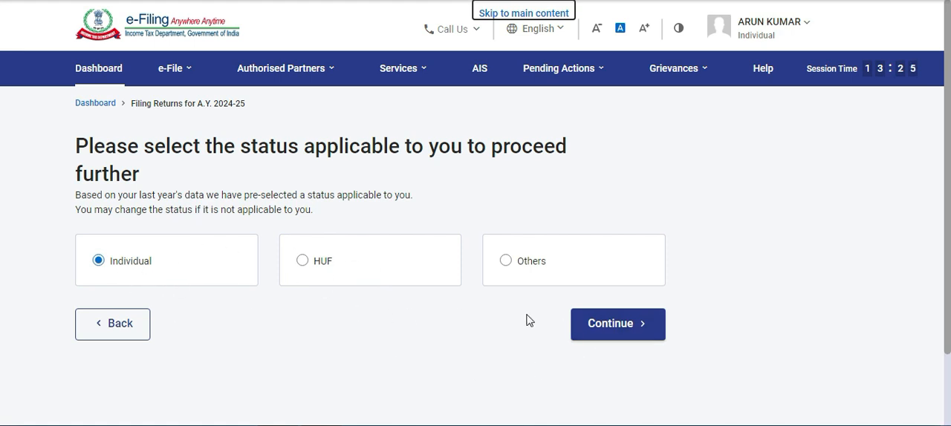
left_click(632, 334)
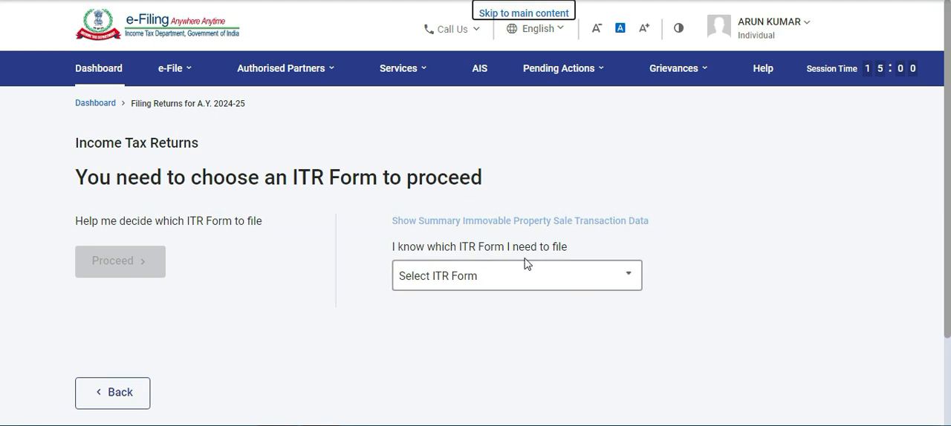
Select ITR-4 as the return form, dismiss the Windows color scheme prompt and proceed with ITR 4.
scroll(491, 256, "down", 3)
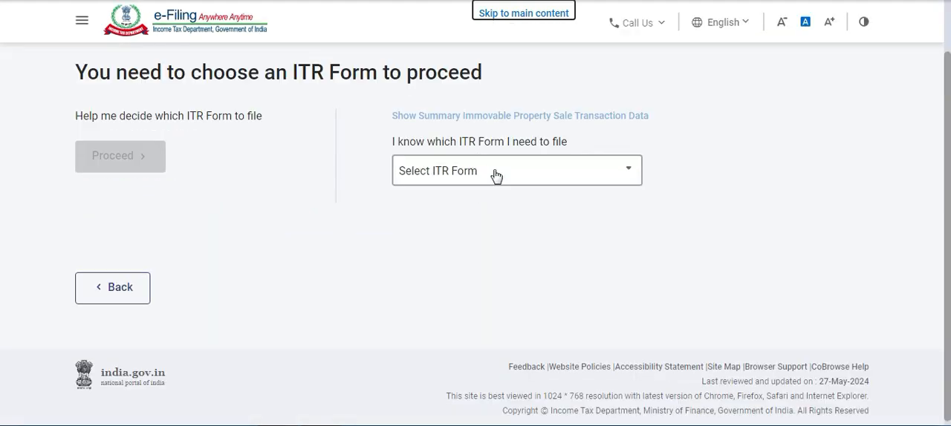
left_click(495, 176)
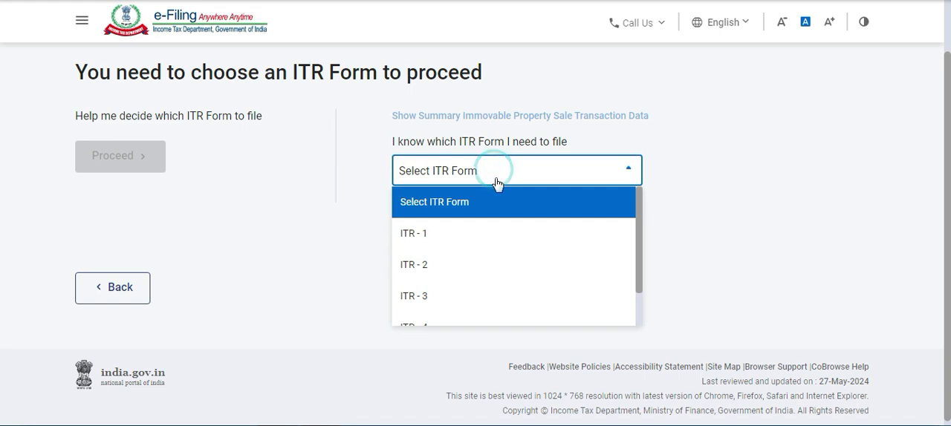
scroll(507, 207, "down", 1)
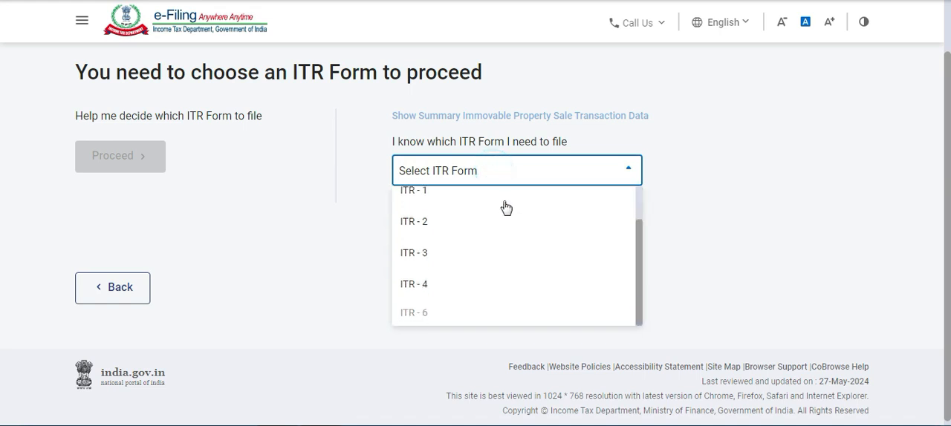
left_click(482, 286)
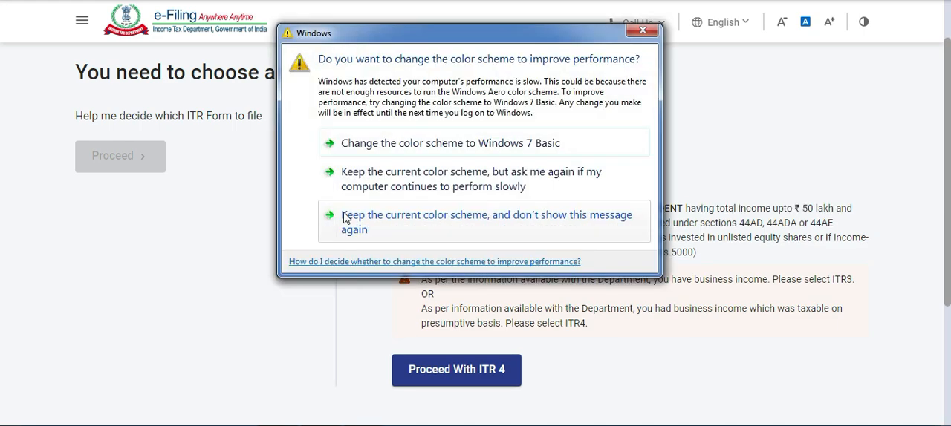
left_click(652, 30)
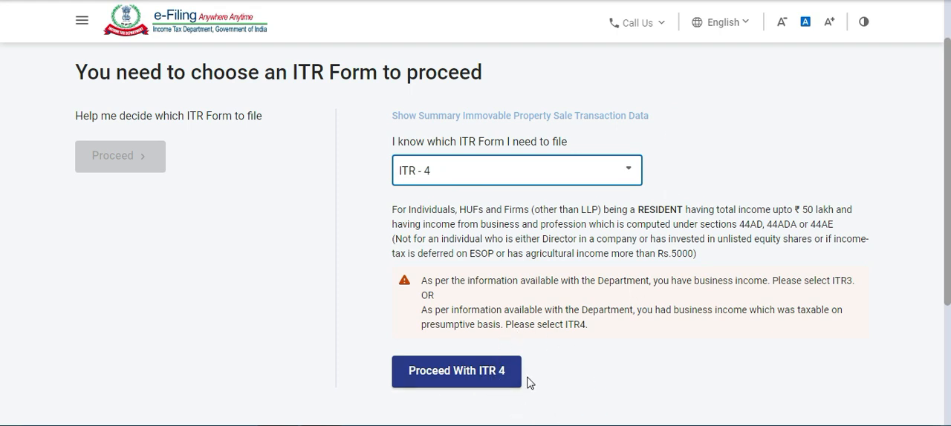
left_click(651, 31)
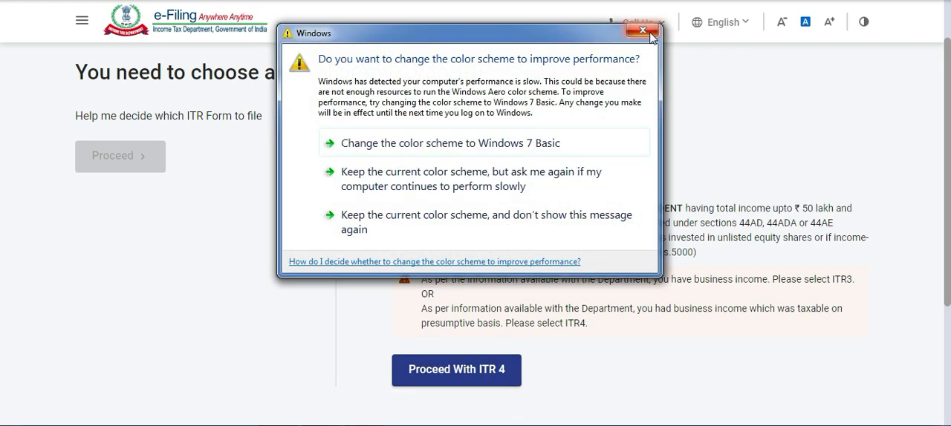
left_click(468, 373)
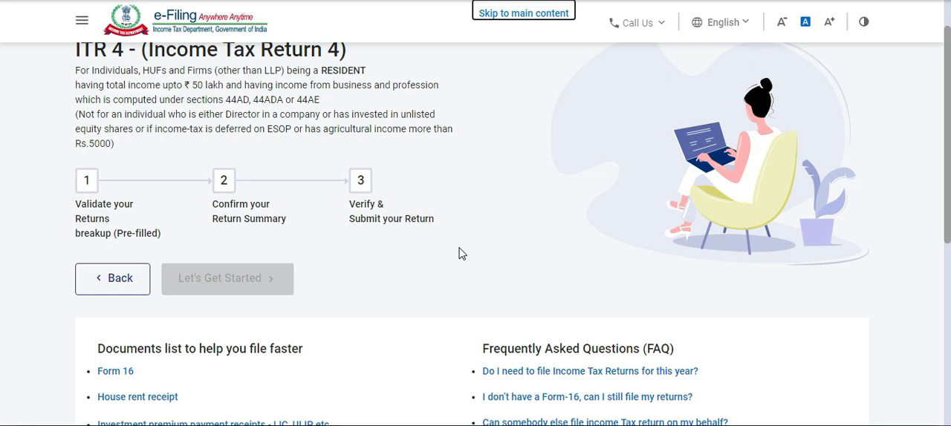
Review the ITR-4 introduction page and get started with the return.
scroll(459, 254, "down", 1)
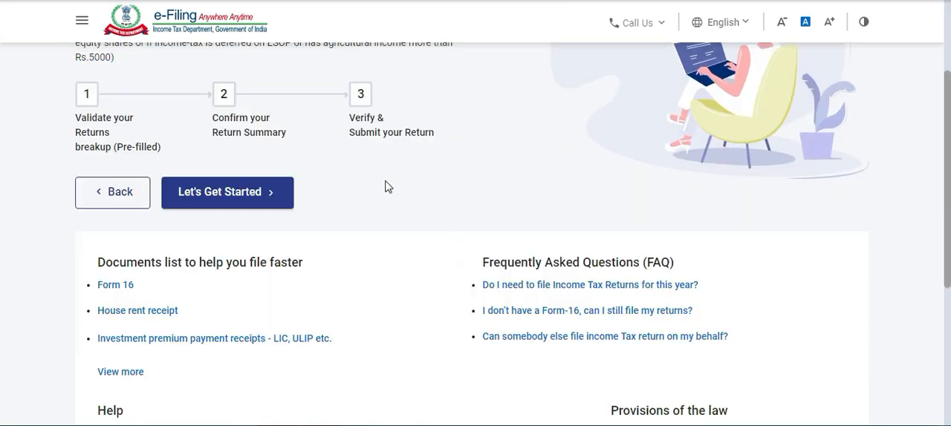
scroll(386, 182, "up", 2)
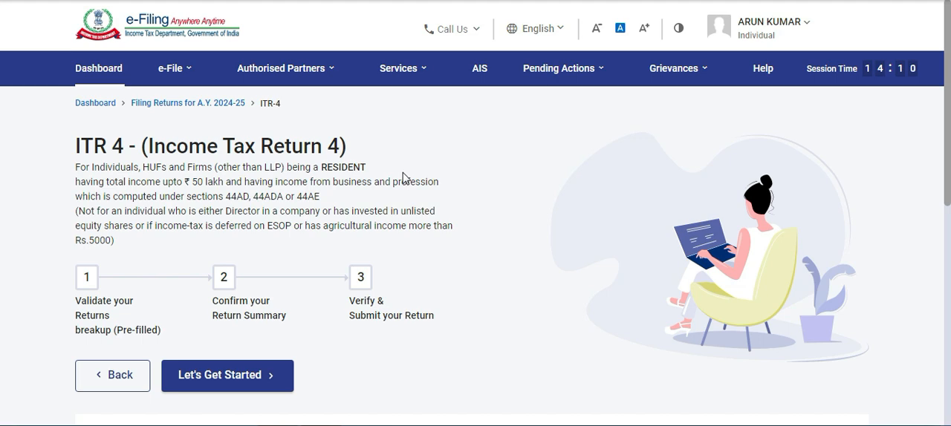
scroll(403, 177, "down", 2)
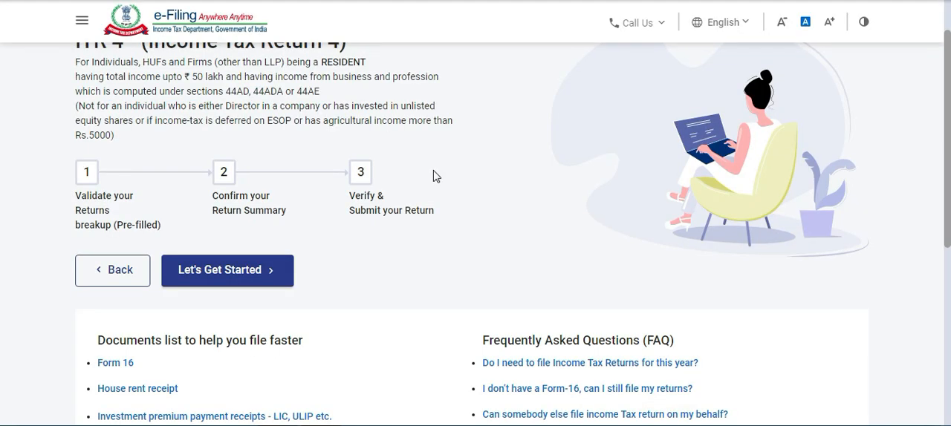
scroll(391, 206, "down", 1)
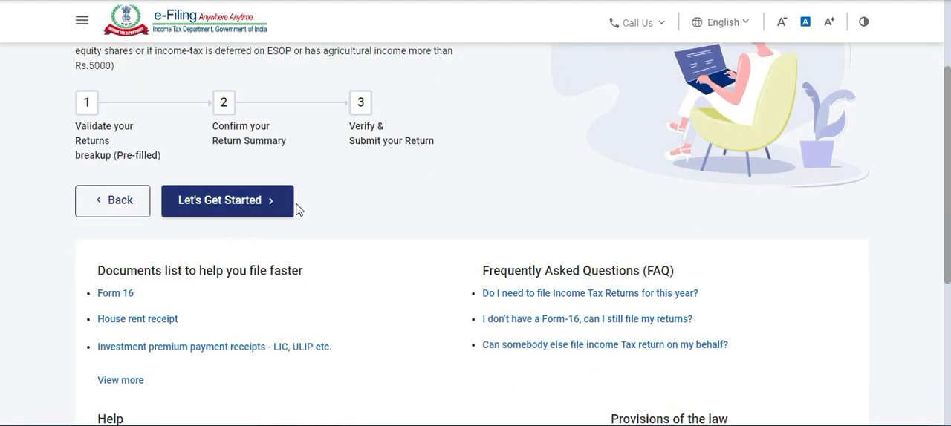
left_click(245, 210)
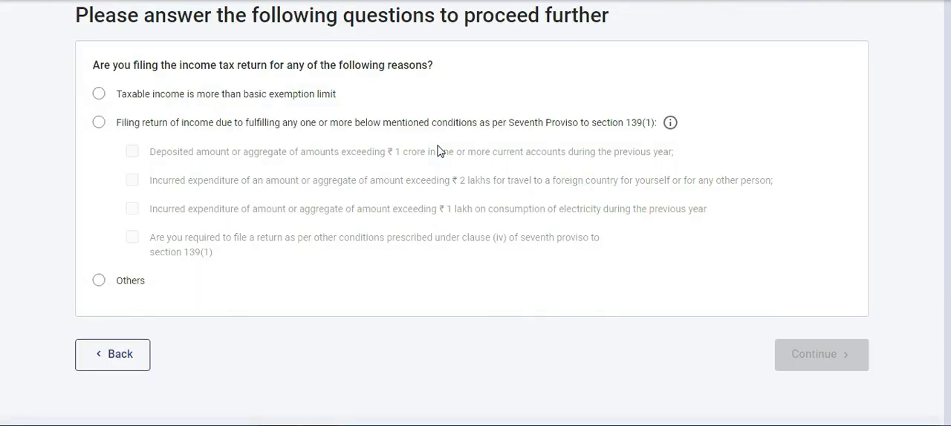
Give taxable income above the basic exemption limit as the filing reason, dismiss the Windows color scheme prompt and continue.
scroll(440, 151, "down", 3)
scroll(440, 151, "up", 3)
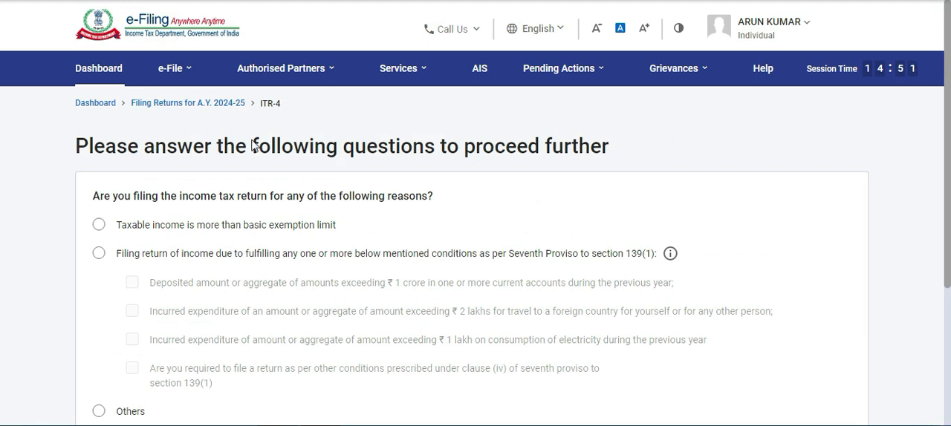
scroll(254, 144, "down", 2)
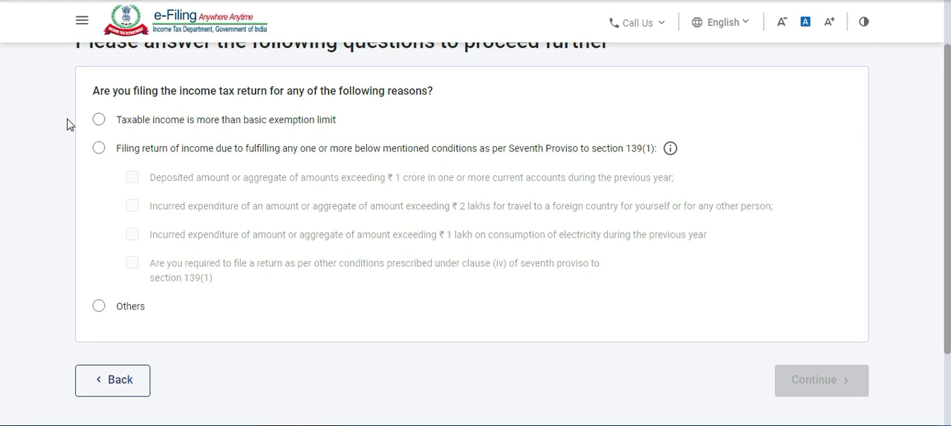
left_click(99, 122)
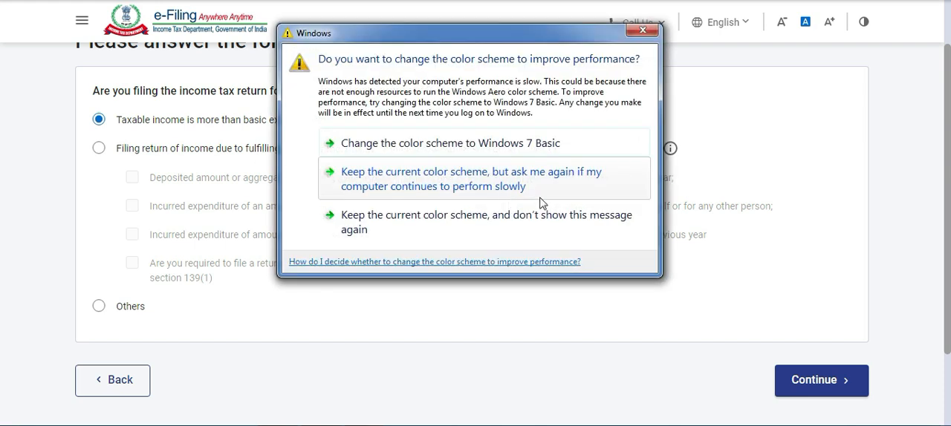
left_click(643, 31)
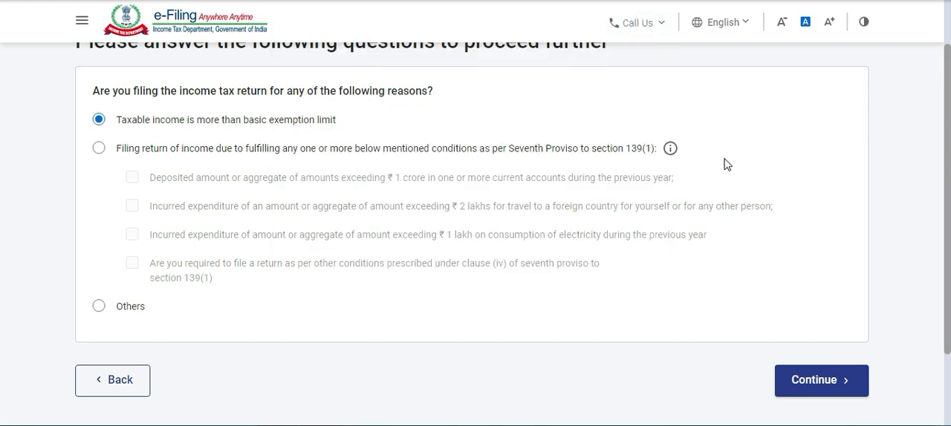
left_click(100, 148)
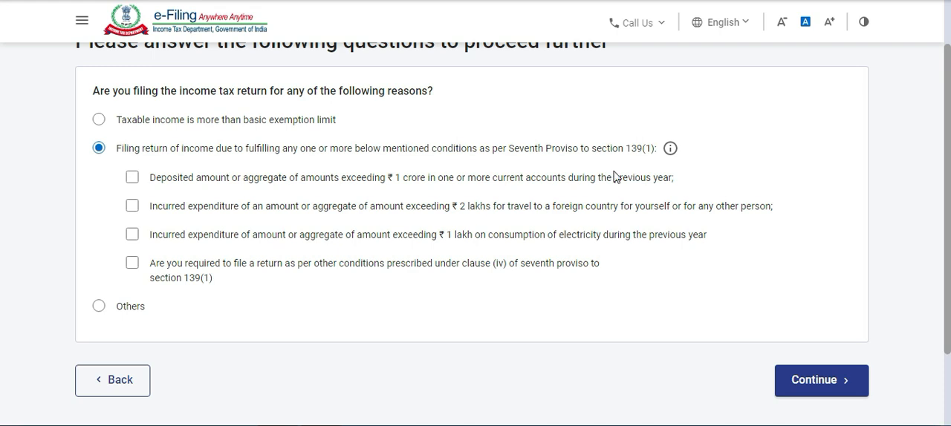
left_click(100, 121)
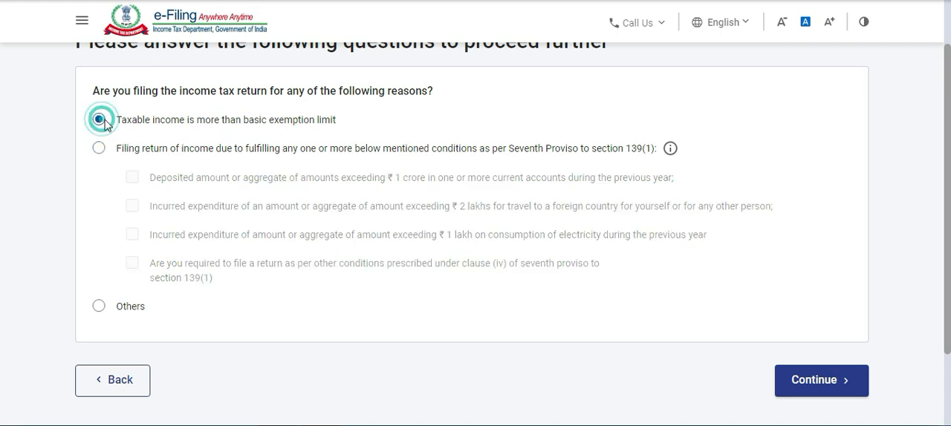
left_click(821, 381)
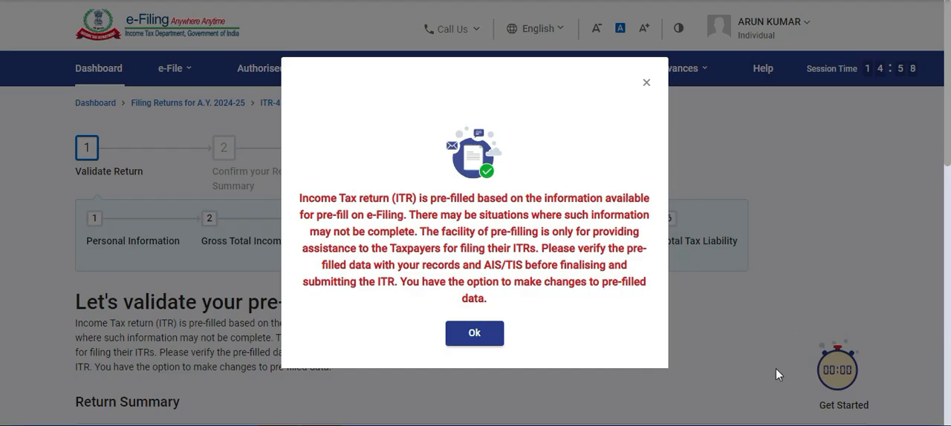
Look over the return summary of the pre-filled return and open its Personal Information section.
left_click(479, 336)
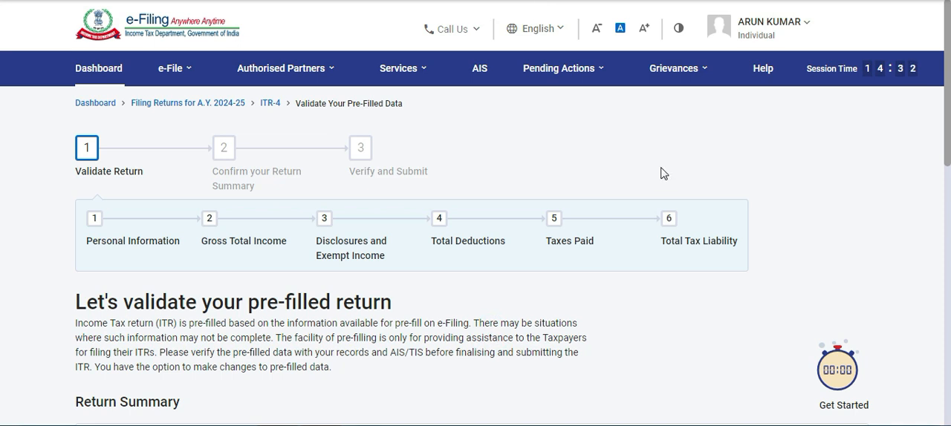
scroll(658, 177, "down", 3)
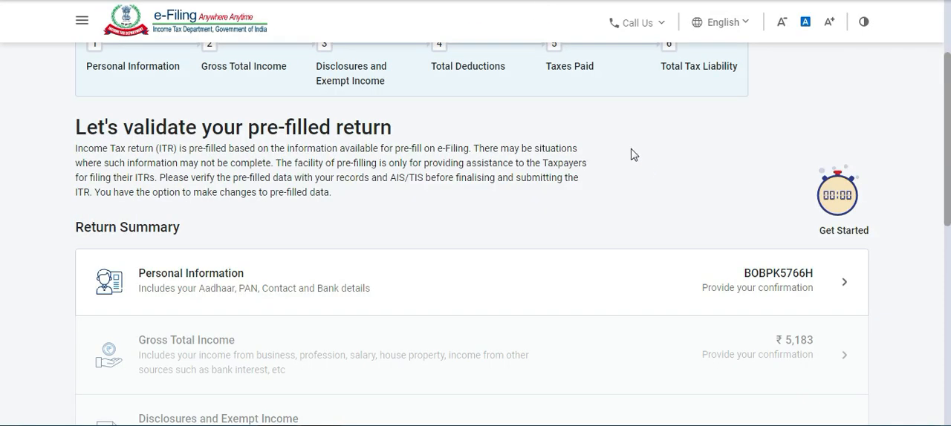
scroll(587, 153, "up", 3)
scroll(602, 153, "down", 3)
scroll(716, 133, "down", 1)
scroll(684, 134, "down", 1)
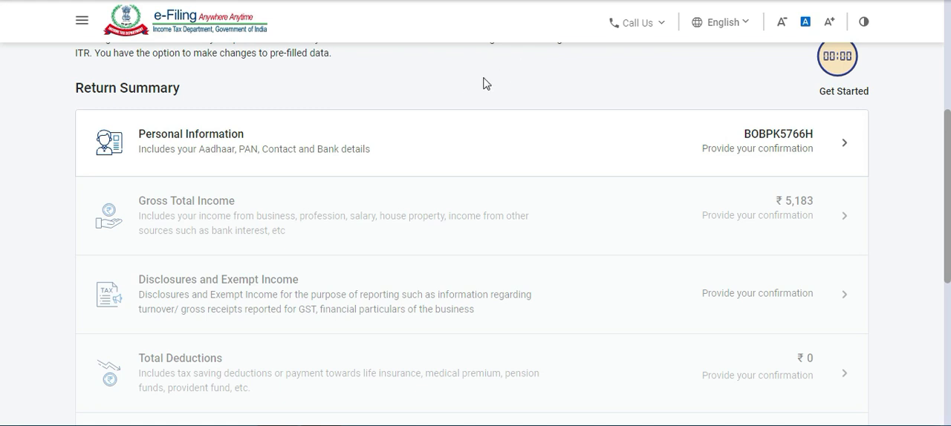
left_click(764, 150)
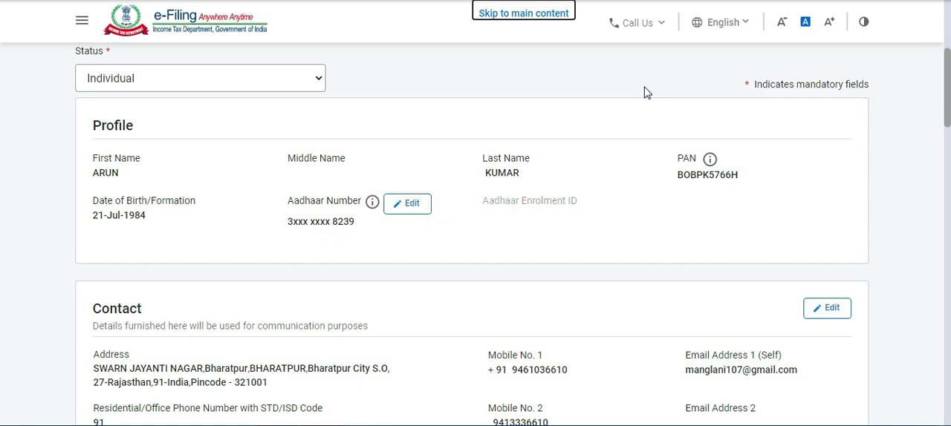
Check the pre-filled profile and contact details in the Personal Information section.
scroll(520, 93, "down", 2)
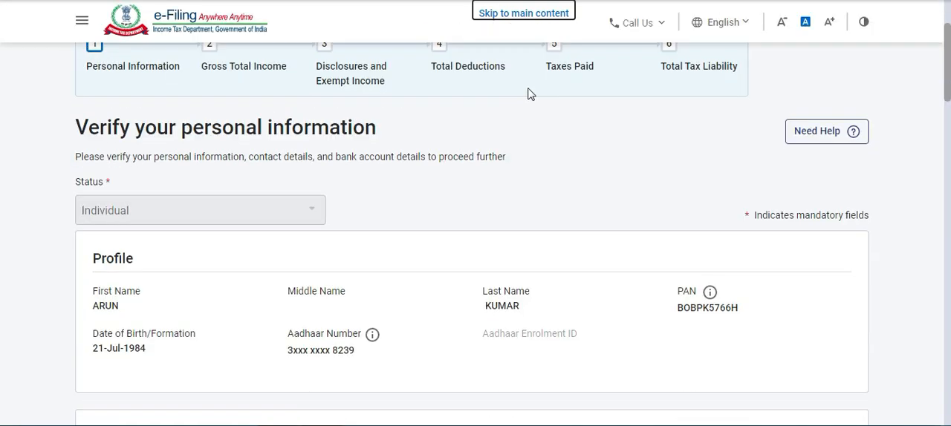
scroll(357, 122, "down", 2)
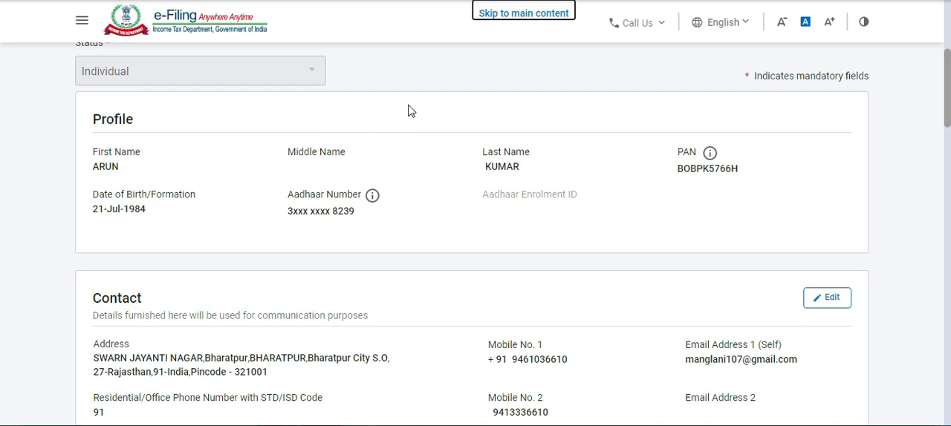
scroll(413, 109, "down", 2)
scroll(414, 109, "down", 1)
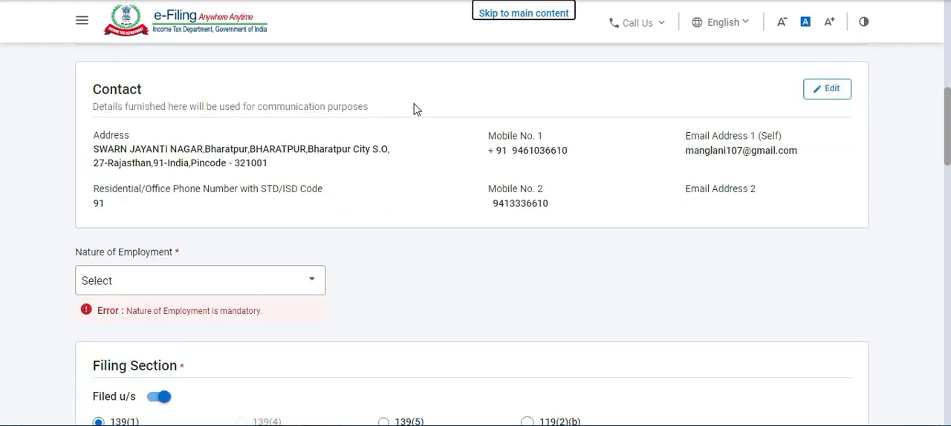
scroll(441, 121, "down", 2)
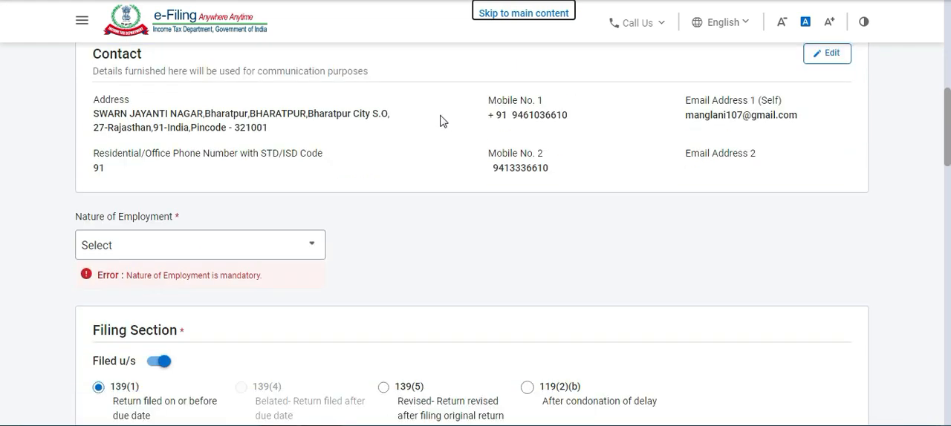
scroll(437, 117, "up", 2)
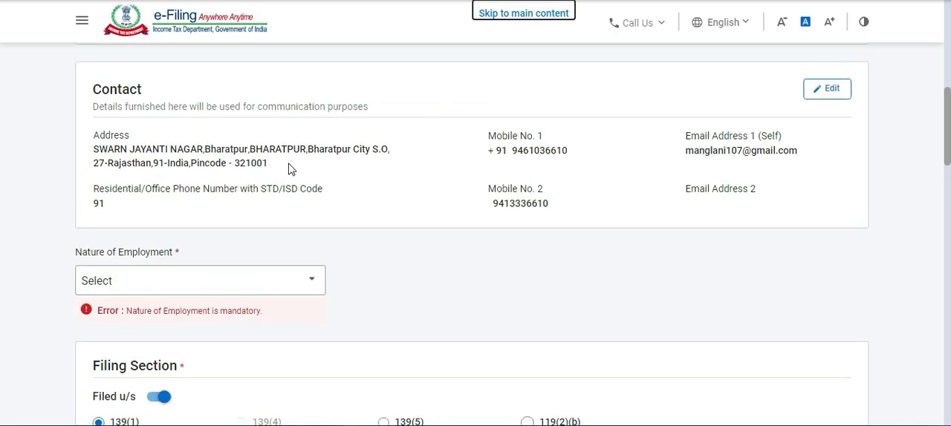
scroll(317, 156, "down", 1)
scroll(321, 153, "down", 2)
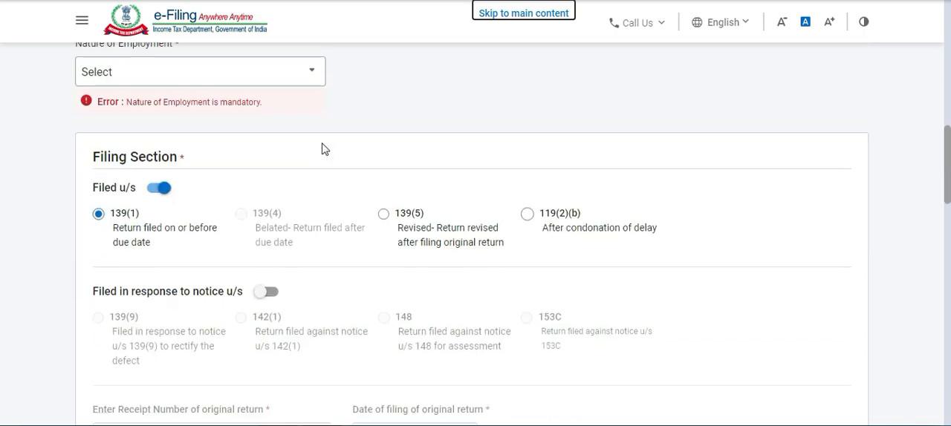
Set the Nature of Employment to Others.
scroll(297, 119, "up", 1)
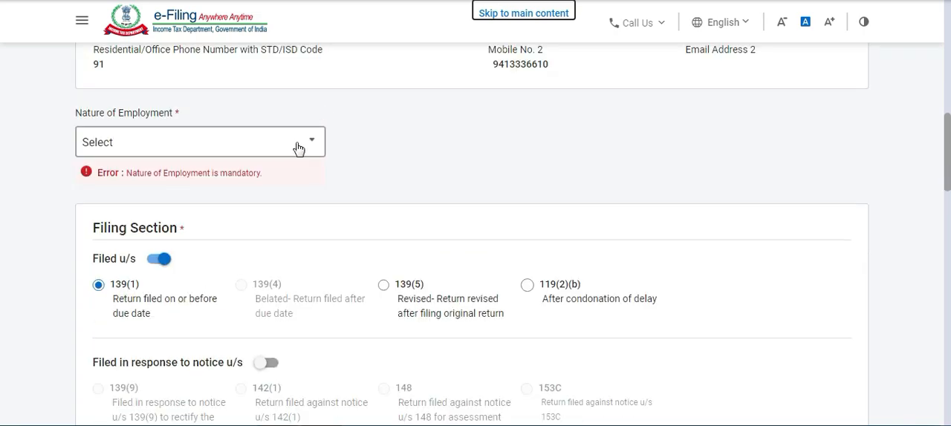
left_click(297, 148)
scroll(223, 181, "down", 5)
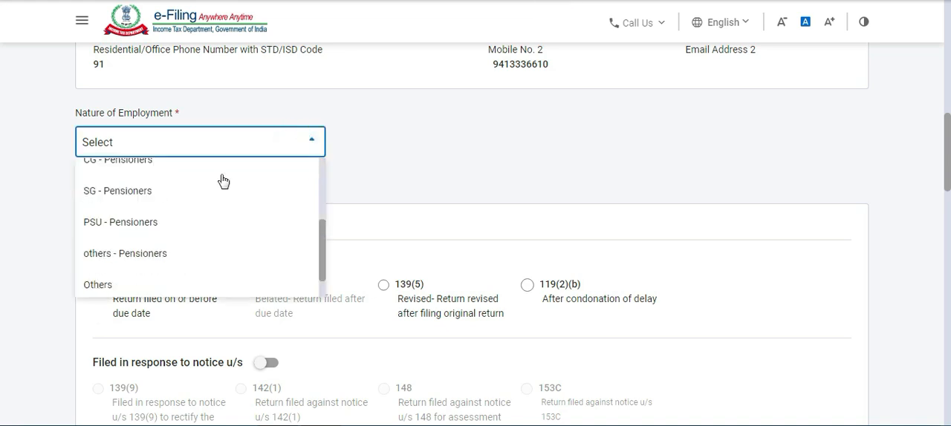
left_click(145, 252)
left_click(390, 143)
Review the Filing Section choices and the question on opting out of the new tax regime under section 115BAC(6).
scroll(389, 144, "down", 1)
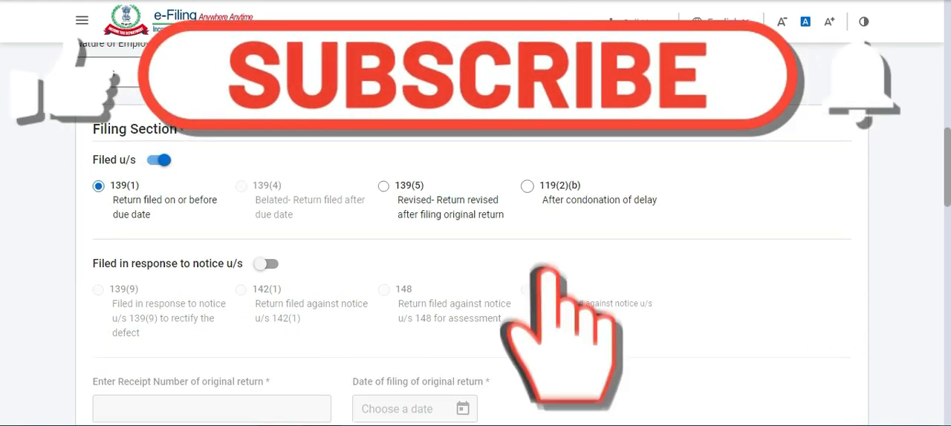
scroll(476, 260, "down", 1)
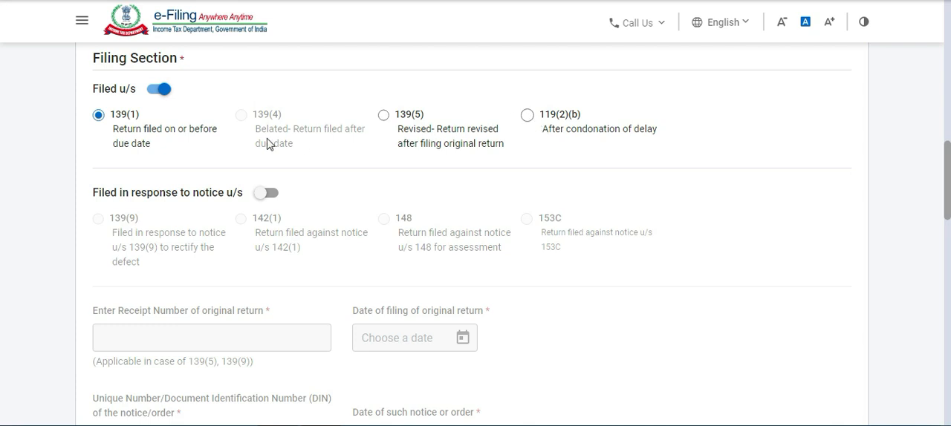
scroll(269, 145, "down", 1)
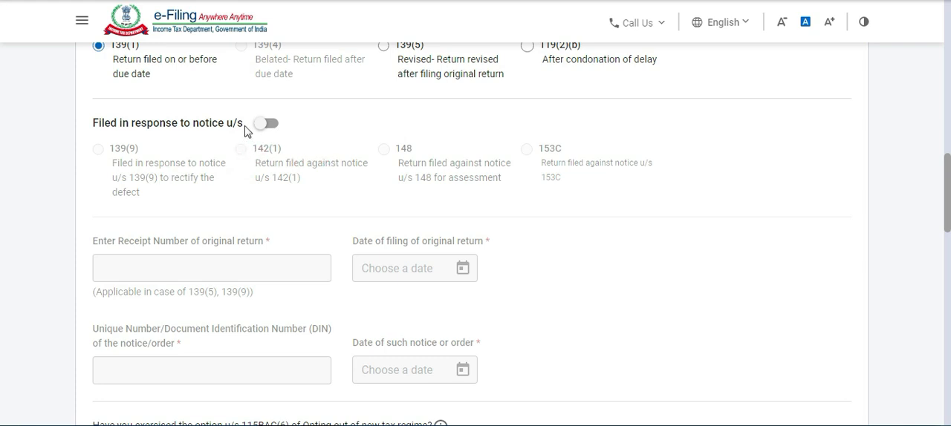
scroll(248, 128, "up", 1)
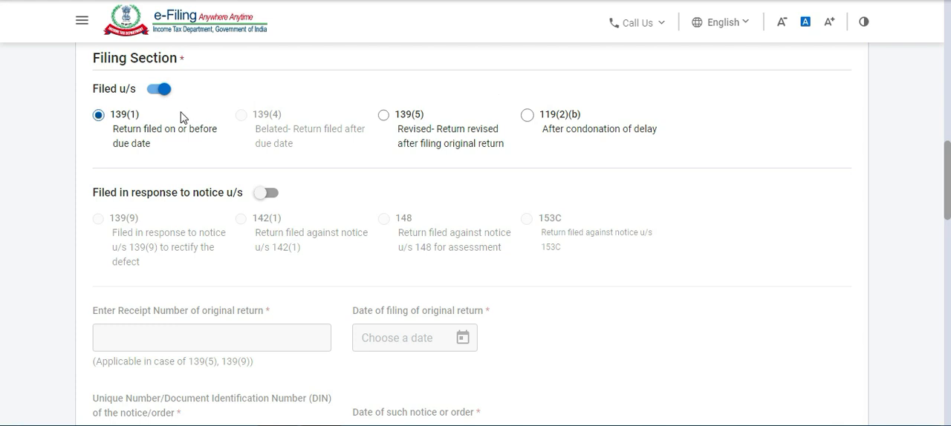
scroll(178, 115, "down", 2)
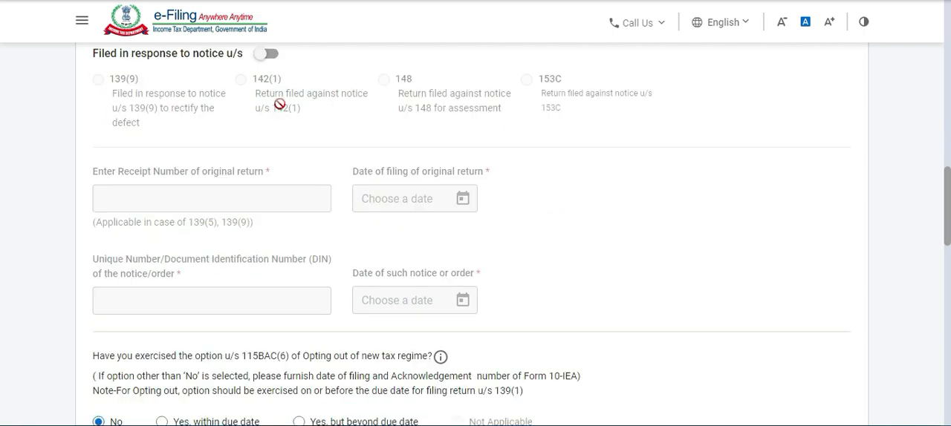
scroll(277, 105, "down", 4)
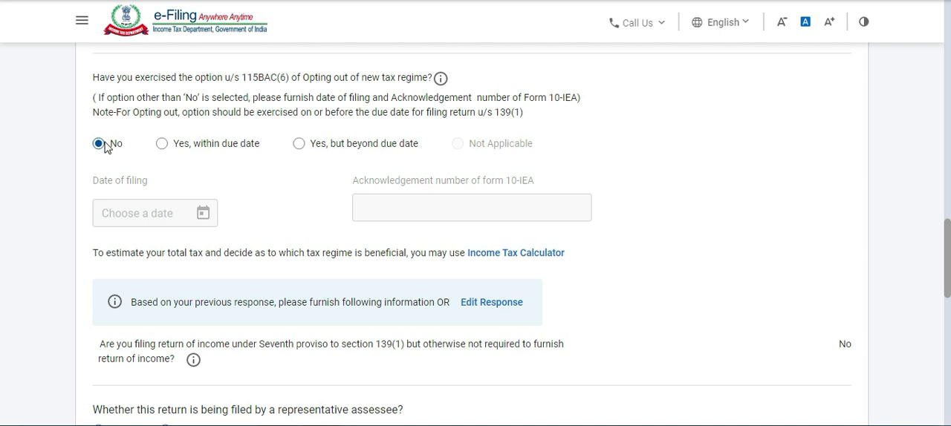
scroll(270, 139, "down", 1)
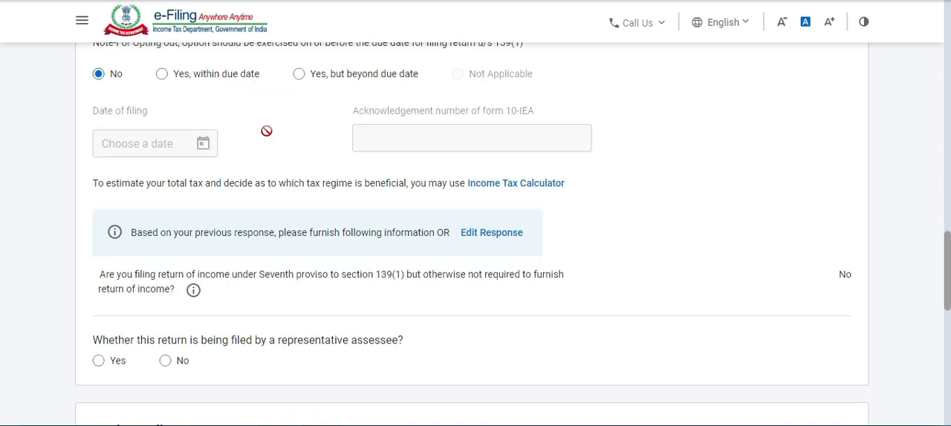
scroll(604, 101, "up", 1)
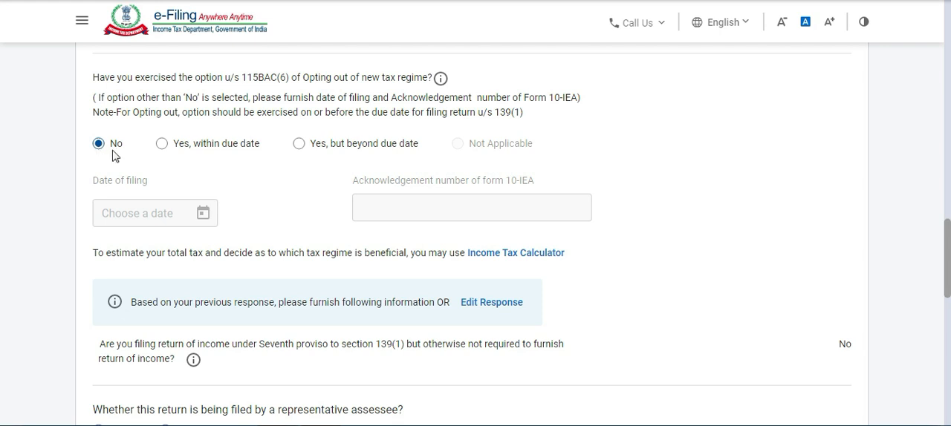
Answer No to whether the return is being filed by a representative assessee.
scroll(278, 144, "down", 1)
scroll(359, 130, "down", 1)
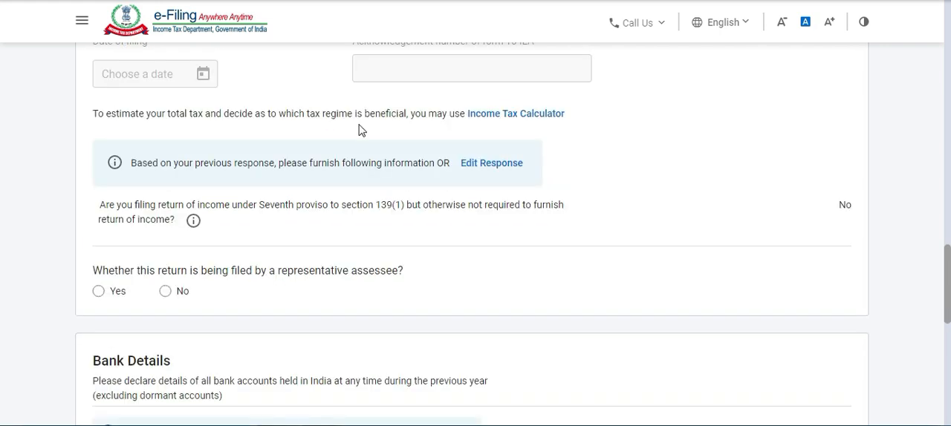
scroll(212, 170, "down", 1)
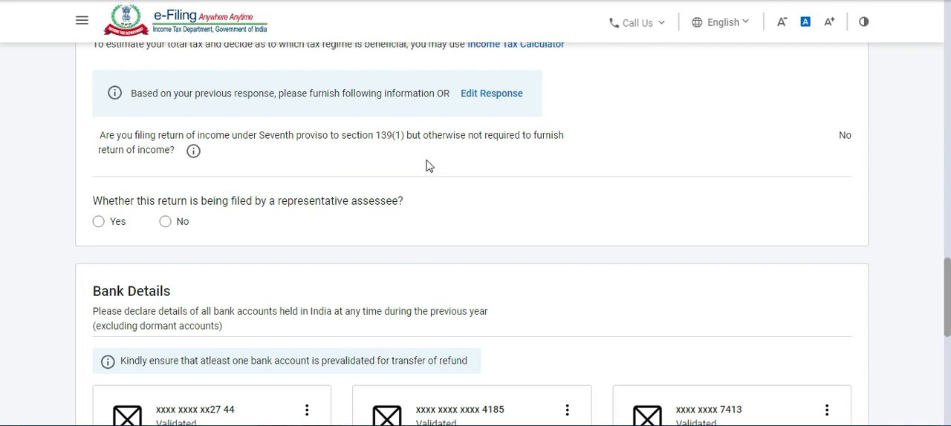
left_click(165, 222)
Examine the declared bank accounts and the actions offered for the second one, dismissing the Windows color scheme prompt.
scroll(488, 155, "down", 1)
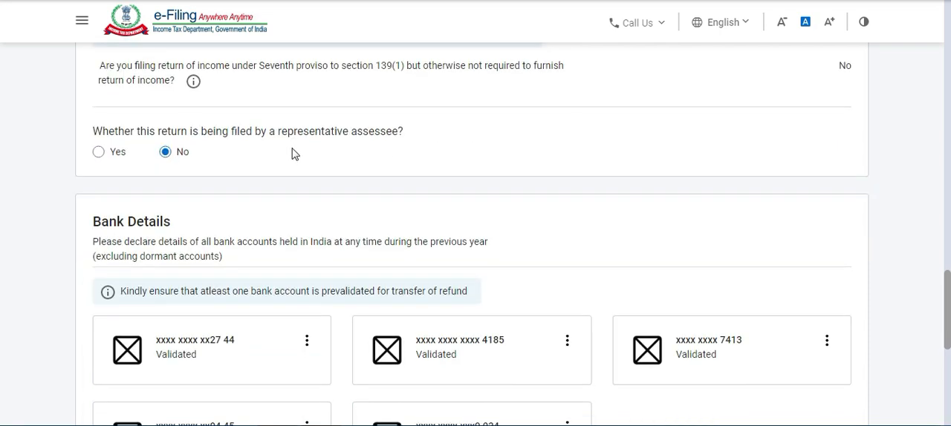
scroll(211, 160, "down", 2)
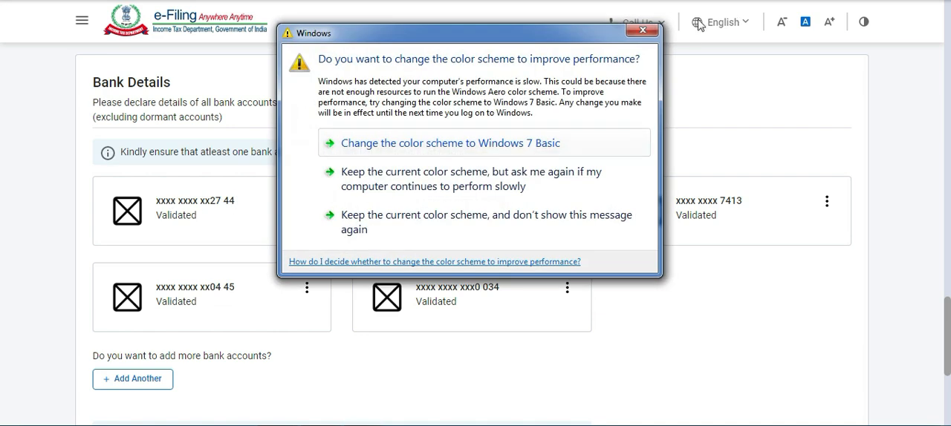
left_click(646, 29)
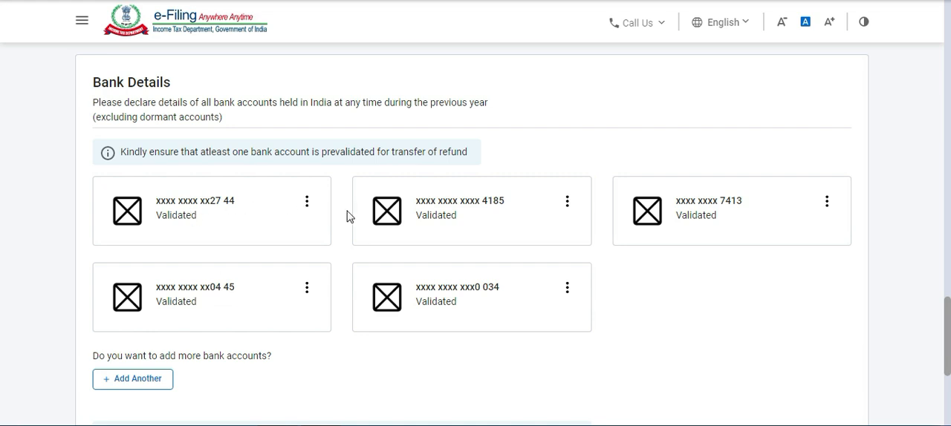
left_click(567, 203)
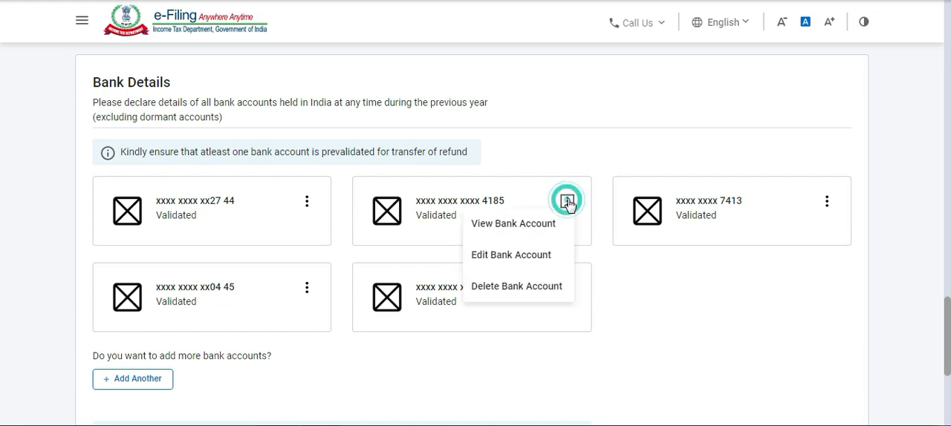
left_click(633, 262)
left_click(568, 202)
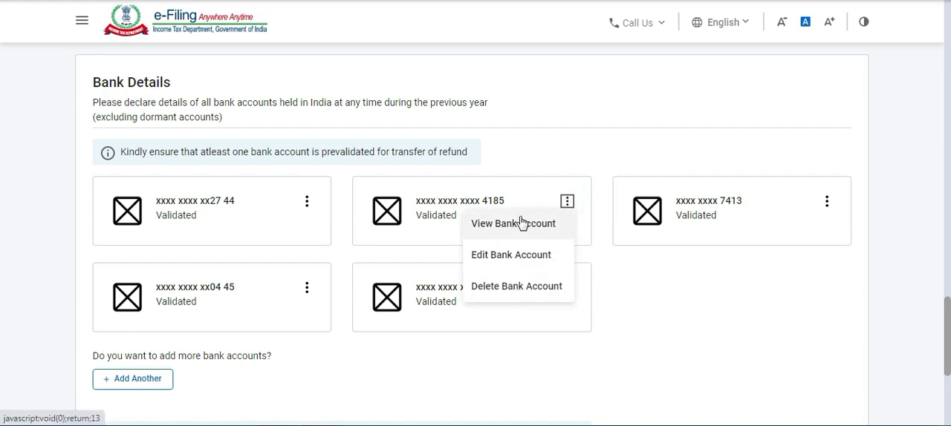
left_click(645, 269)
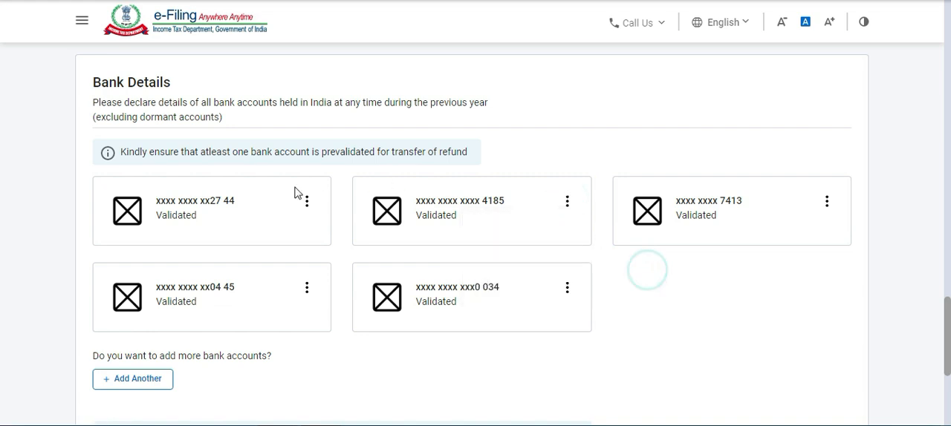
Check the remaining bank accounts and the notes on reporting and refunds, and confirm the Personal Information section.
scroll(384, 211, "down", 1)
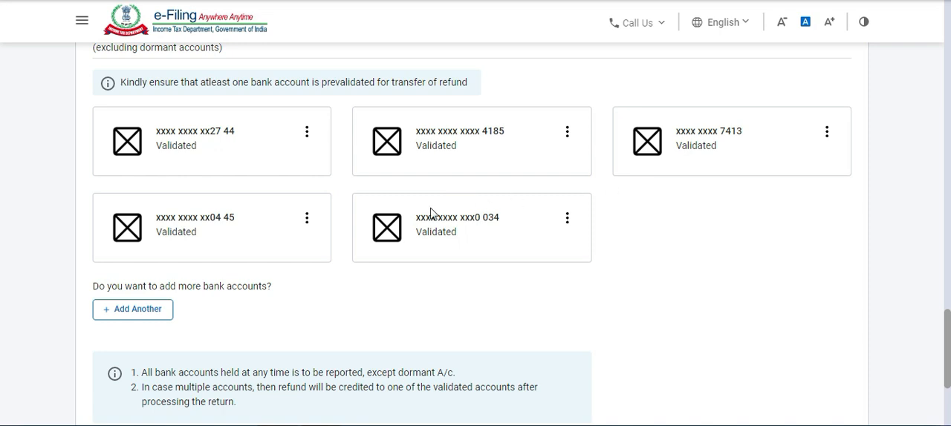
scroll(416, 247, "down", 1)
scroll(301, 228, "down", 1)
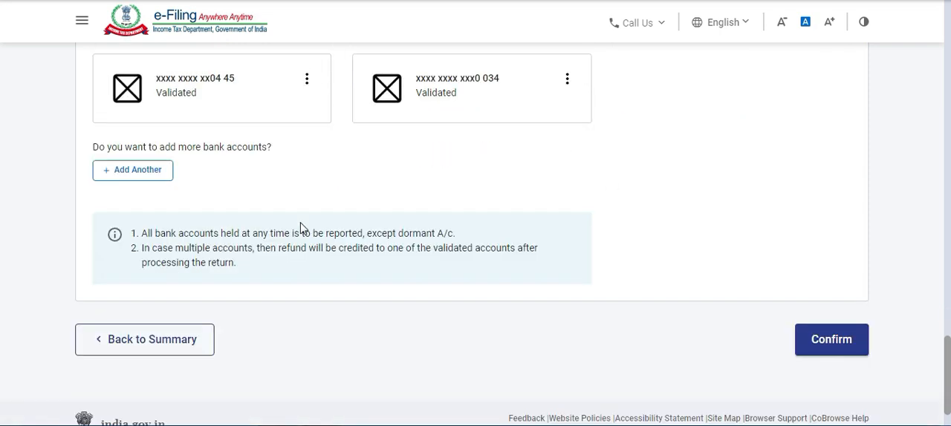
scroll(304, 229, "up", 2)
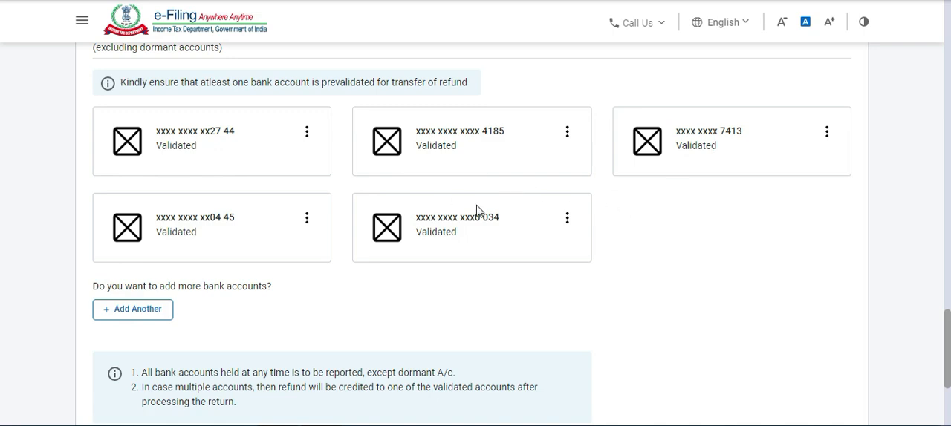
scroll(513, 203, "down", 2)
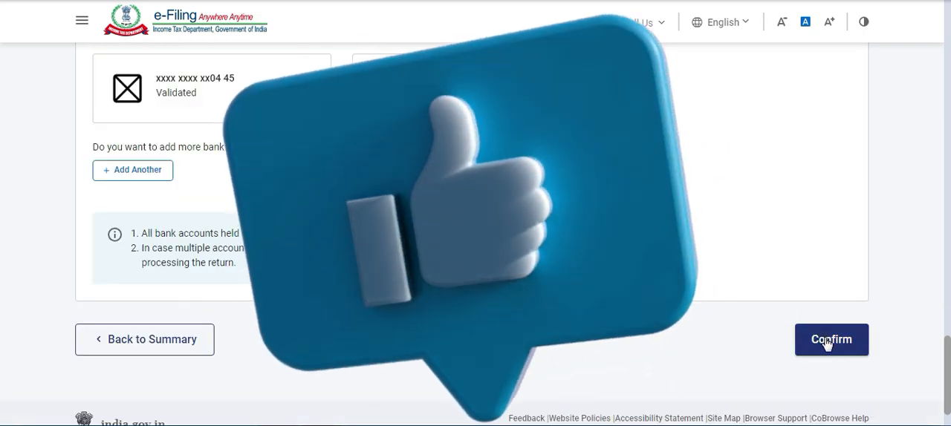
left_click(820, 339)
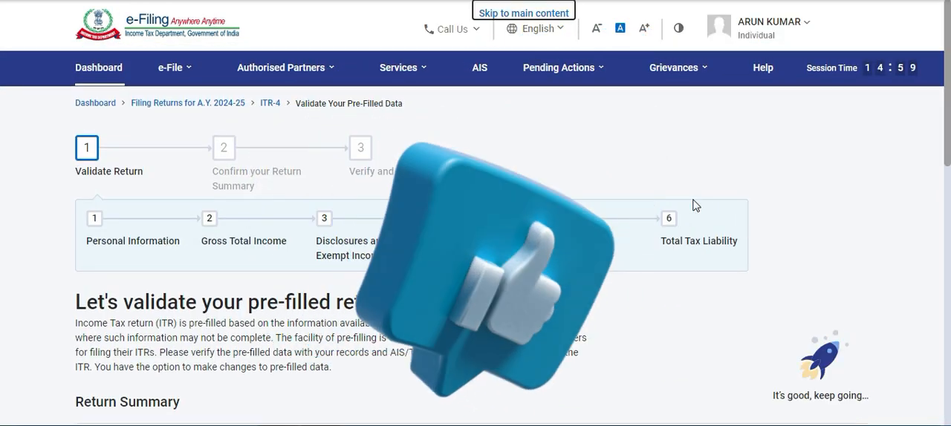
Open the Gross Total Income section from the return summary and review the three salary exemption questions.
scroll(669, 206, "down", 5)
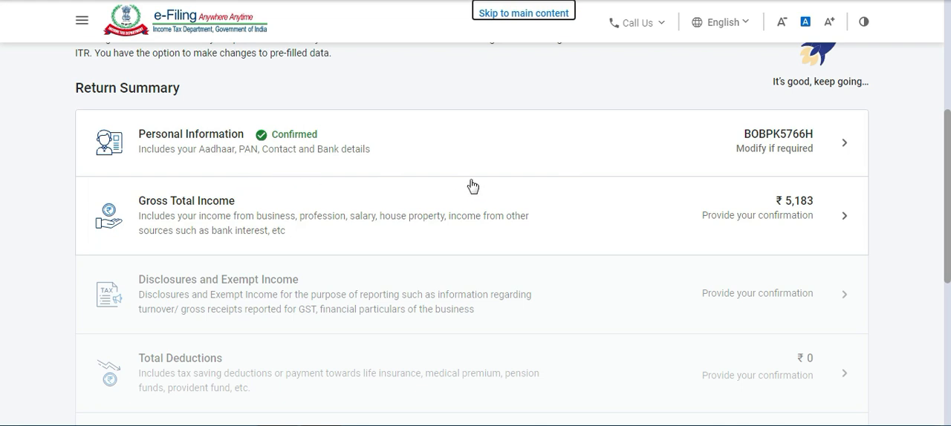
left_click(782, 205)
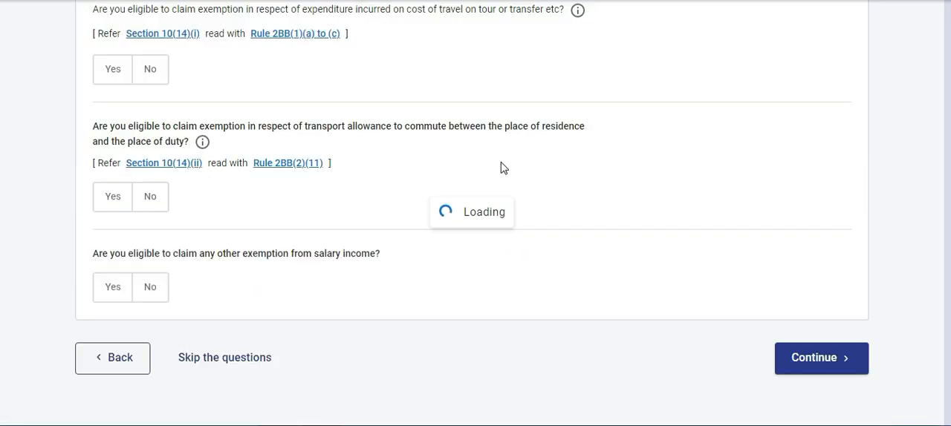
scroll(502, 166, "down", 3)
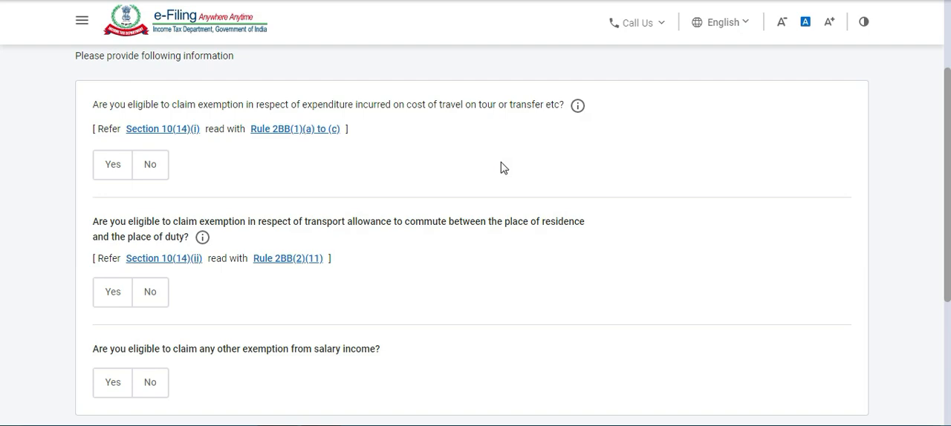
scroll(528, 159, "up", 1)
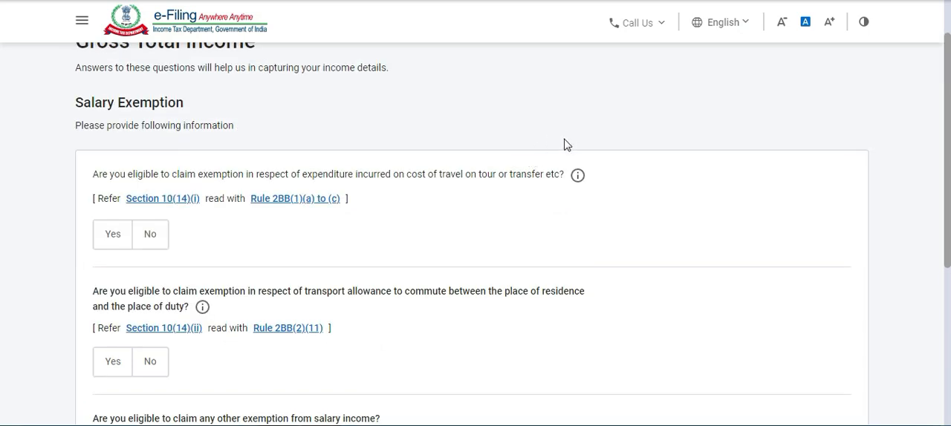
scroll(564, 144, "down", 4)
scroll(548, 151, "up", 3)
scroll(524, 147, "up", 1)
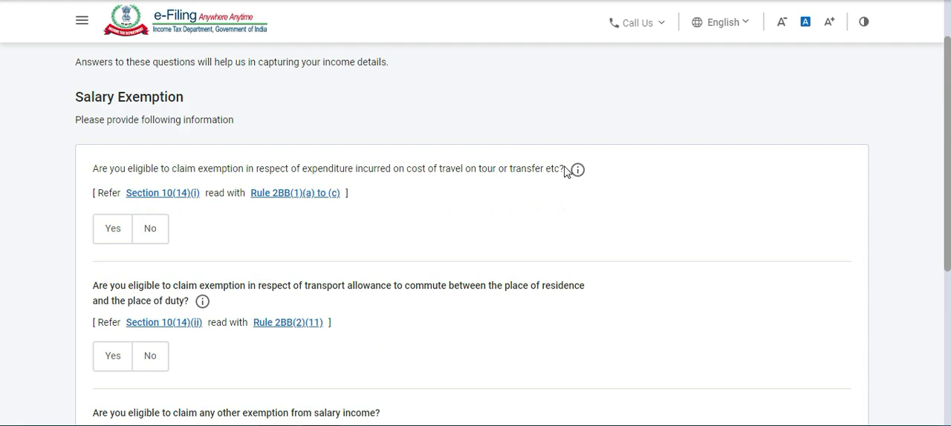
scroll(553, 170, "down", 4)
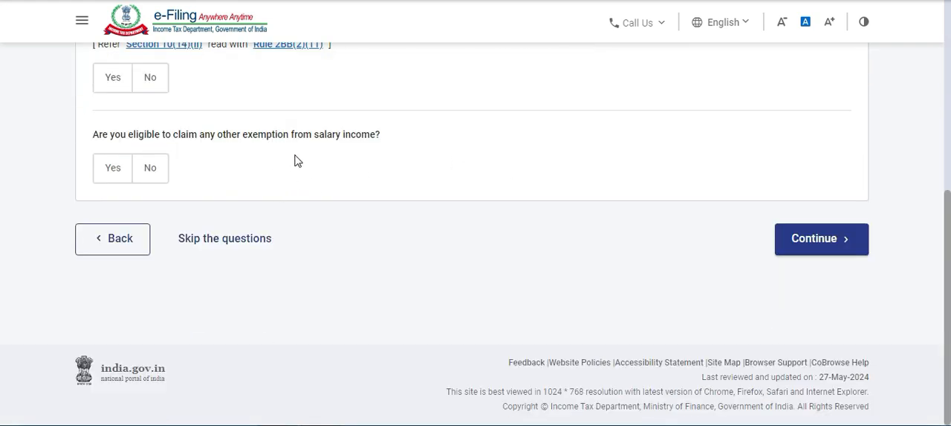
scroll(294, 161, "up", 1)
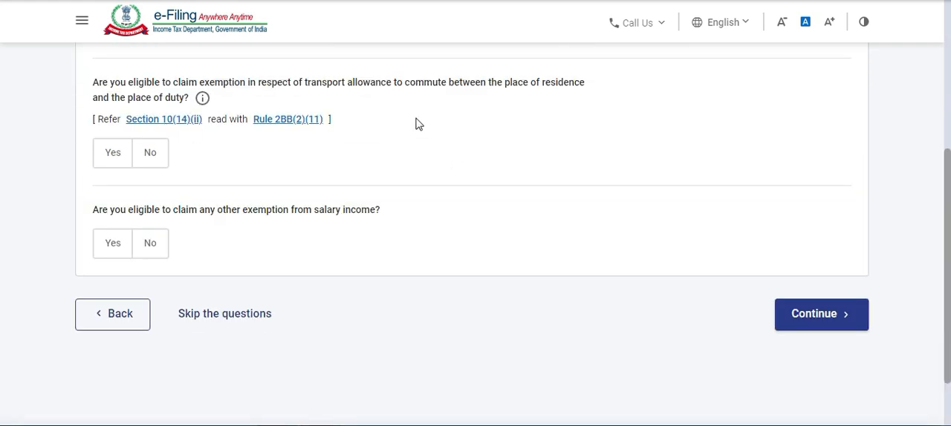
Decline skipping the salary exemption questions, continue to the income source details with them unanswered, and dismiss the Windows notification.
left_click(238, 321)
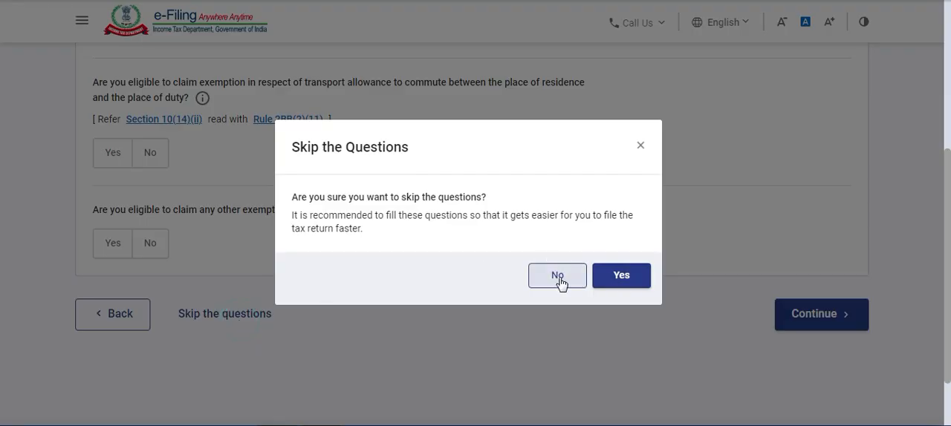
left_click(558, 280)
left_click(805, 322)
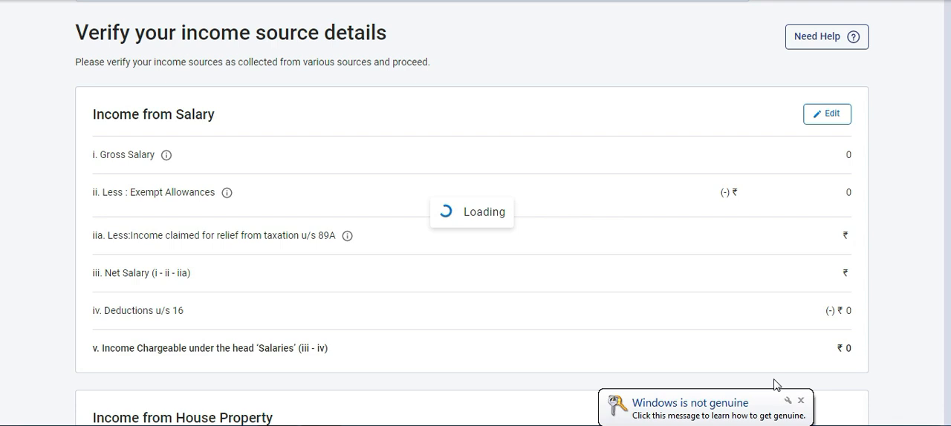
left_click(802, 401)
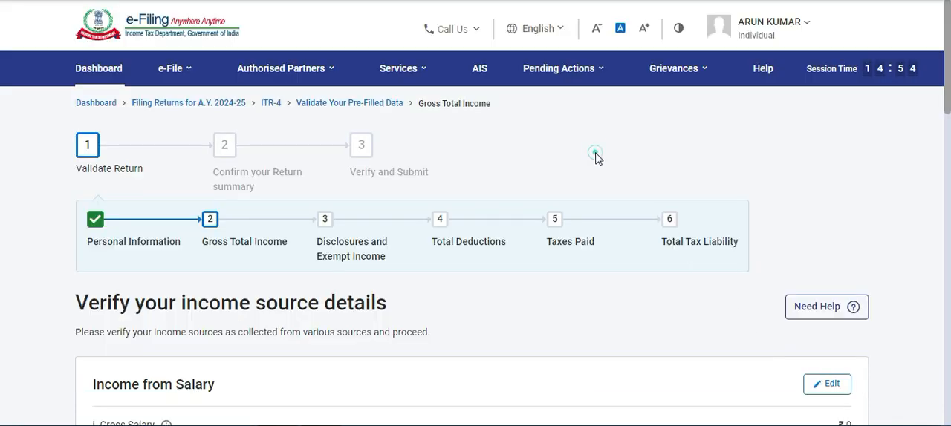
Examine the Income from Salary and Income from House Property sections of the income source details.
scroll(596, 155, "down", 3)
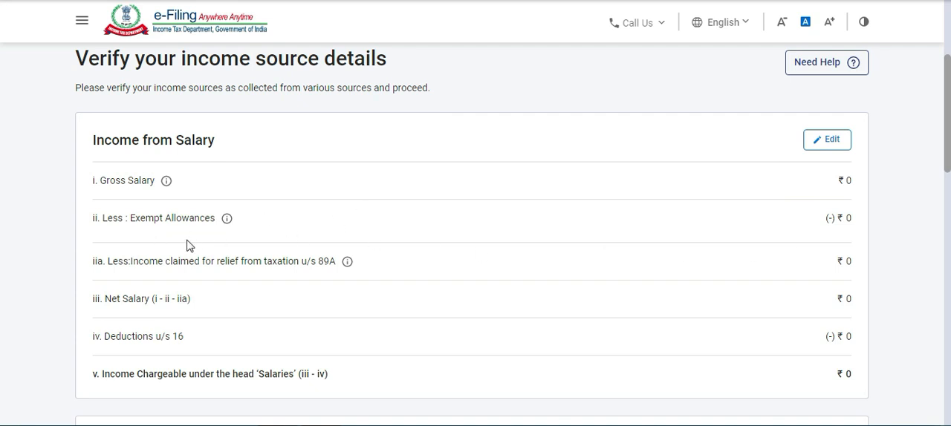
scroll(186, 244, "down", 1)
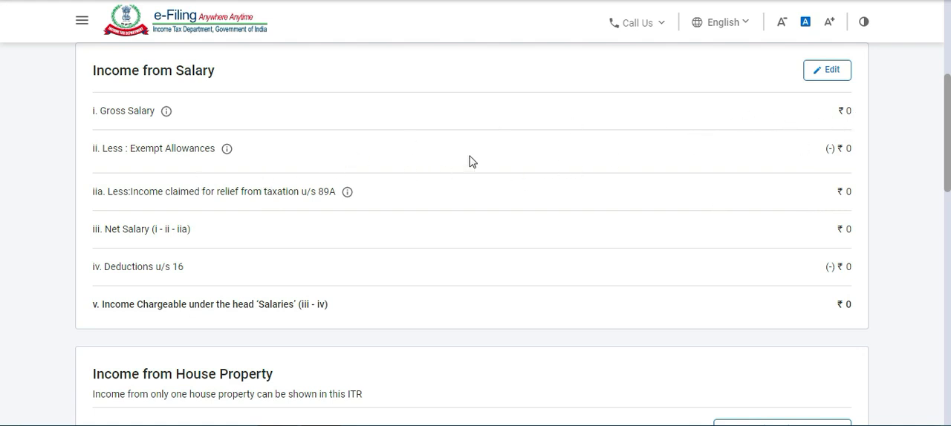
scroll(433, 121, "down", 1)
scroll(433, 122, "up", 1)
left_click(640, 33)
scroll(461, 125, "down", 2)
scroll(346, 138, "down", 1)
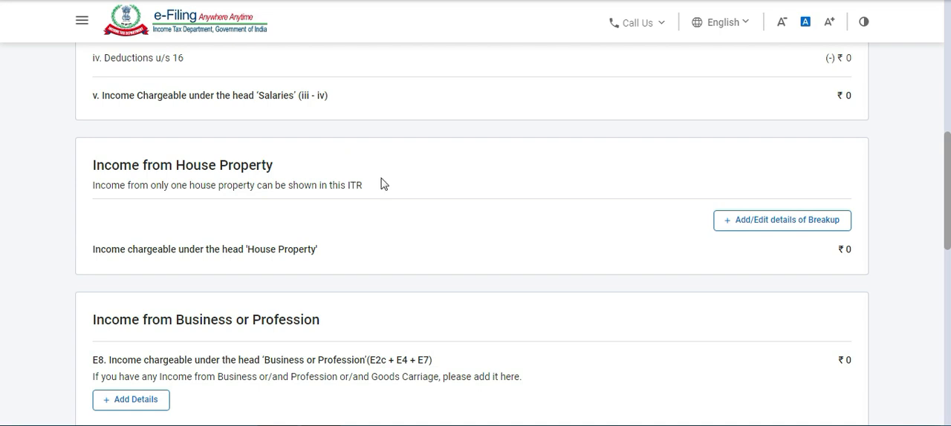
scroll(381, 221, "down", 1)
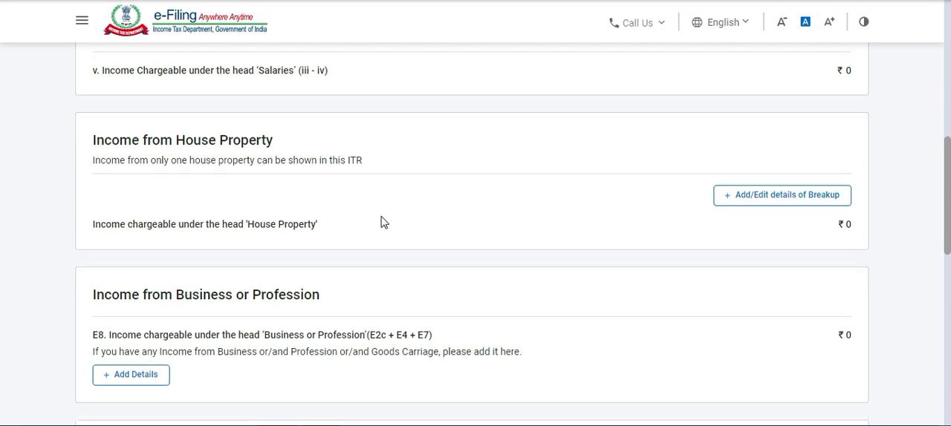
scroll(363, 151, "down", 1)
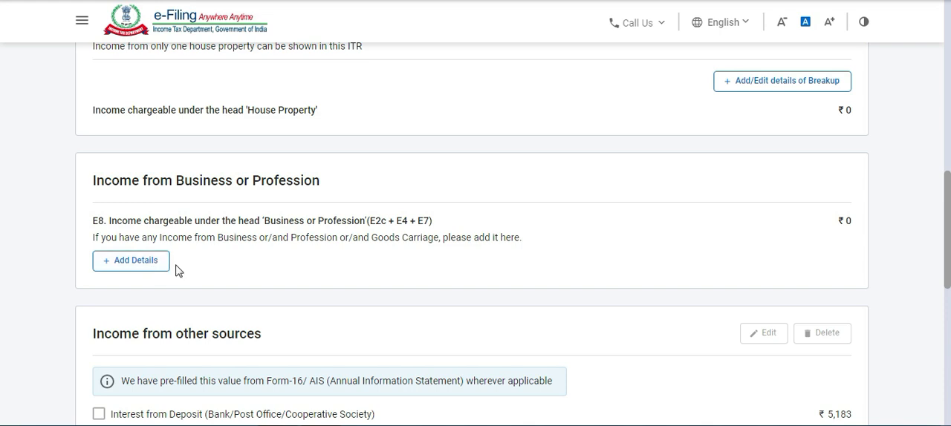
Start adding details of business income under Section 44AD and enter A K ASSOCIATES as the name of the business.
left_click(127, 264)
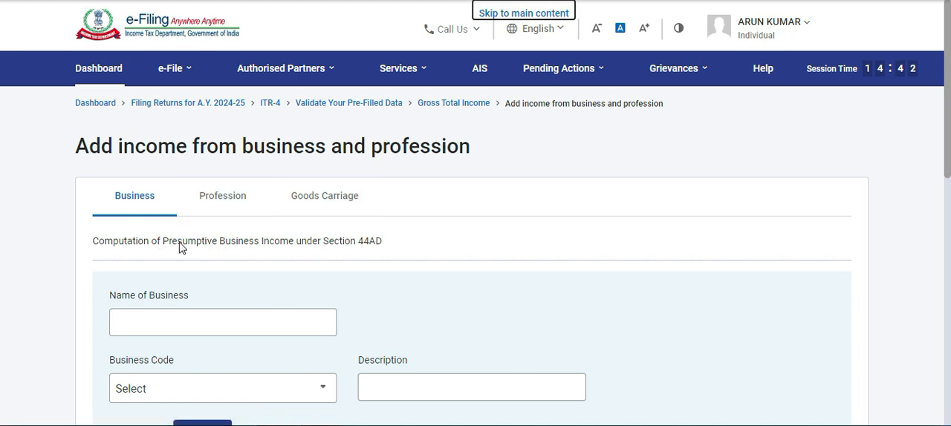
scroll(416, 213, "down", 2)
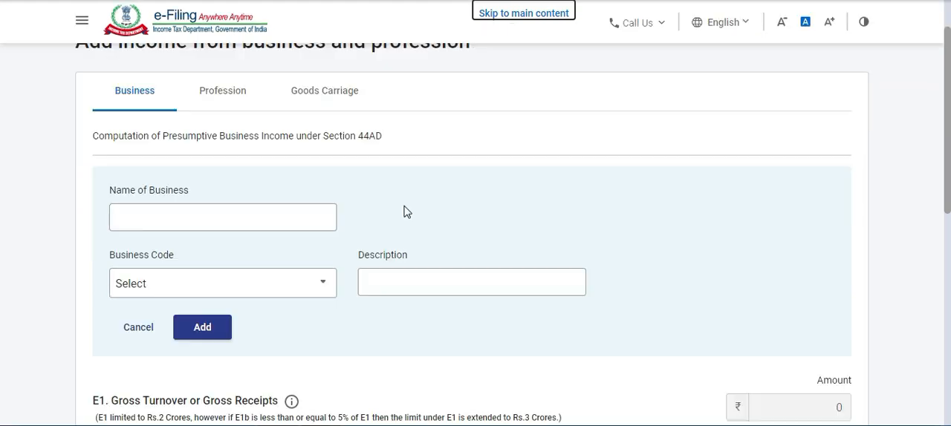
left_click(276, 217)
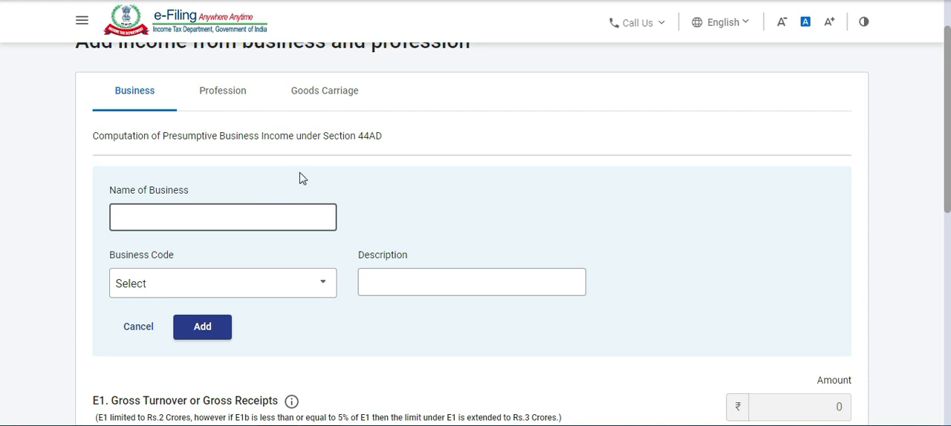
scroll(327, 145, "down", 1)
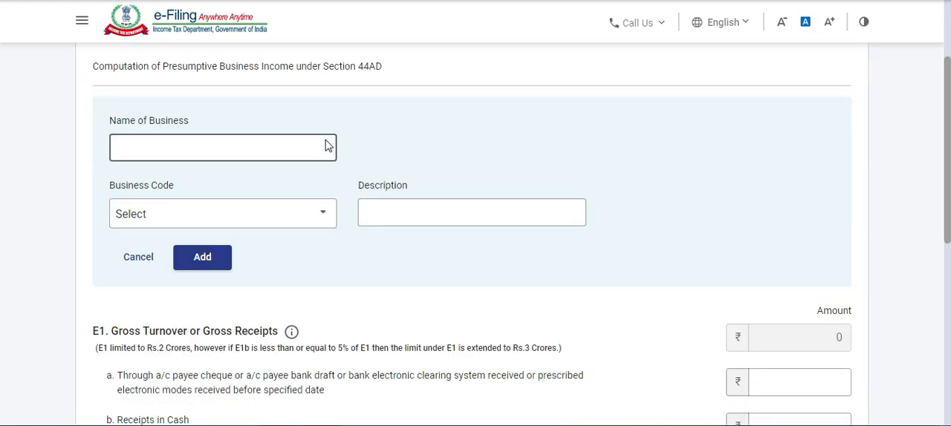
left_click(196, 141)
type("A K ASSOCIATES")
scroll(195, 142, "down", 1)
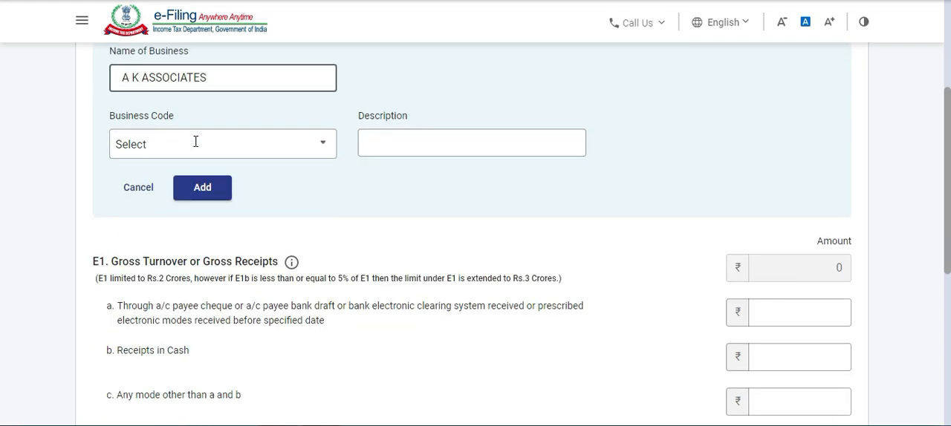
Look through the business code options from agriculture to manufacturing and close the list without choosing one.
left_click(305, 145)
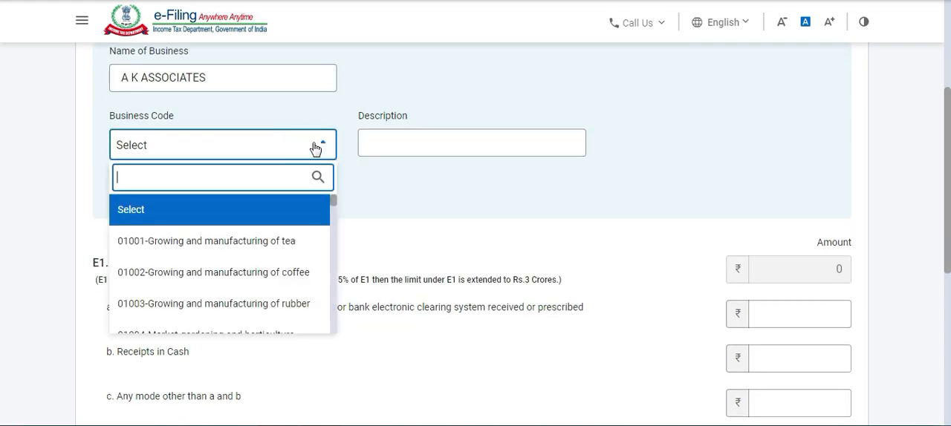
scroll(261, 249, "down", 1)
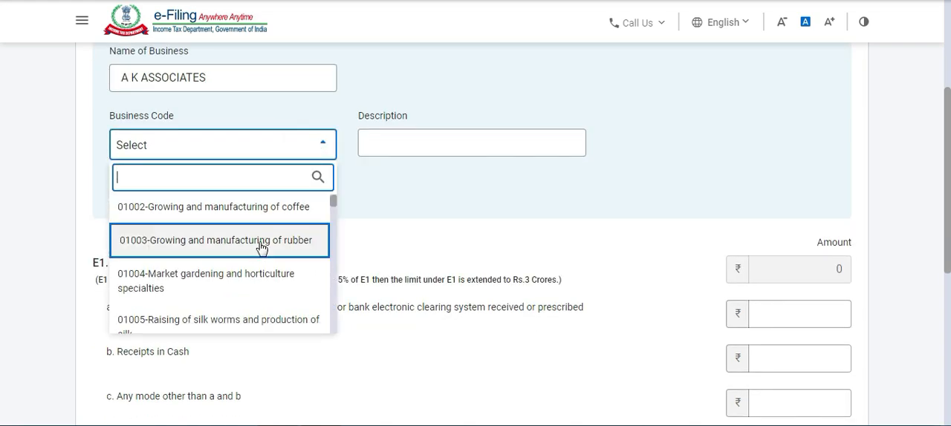
scroll(261, 248, "down", 1)
scroll(260, 249, "down", 2)
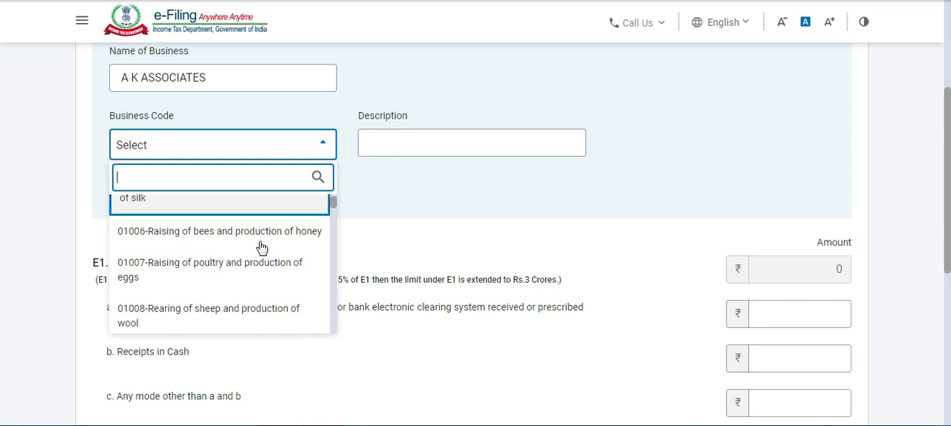
scroll(257, 245, "down", 2)
scroll(252, 245, "down", 4)
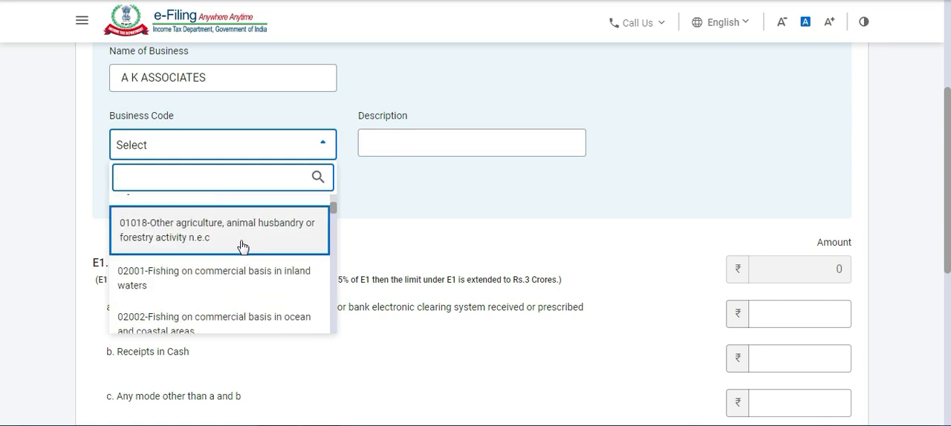
scroll(241, 247, "down", 3)
scroll(238, 241, "down", 2)
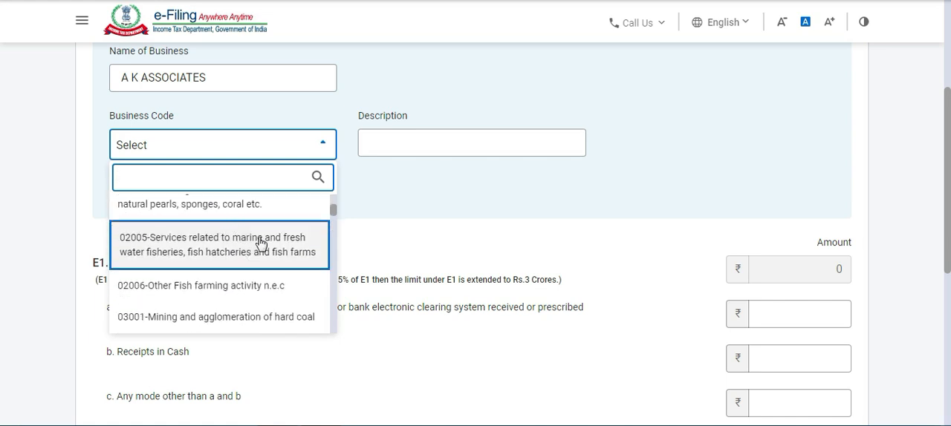
scroll(260, 243, "down", 2)
scroll(260, 244, "down", 2)
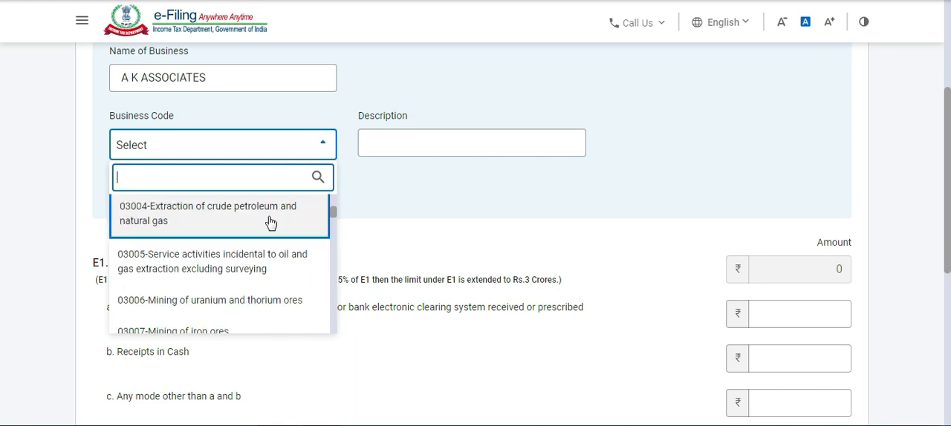
scroll(272, 267, "down", 5)
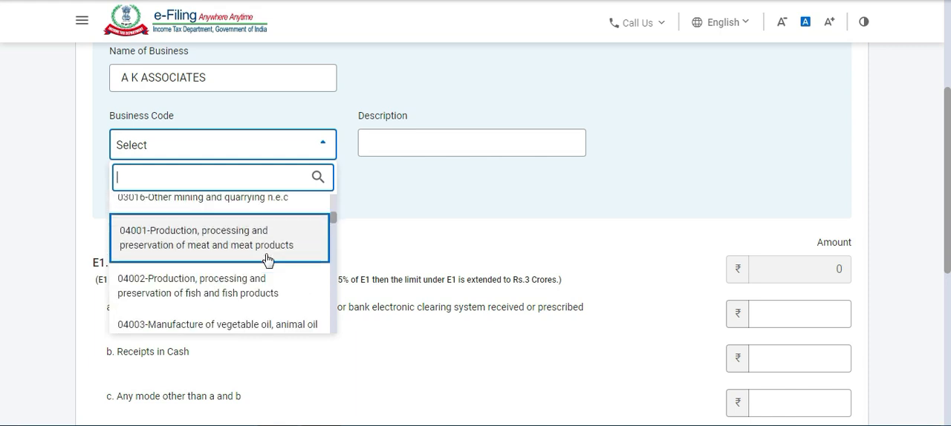
scroll(267, 259, "down", 5)
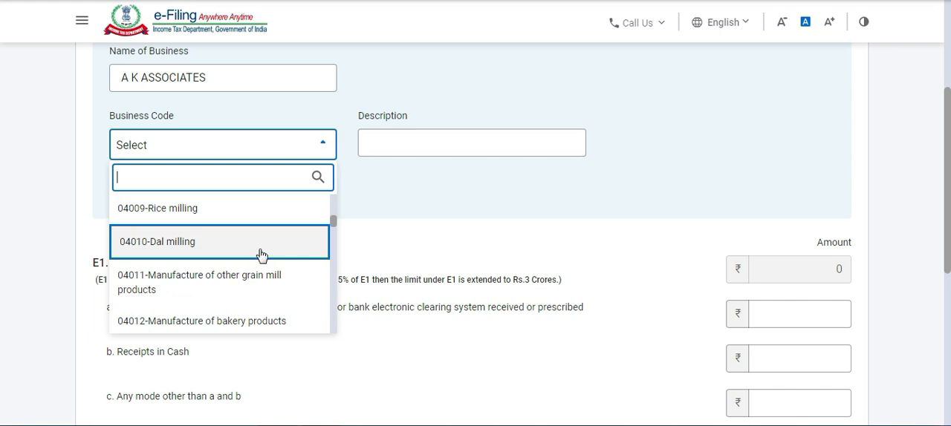
scroll(246, 246, "down", 3)
scroll(246, 246, "down", 2)
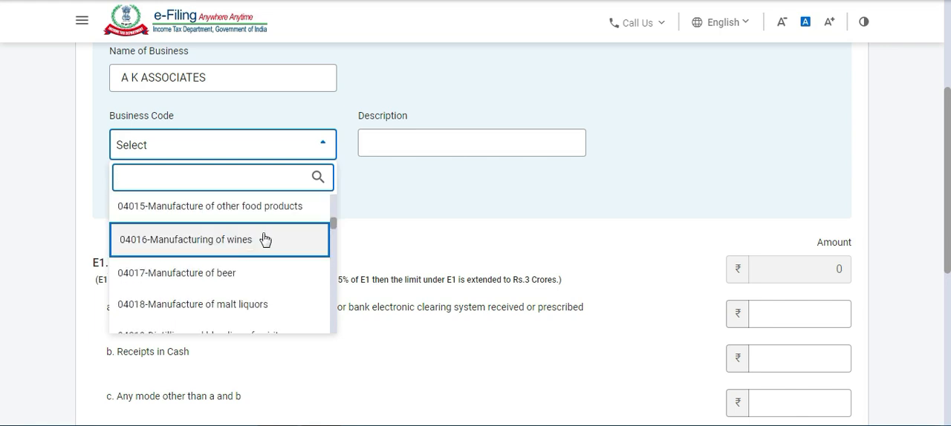
scroll(273, 240, "down", 4)
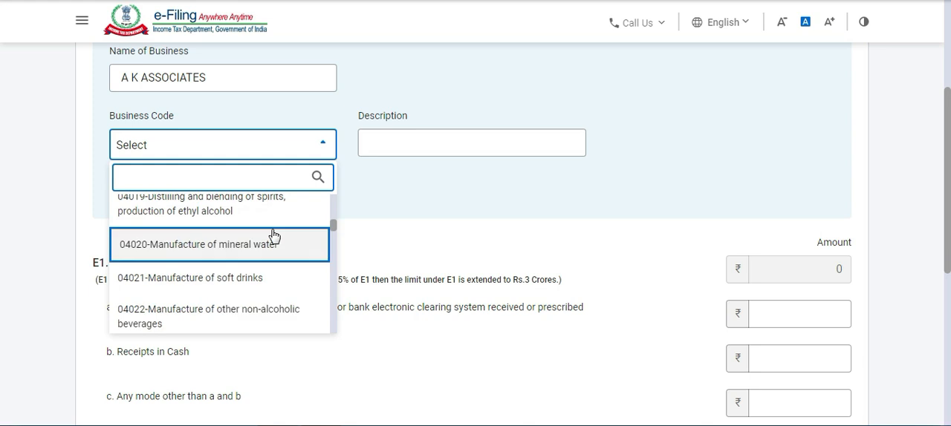
scroll(274, 240, "down", 3)
scroll(274, 239, "down", 3)
scroll(273, 238, "down", 6)
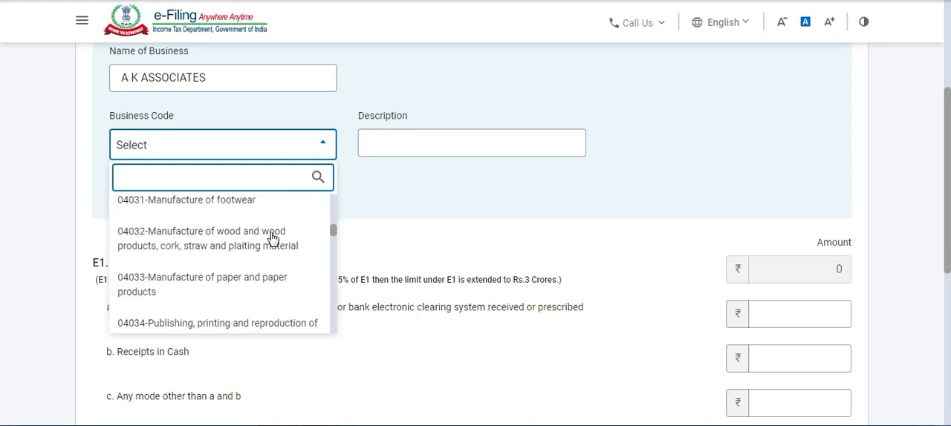
scroll(272, 237, "down", 8)
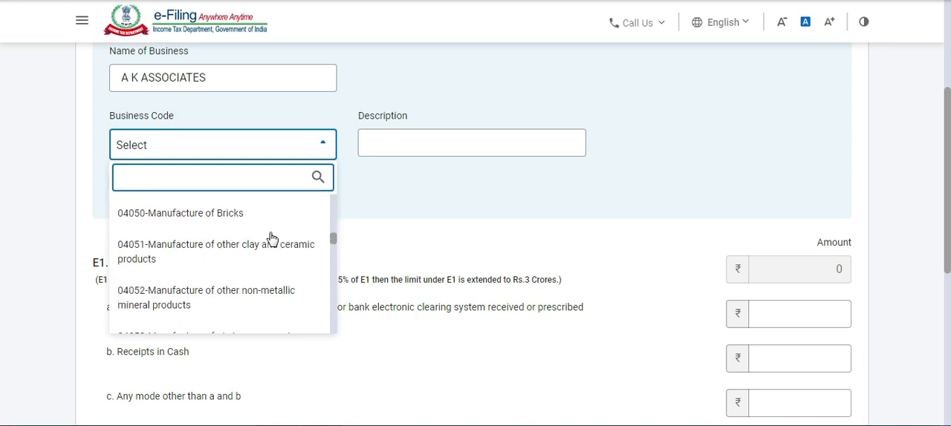
scroll(272, 238, "down", 4)
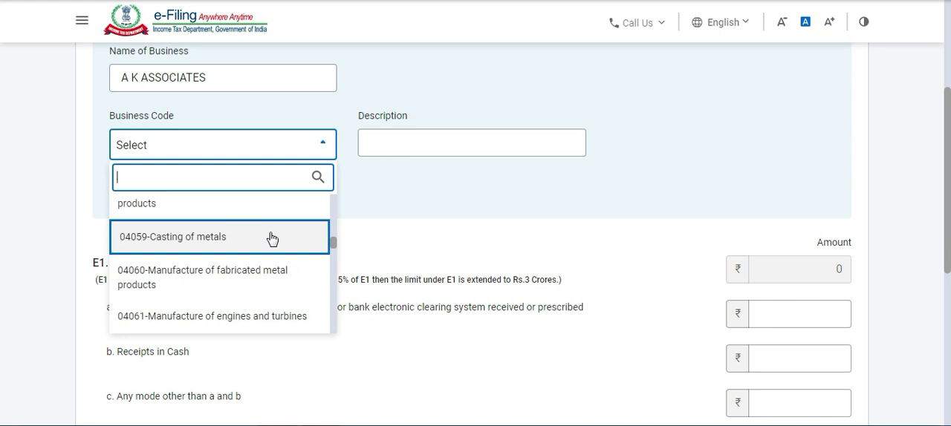
left_click(372, 194)
left_click(324, 152)
left_click(417, 142)
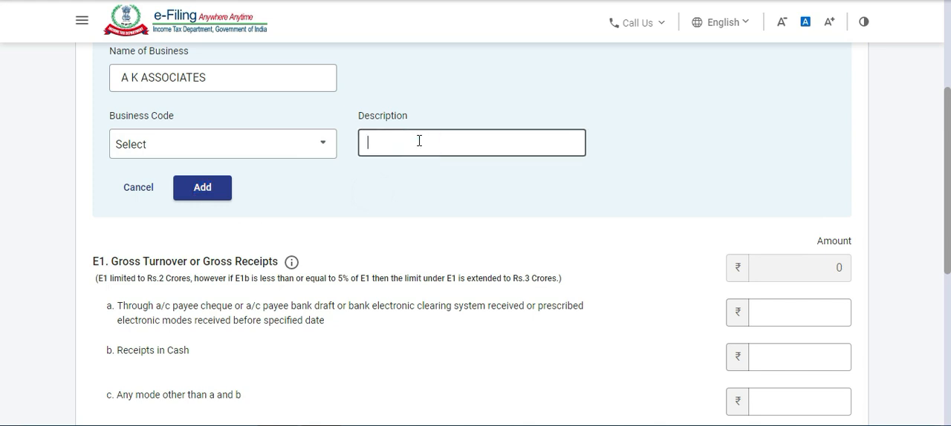
type("FMCG ITEMS")
key("BackSpace")
key("BackSpace")
key("BackSpace")
key("BackSpace")
key("BackSpace")
key("BackSpace")
key("BackSpace")
key("BackSpace")
key("BackSpace")
key("BackSpace")
Dismiss the Windows color scheme prompt and set the E1a receipts through cheque, bank draft or electronic modes to 25,00,000.
scroll(515, 142, "down", 2)
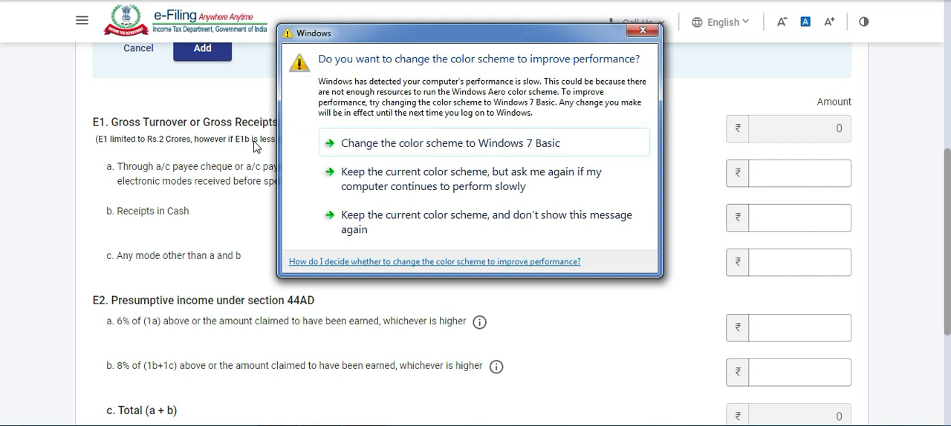
left_click(637, 31)
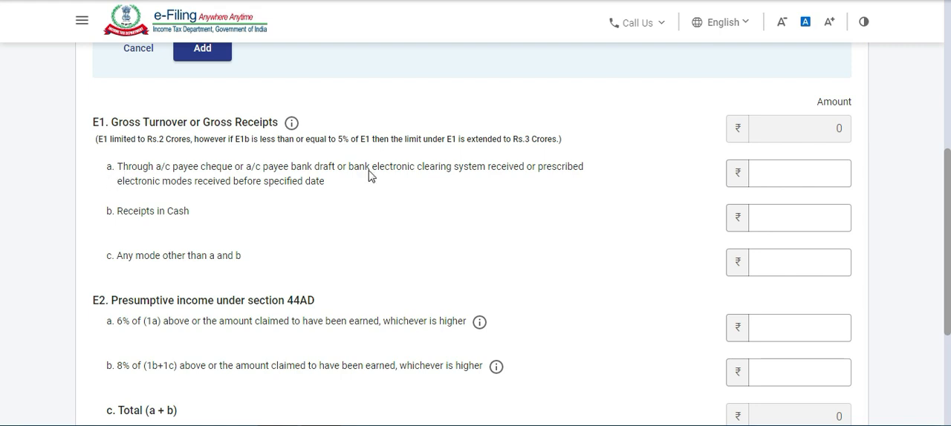
left_click(760, 170)
type("2,50,000")
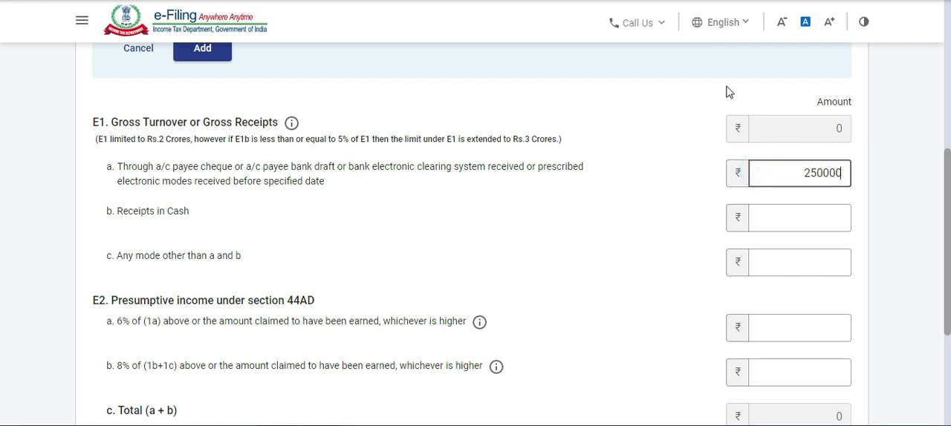
left_click(635, 158)
left_click(847, 172)
type("0,")
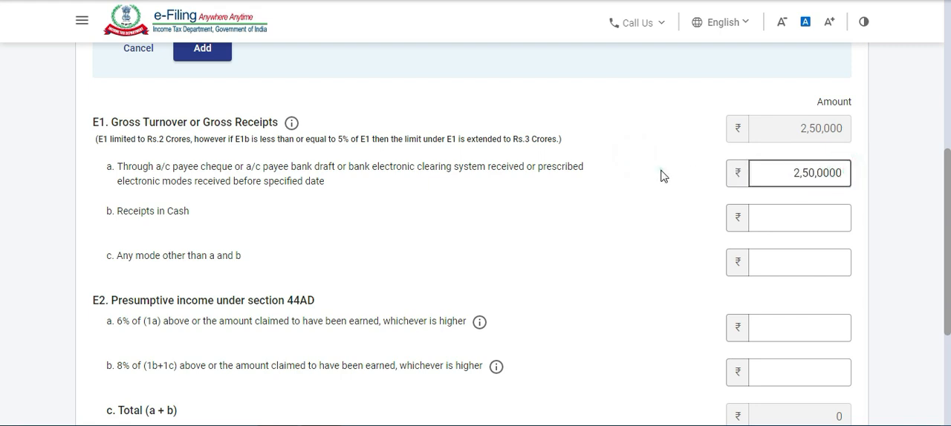
left_click(662, 175)
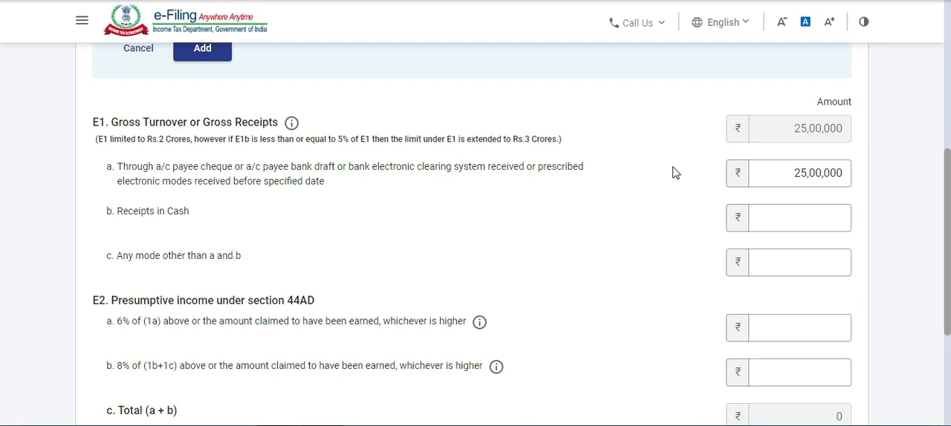
left_click(774, 169)
left_click(775, 170)
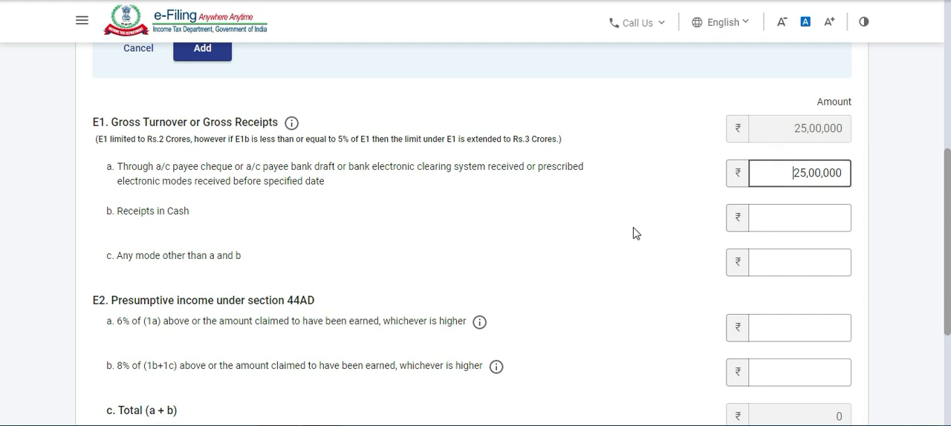
Set the E1b receipts in cash to 50,000.
left_click(786, 217)
type("25")
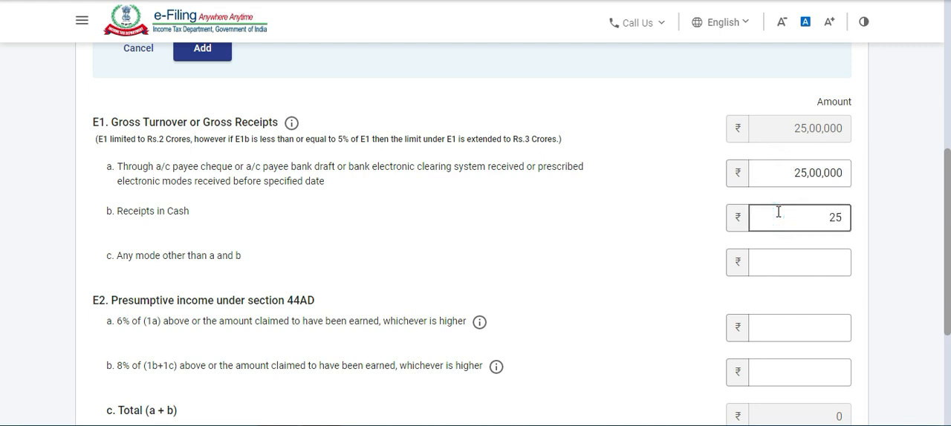
key("BackSpace")
type("0000")
left_click(714, 218)
left_click_drag(790, 216, 869, 228)
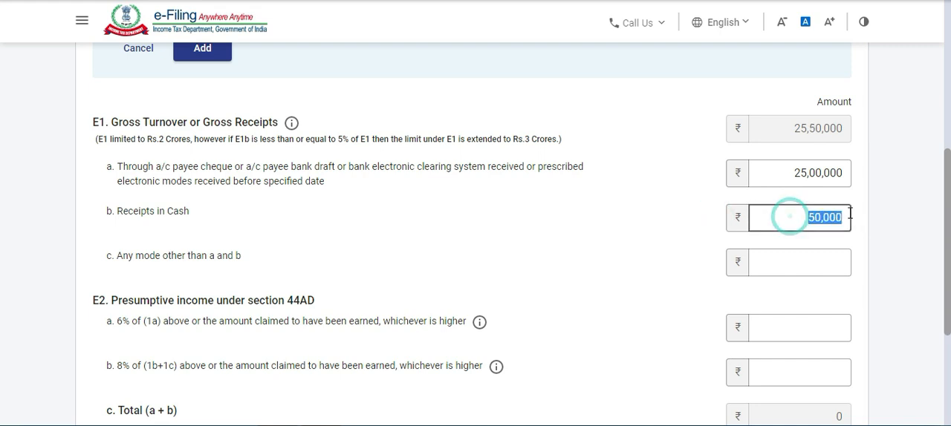
left_click(677, 212)
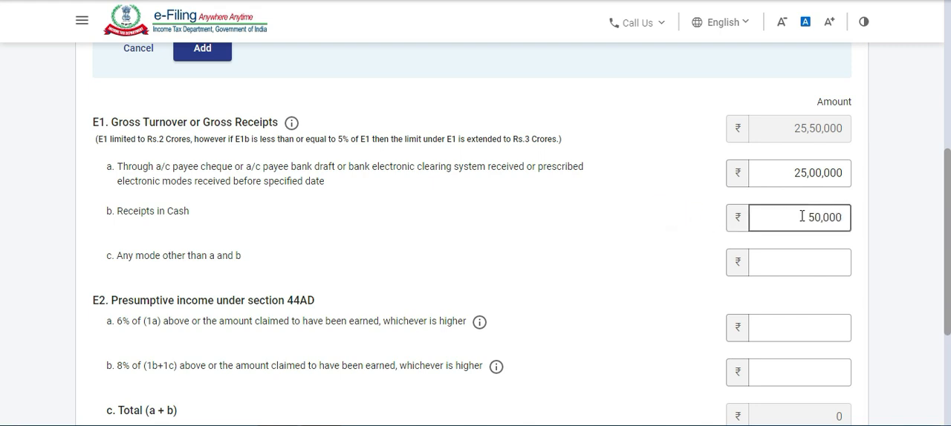
Examine the receipts by any other mode and the 6% and 8% presumptive income fields under section 44AD, leaving them empty.
scroll(490, 208, "down", 1)
scroll(490, 208, "down", 1)
left_click(790, 188)
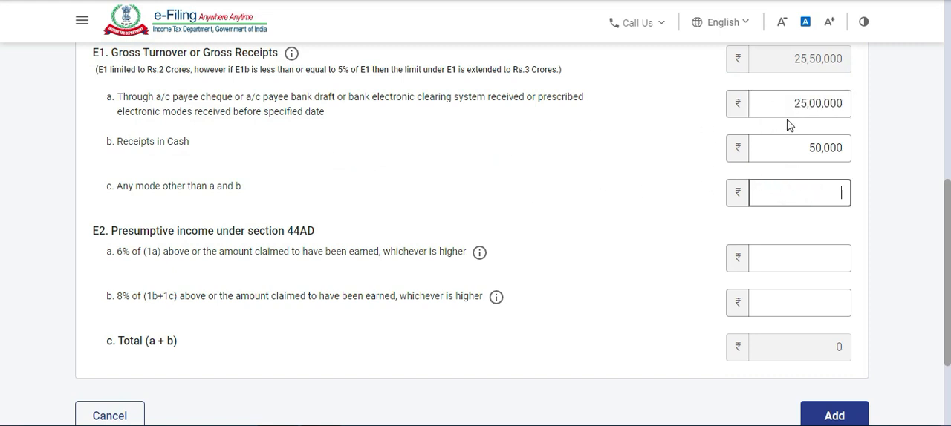
left_click(566, 144)
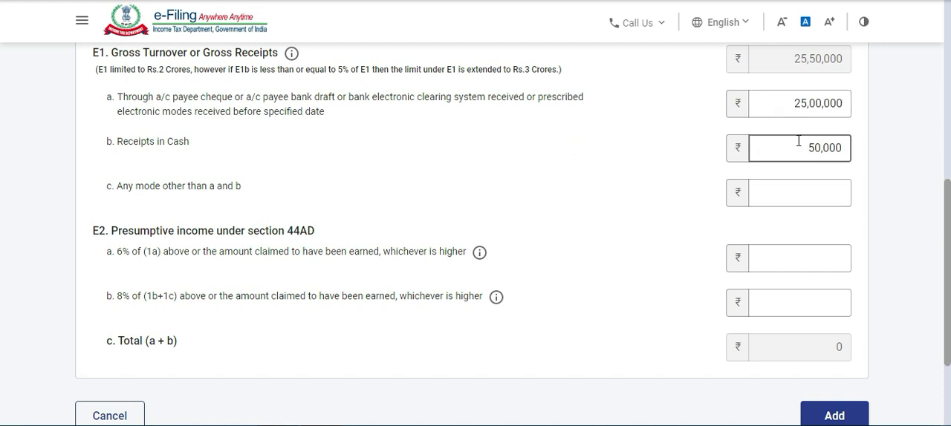
scroll(542, 155, "down", 1)
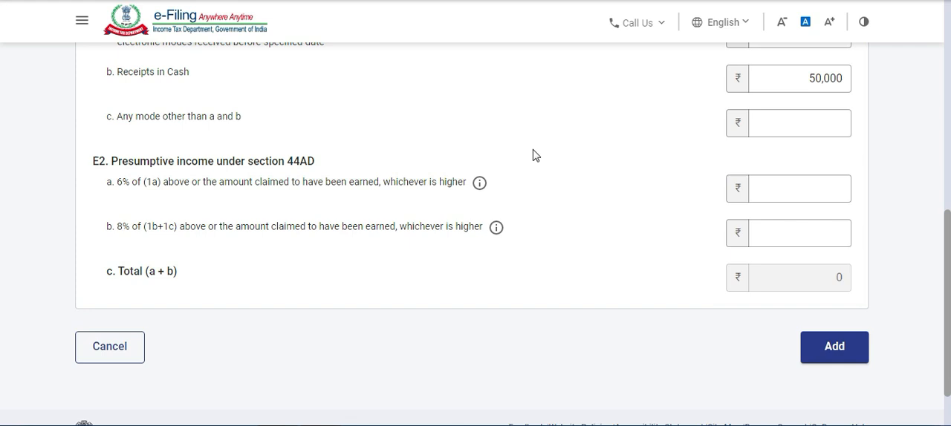
scroll(532, 155, "up", 1)
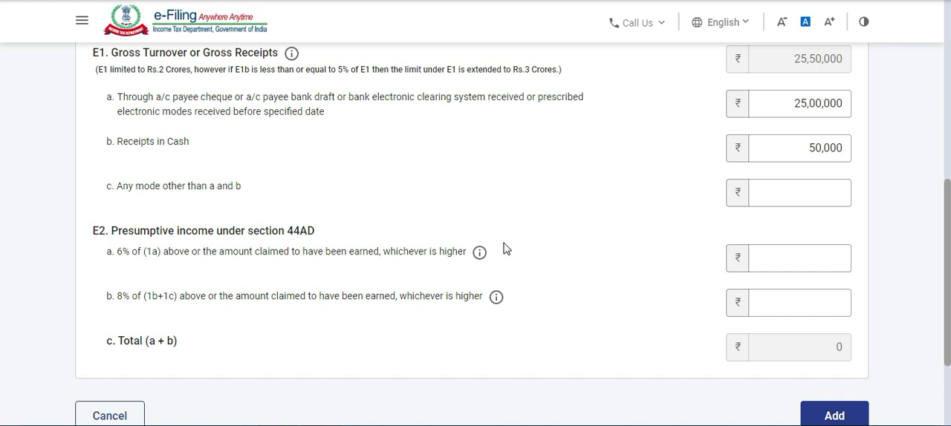
left_click(763, 249)
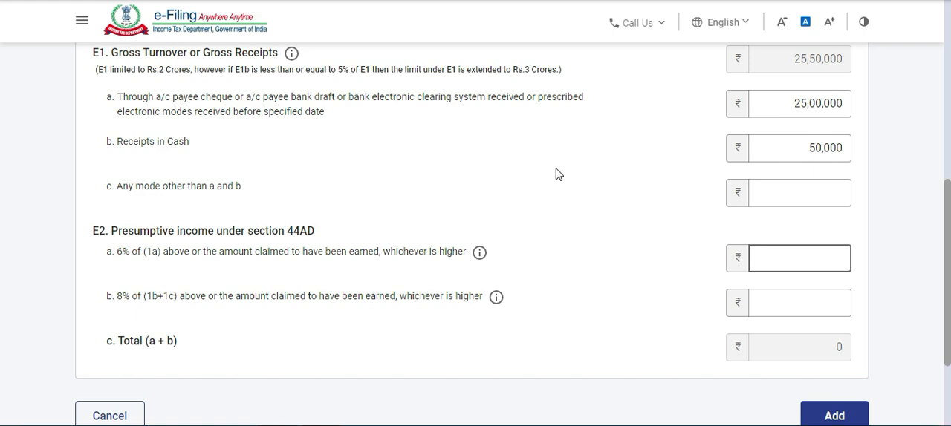
scroll(639, 197, "down", 2)
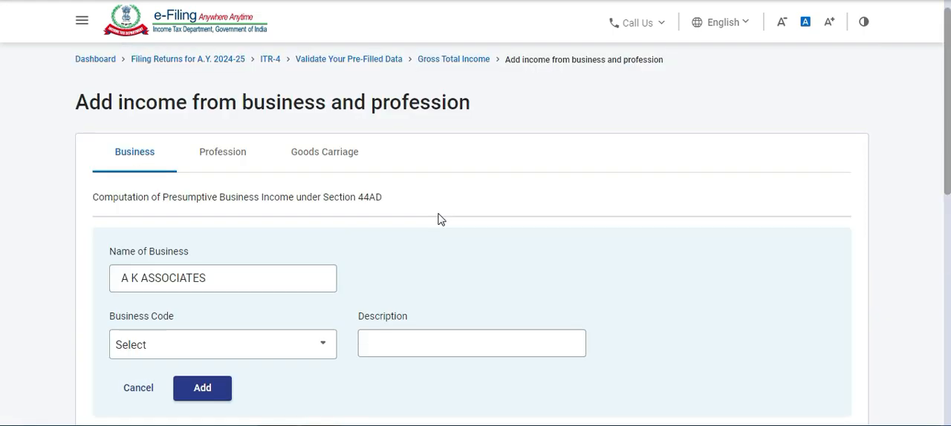
scroll(439, 218, "up", 1)
scroll(245, 201, "down", 2)
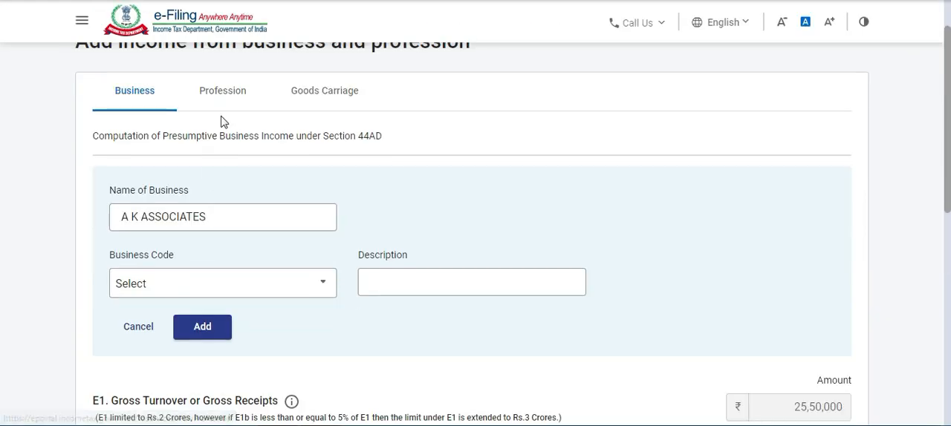
Try to switch to the Profession section and select 01002-Growing and manufacturing of coffee as the business code.
left_click(221, 101)
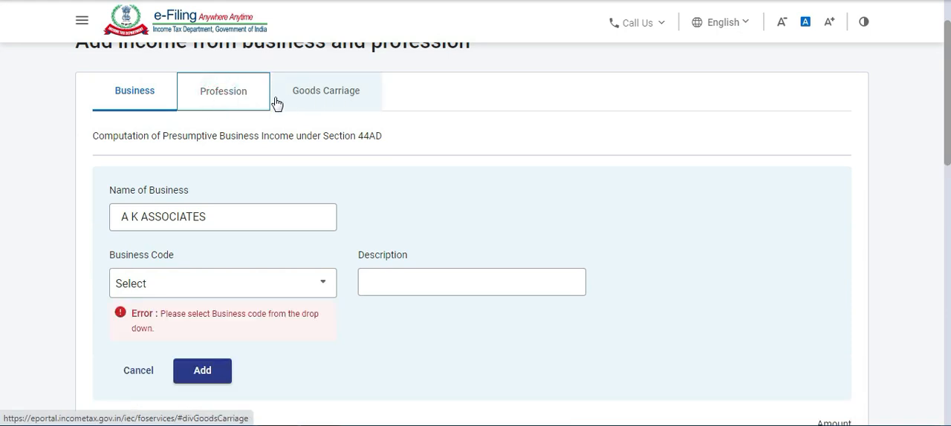
left_click(221, 282)
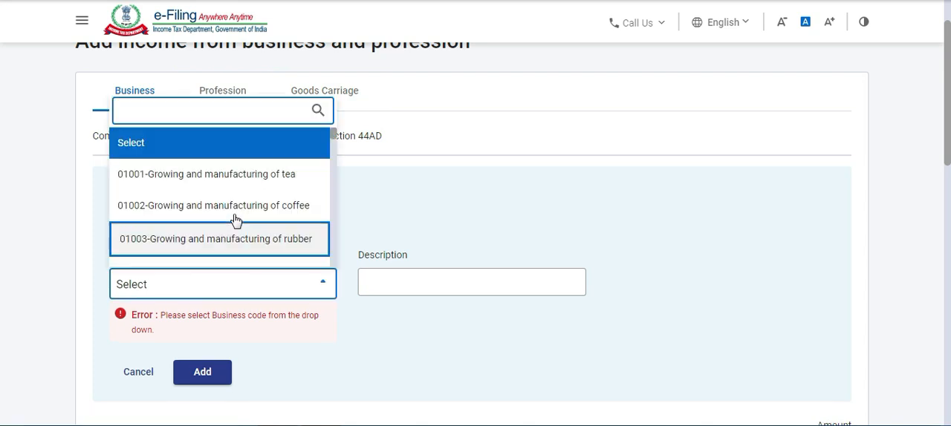
left_click(264, 210)
Clear the name of the business and reset the business code to Select.
left_click_drag(260, 220, 78, 210)
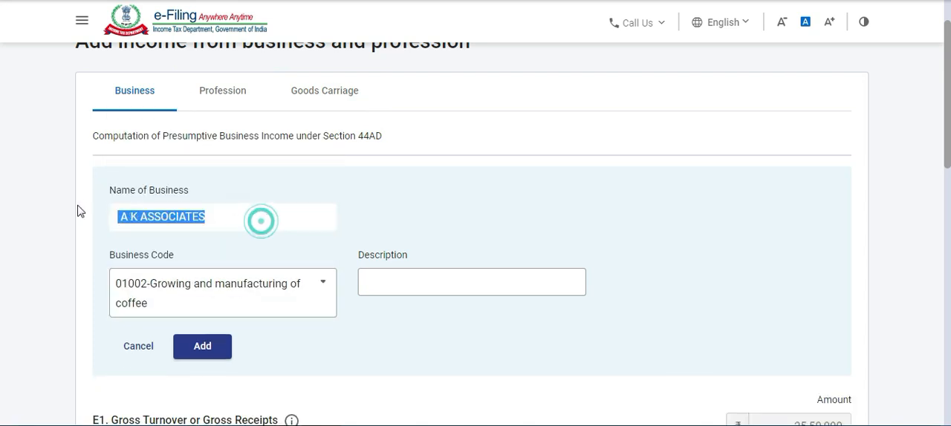
key("BackSpace")
scroll(245, 212, "down", 1)
left_click(270, 218)
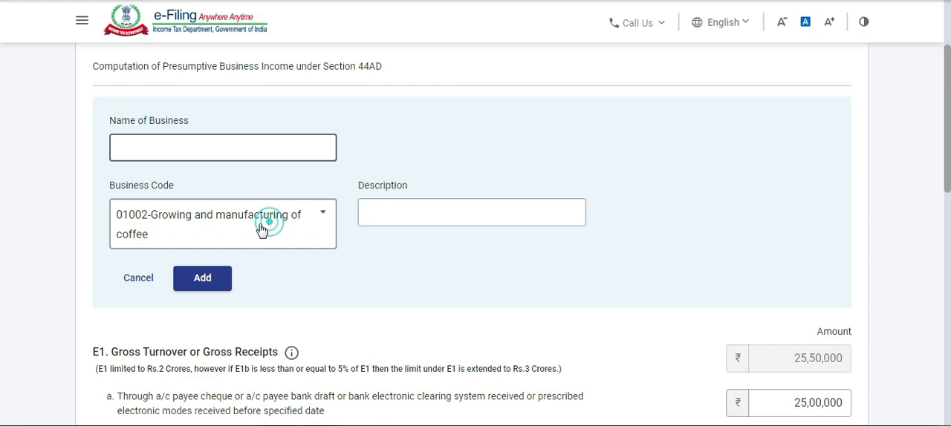
scroll(191, 176, "up", 2)
left_click(232, 273)
scroll(305, 251, "down", 4)
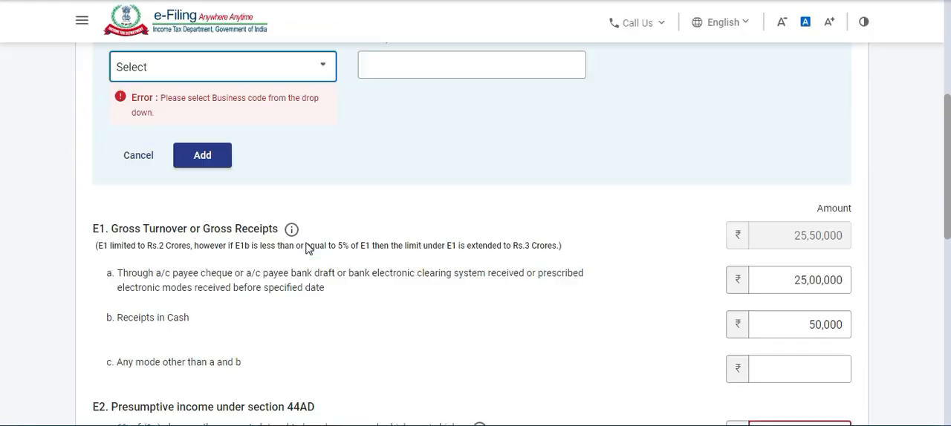
Set the E1a bank receipts and E1b cash receipts to 0 and cancel the blank business entry.
triple_click(782, 281)
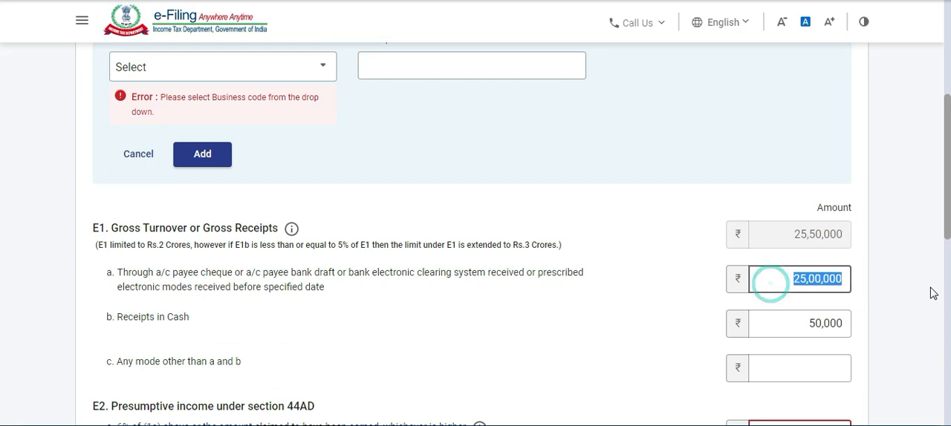
type("0")
triple_click(785, 321)
type("0")
scroll(691, 290, "down", 5)
scroll(669, 279, "down", 2)
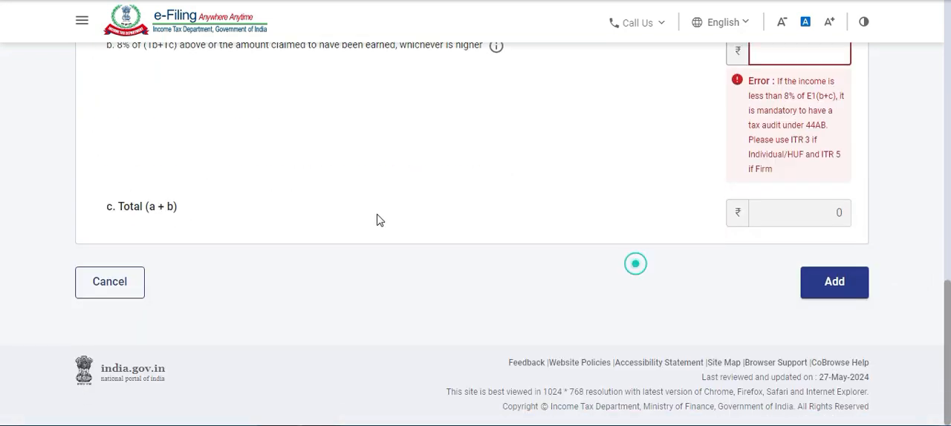
scroll(319, 212, "up", 6)
left_click(136, 110)
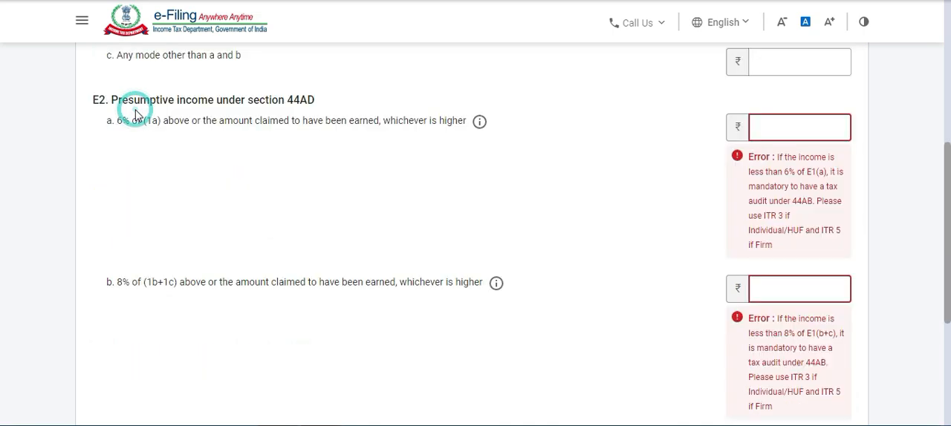
Open the Profession section and examine its listed business and the section 44ADA gross receipts fields.
scroll(268, 147, "up", 5)
left_click(245, 195)
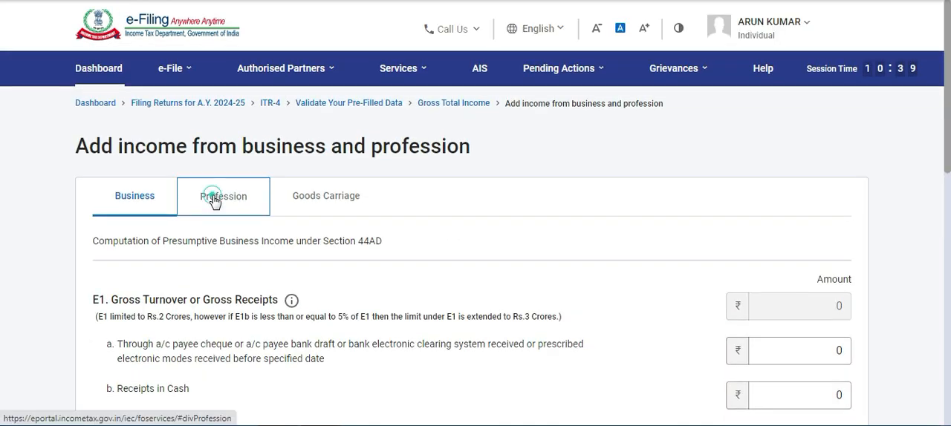
scroll(308, 190, "down", 2)
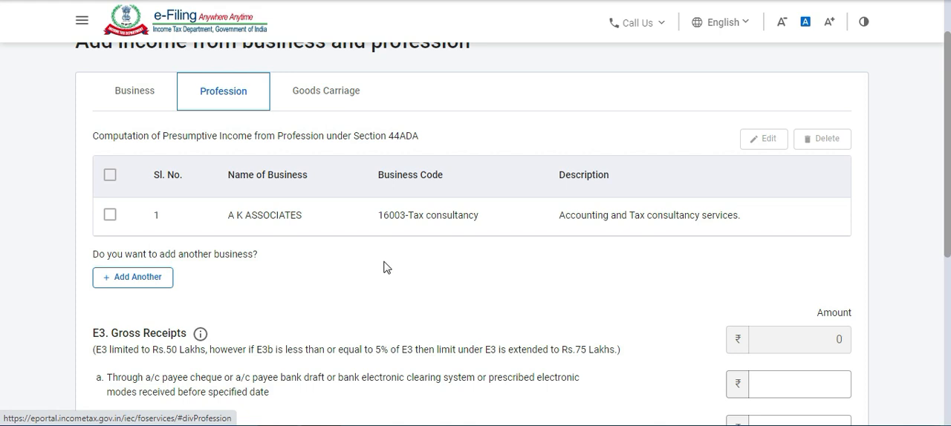
scroll(384, 268, "down", 2)
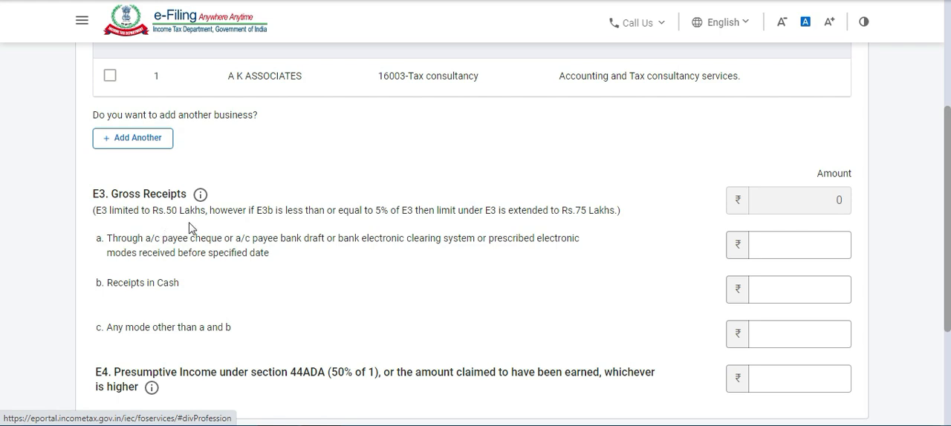
left_click(293, 249)
scroll(293, 255, "down", 1)
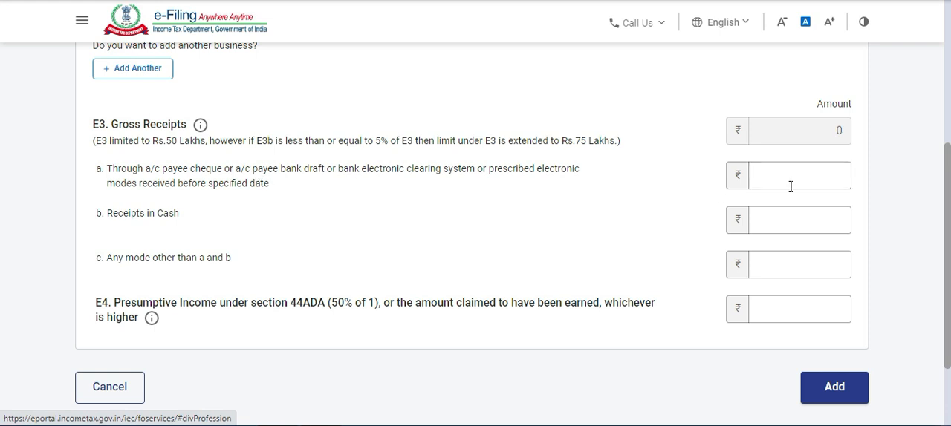
Examine the E3 receipt fields for bank, cash and other modes, dismissing the Windows color scheme prompt.
left_click(811, 176)
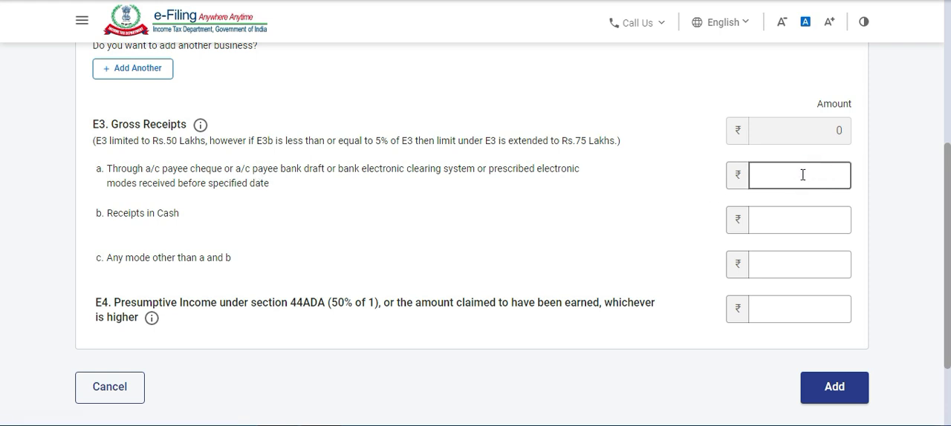
left_click(802, 174)
left_click(787, 221)
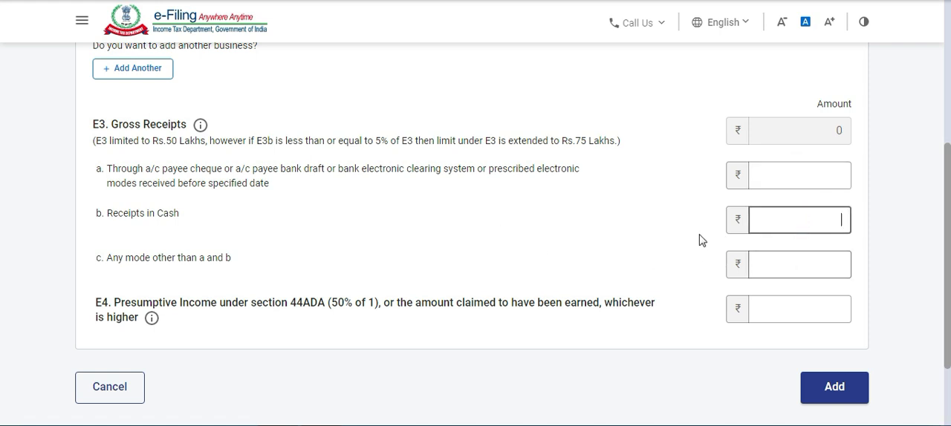
left_click(770, 269)
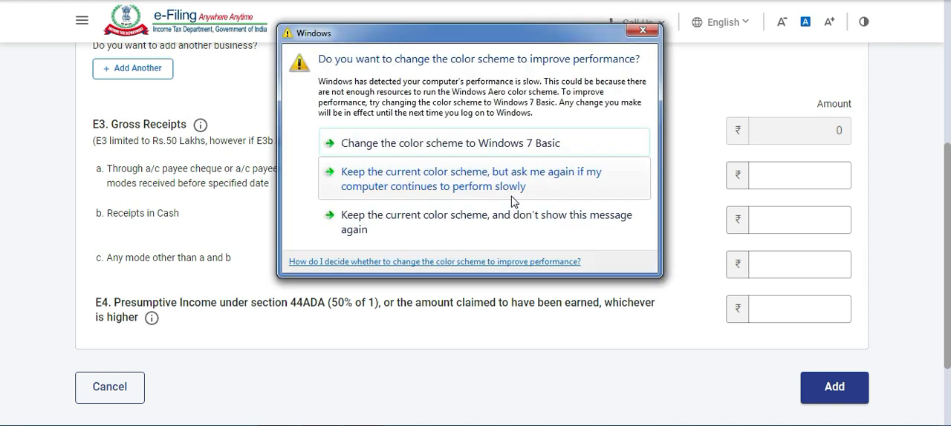
left_click(644, 30)
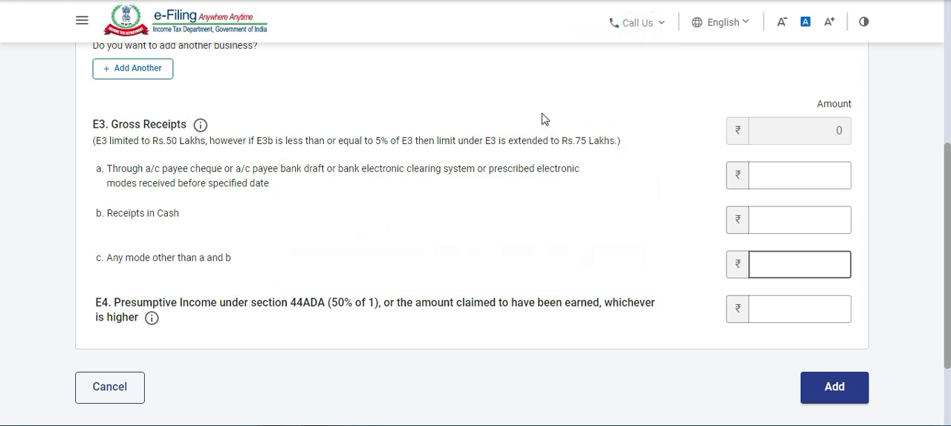
scroll(542, 119, "down", 1)
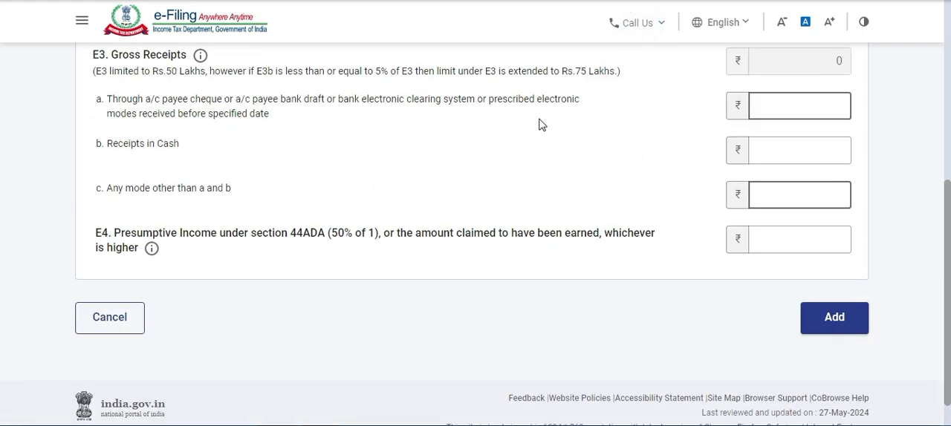
scroll(2, 169, "up", 2)
scroll(5, 149, "up", 1)
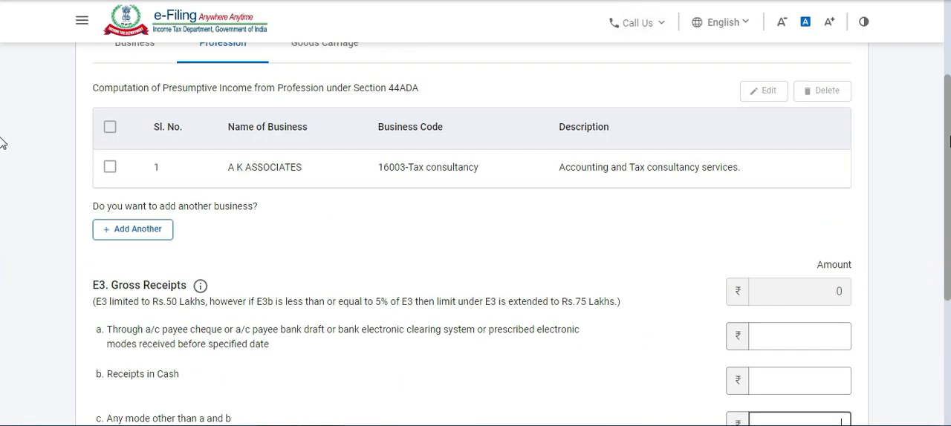
Open the Goods Carriage section and examine the business name field and available business codes, leaving them unset.
scroll(507, 186, "up", 2)
left_click(320, 198)
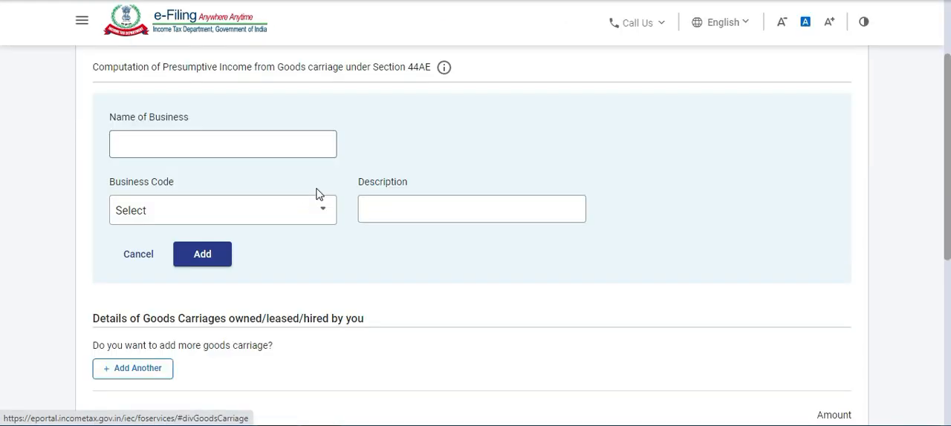
left_click(260, 146)
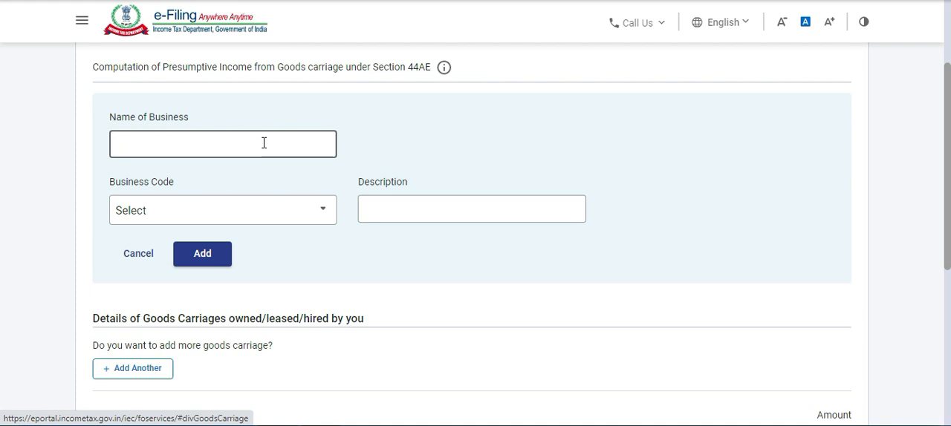
scroll(255, 133, "down", 1)
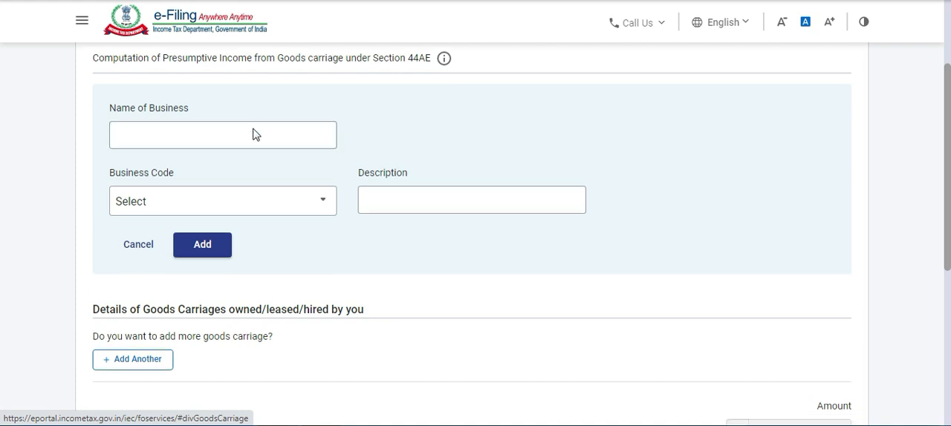
left_click(290, 144)
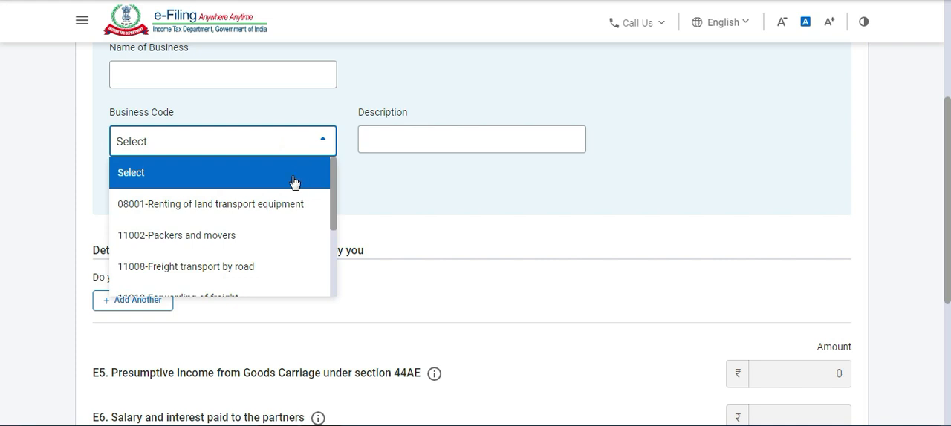
scroll(283, 199, "down", 1)
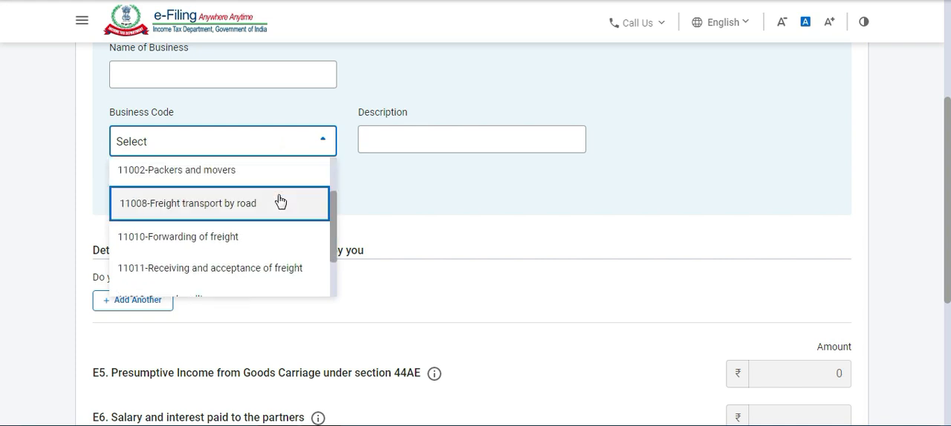
left_click(376, 184)
left_click(487, 189)
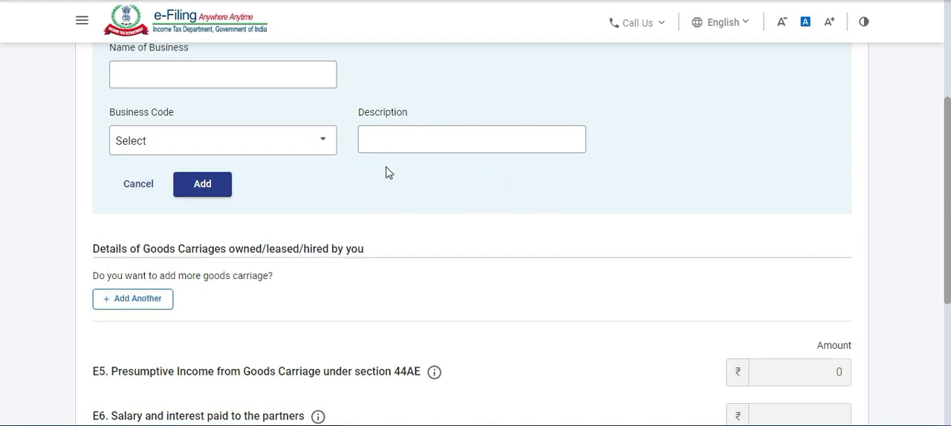
Examine the goods carriage details and the E5 to E7 presumptive income fields under section 44AE.
scroll(2, 193, "up", 2)
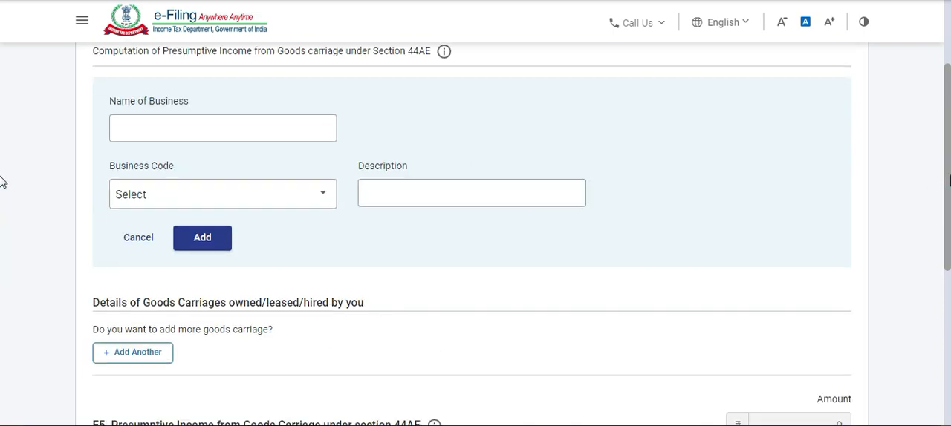
scroll(849, 187, "down", 1)
scroll(419, 210, "up", 5)
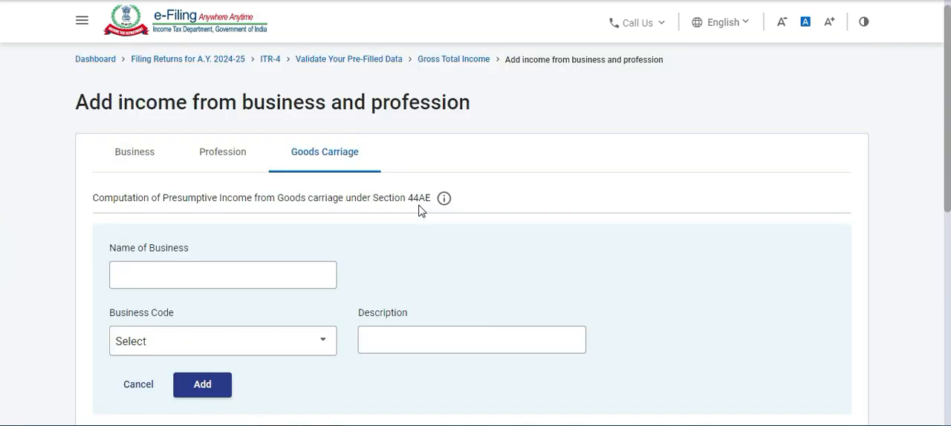
scroll(419, 211, "up", 2)
scroll(503, 210, "down", 4)
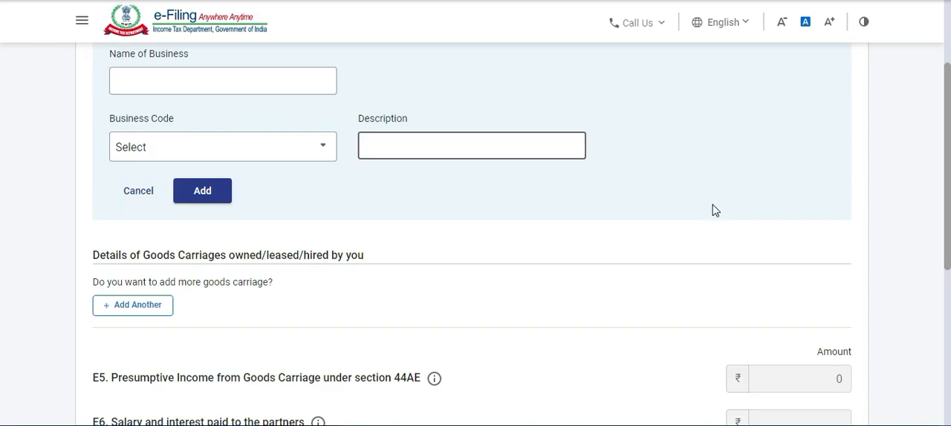
scroll(491, 209, "down", 2)
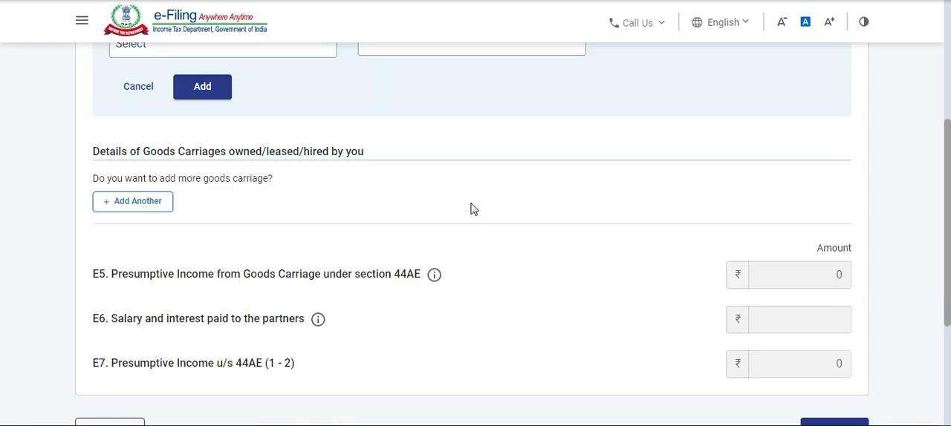
scroll(479, 205, "down", 3)
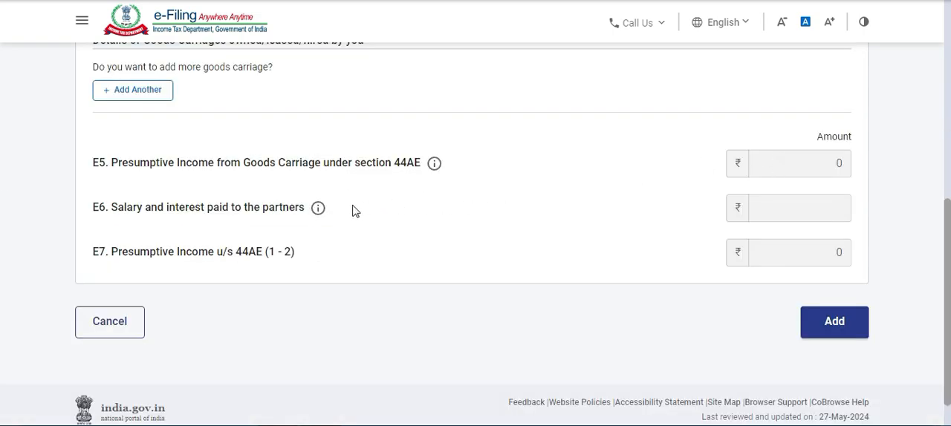
Cancel adding income from business and profession and return to the income source details.
scroll(342, 208, "up", 8)
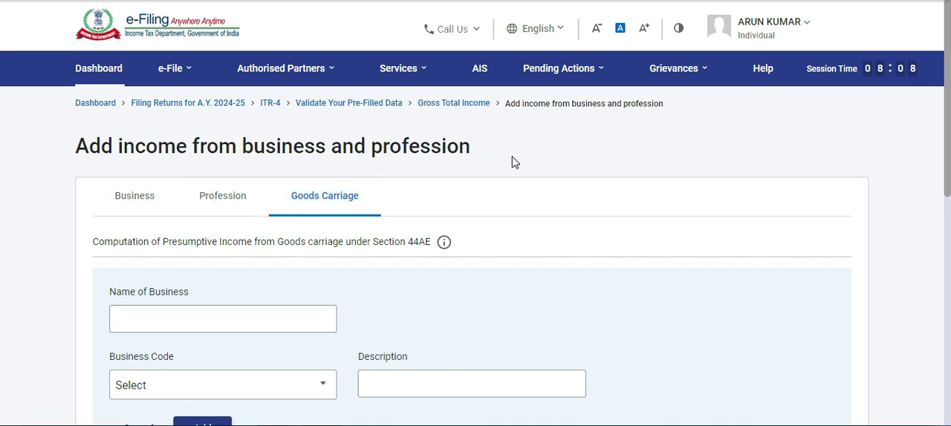
scroll(511, 162, "down", 10)
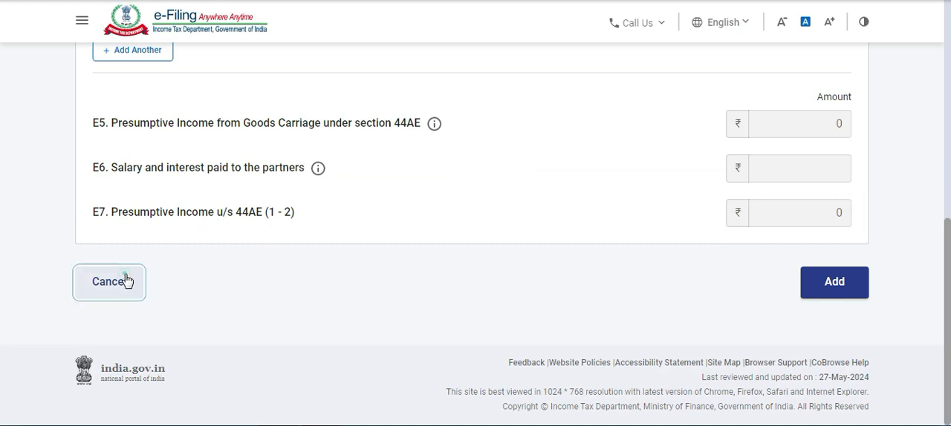
left_click(127, 281)
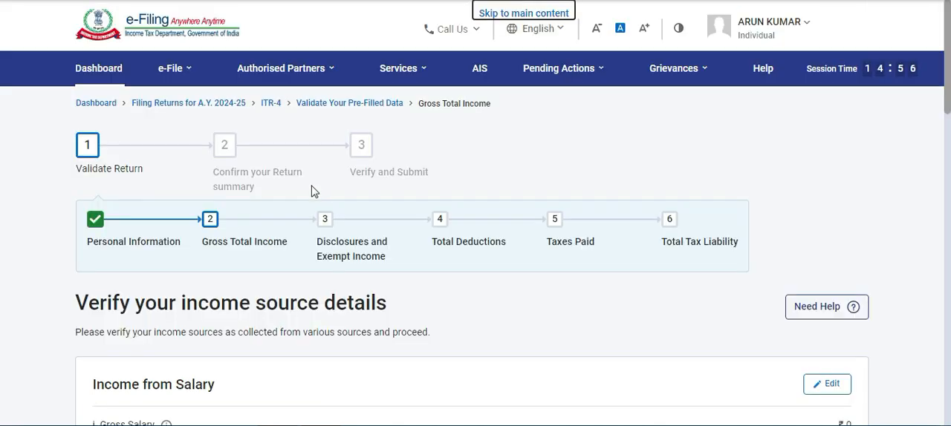
Review the salary, house property, business and other income sections, and go back to the return summary.
scroll(312, 191, "down", 3)
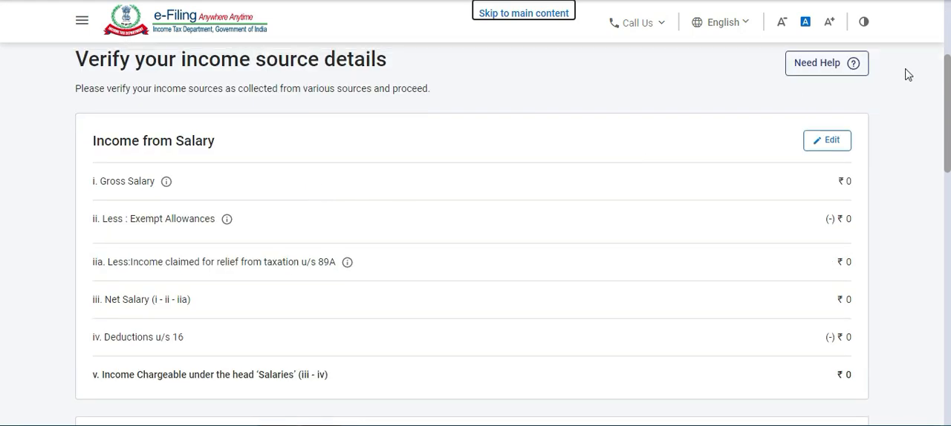
scroll(947, 96, "down", 1)
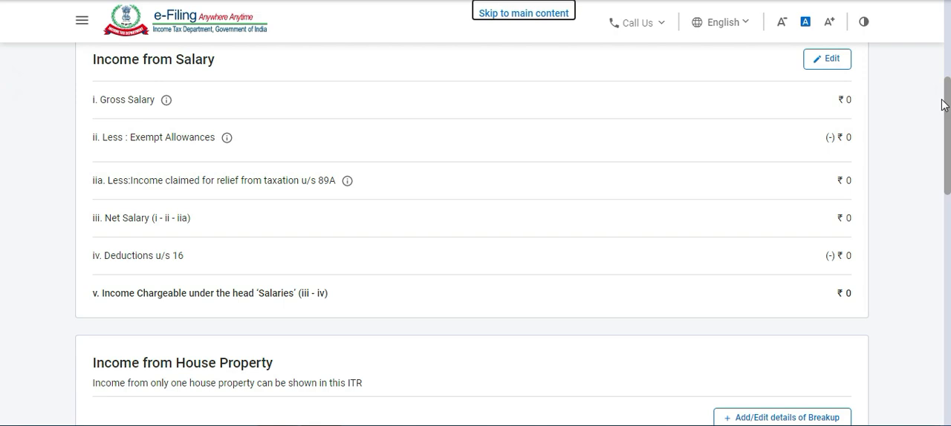
left_click_drag(946, 107, 948, 146)
scroll(475, 223, "down", 10)
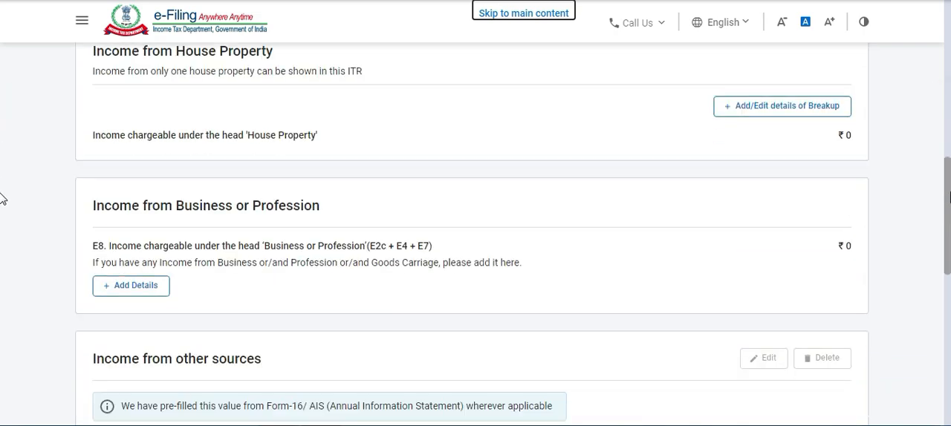
scroll(217, 236, "up", 1)
scroll(217, 237, "down", 1)
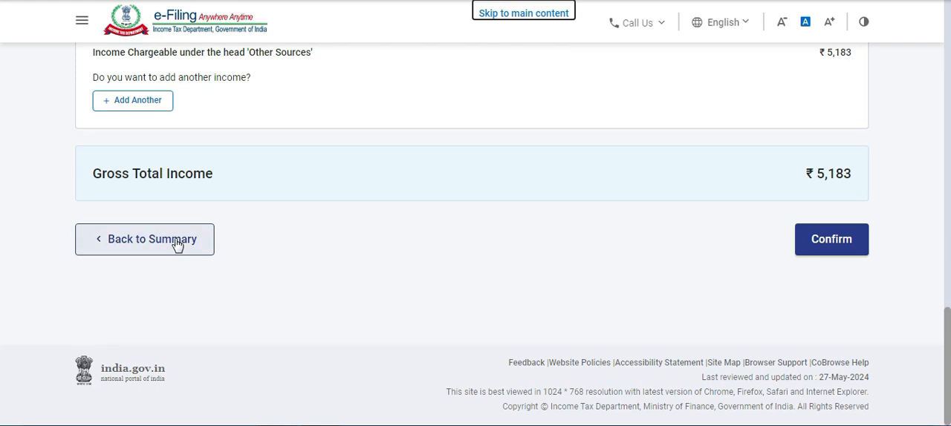
left_click(177, 242)
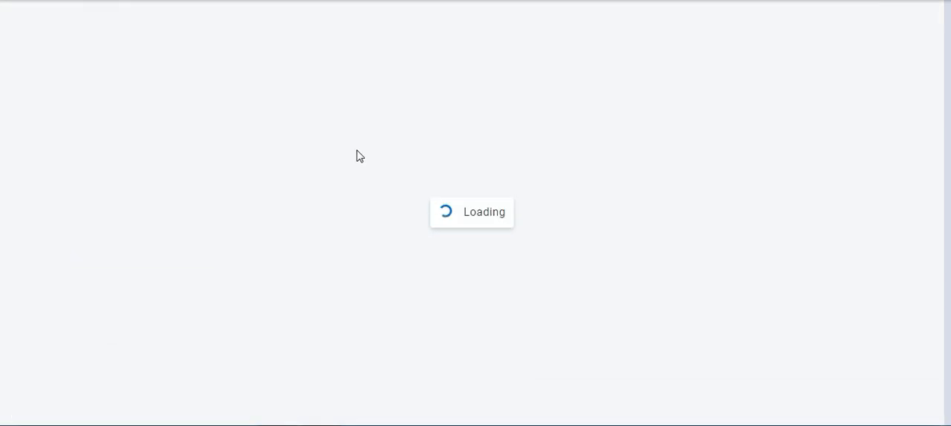
Reopen Gross Total Income from the return summary and continue past the salary exemption questions to the income source details.
scroll(360, 156, "down", 5)
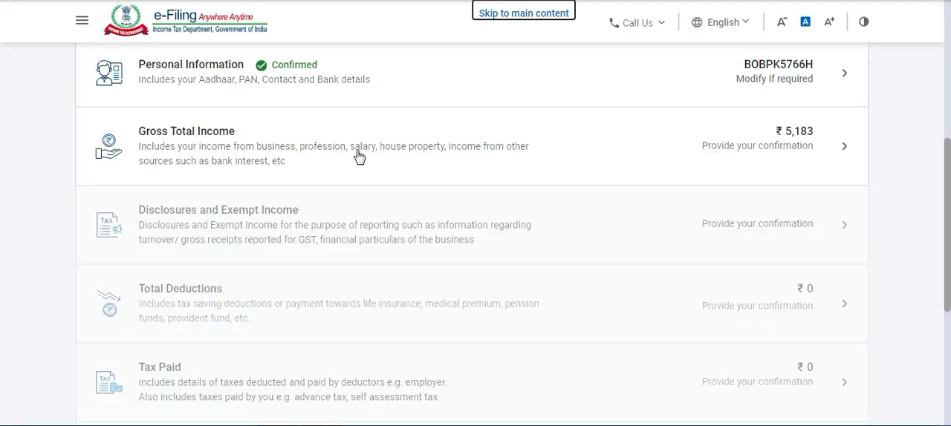
left_click(484, 132)
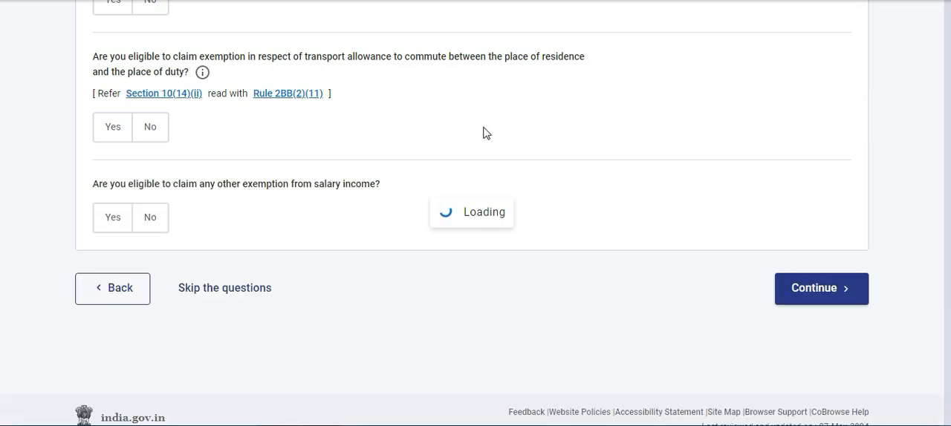
scroll(592, 152, "down", 5)
left_click(817, 250)
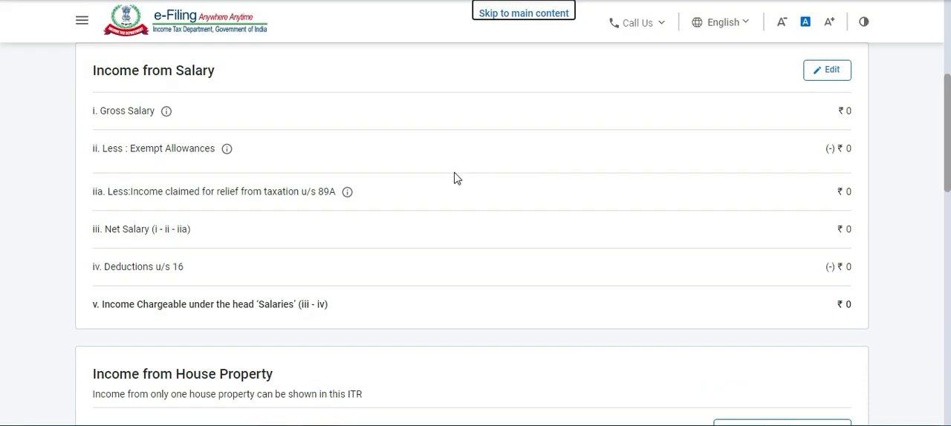
scroll(454, 179, "down", 3)
scroll(288, 195, "up", 3)
scroll(280, 179, "up", 1)
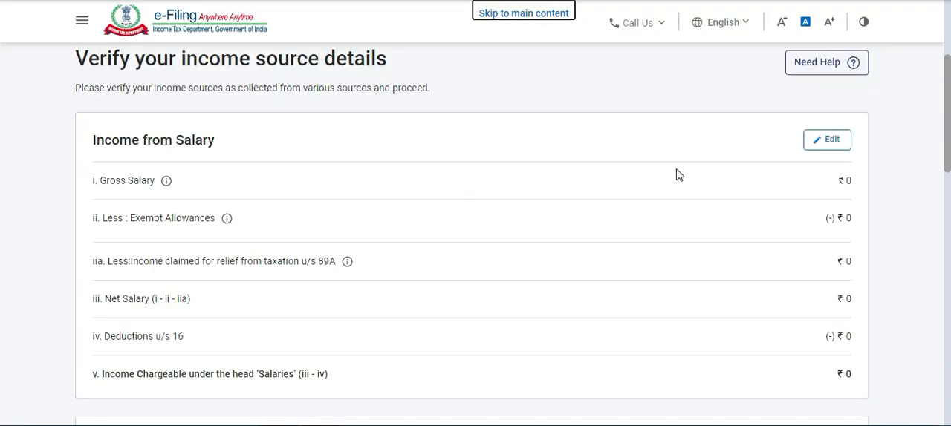
Examine the salary, house property, business or profession and other sources sections through to the Gross Total Income.
scroll(531, 194, "down", 4)
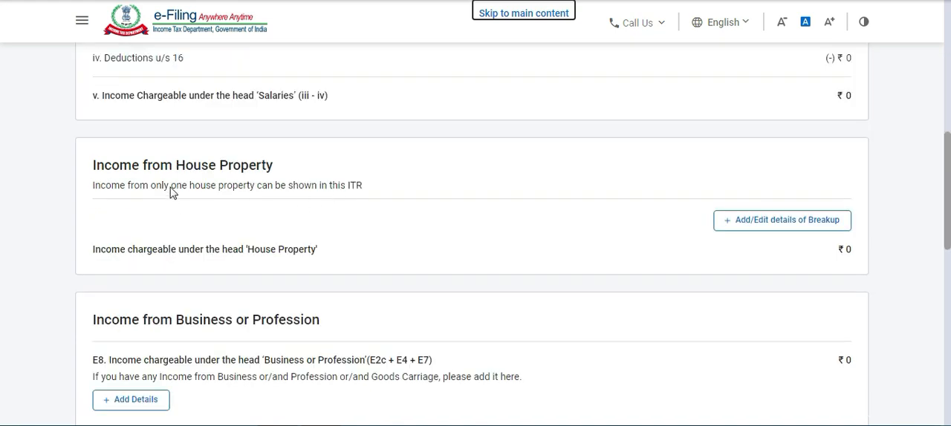
scroll(445, 190, "down", 2)
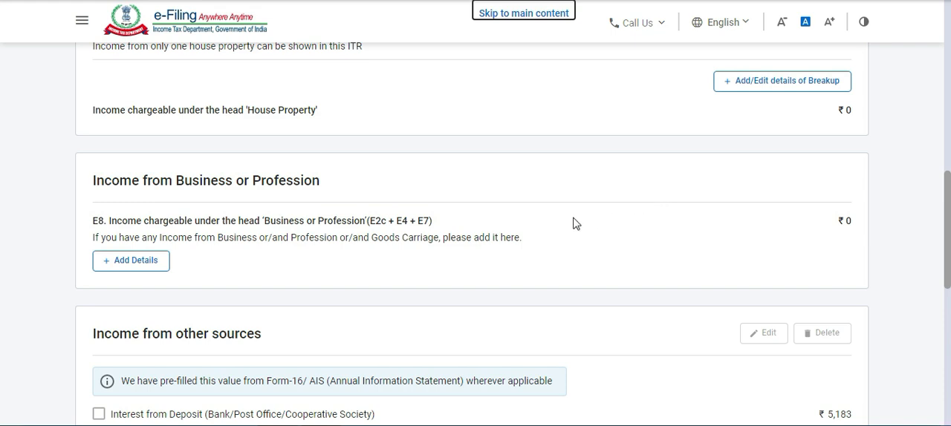
scroll(446, 217, "down", 2)
scroll(254, 206, "down", 1)
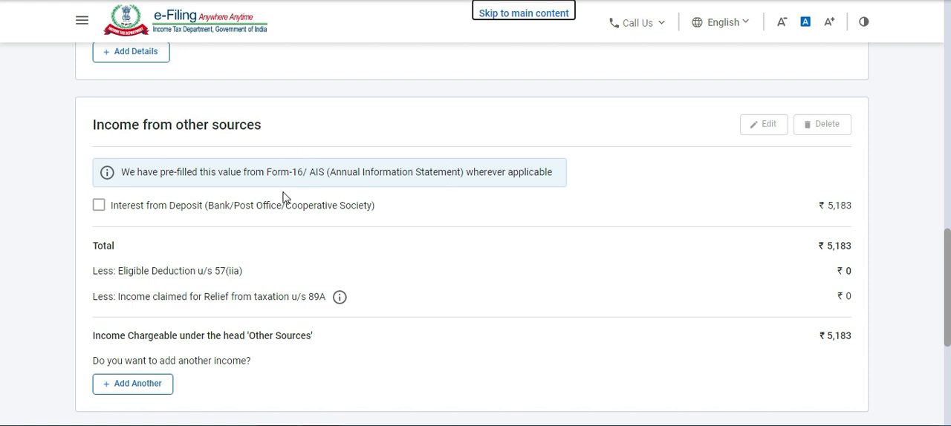
scroll(304, 182, "down", 1)
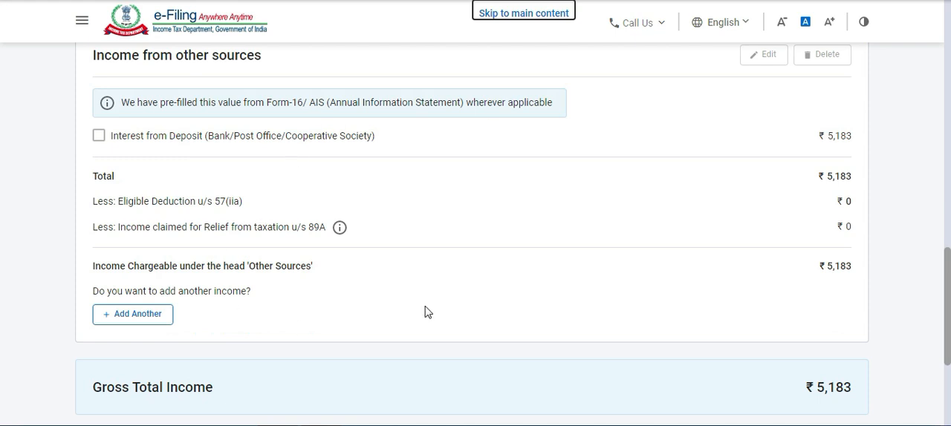
scroll(356, 172, "down", 1)
scroll(543, 201, "up", 2)
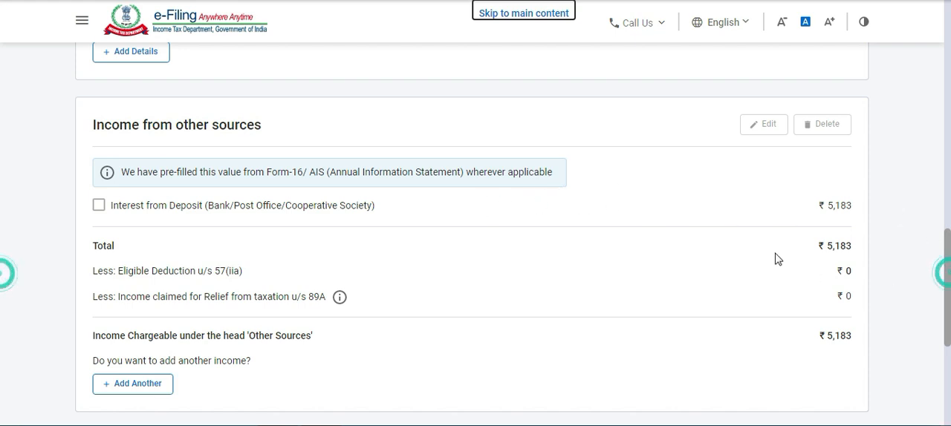
scroll(553, 232, "down", 1)
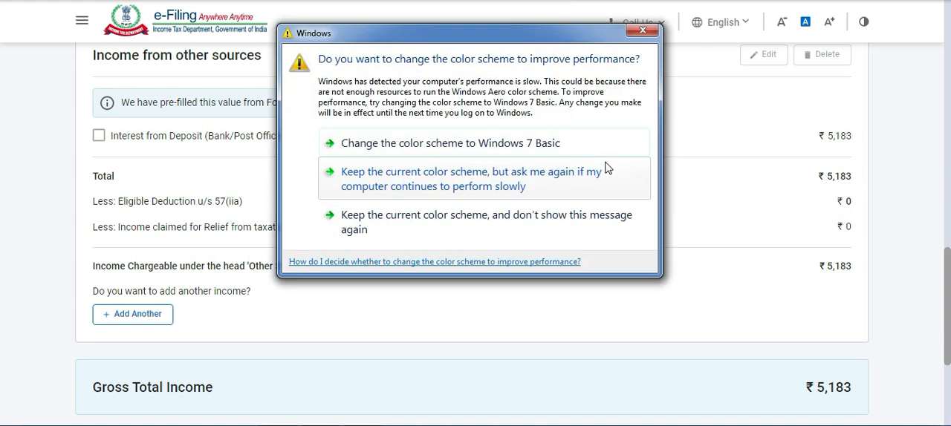
Dismiss the Windows color scheme prompt and try to confirm the income source details.
left_click(641, 30)
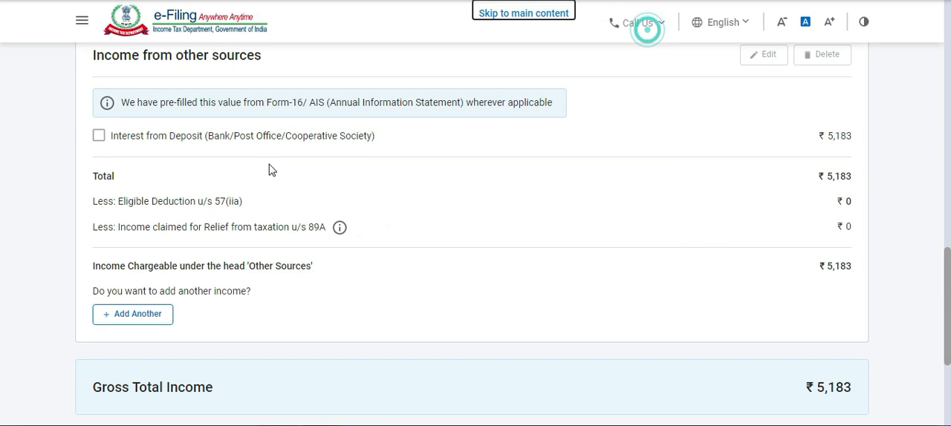
scroll(256, 175, "down", 3)
scroll(257, 164, "up", 1)
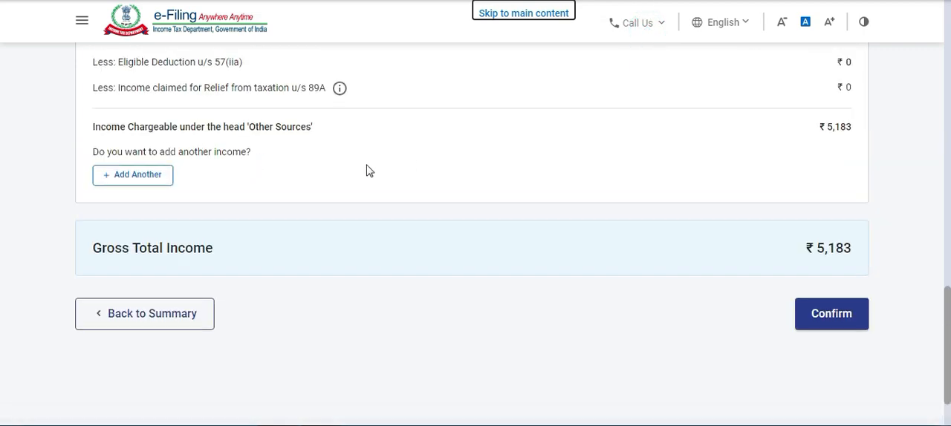
scroll(341, 235, "up", 4)
scroll(327, 230, "down", 5)
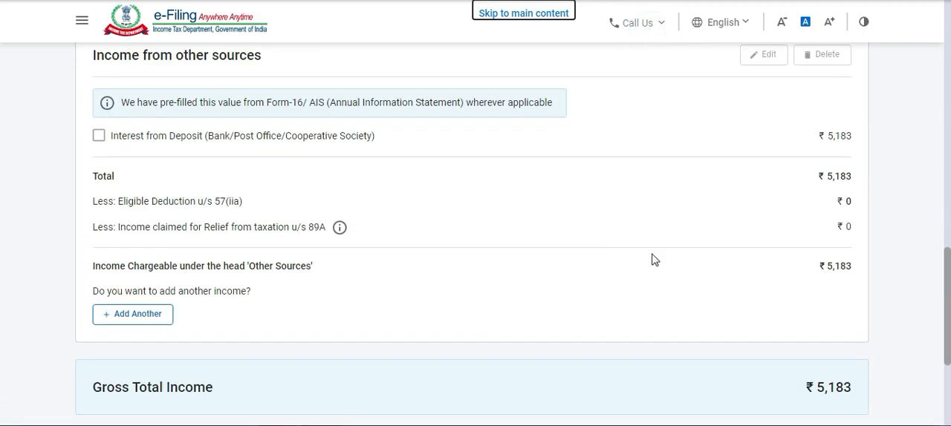
left_click(844, 255)
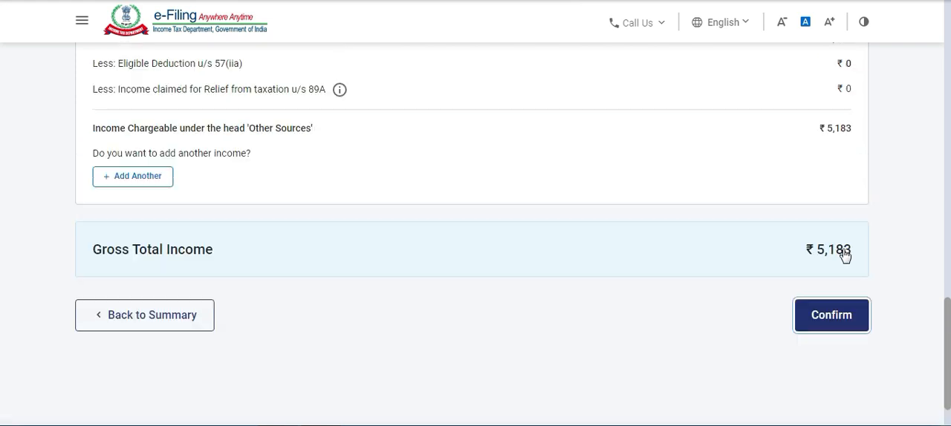
Start adding details of income from business or profession and show the Profession section under section 44ADA.
scroll(724, 201, "up", 1)
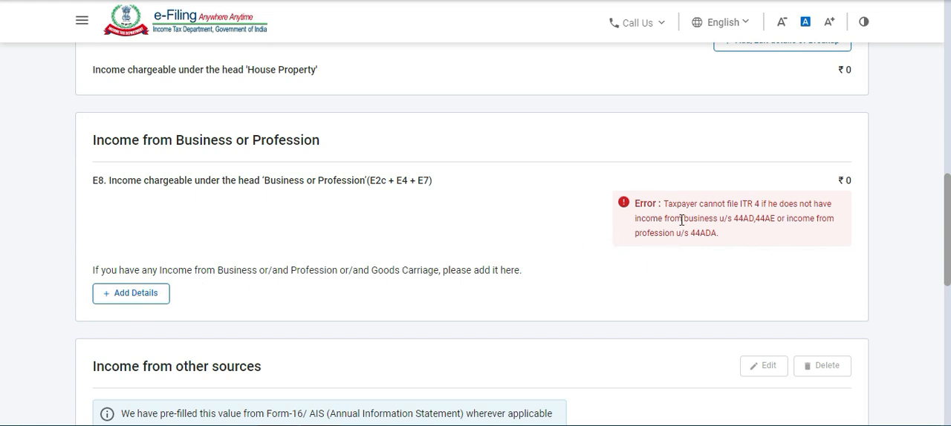
left_click(149, 304)
left_click(148, 305)
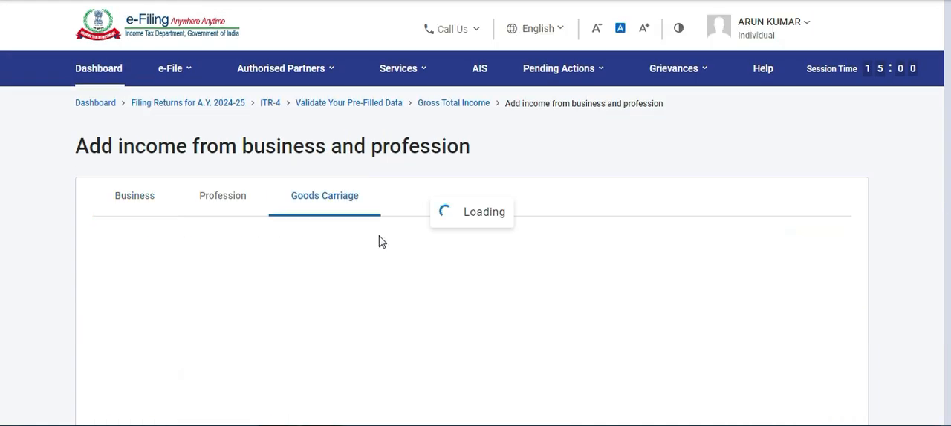
left_click(235, 203)
scroll(235, 206, "down", 3)
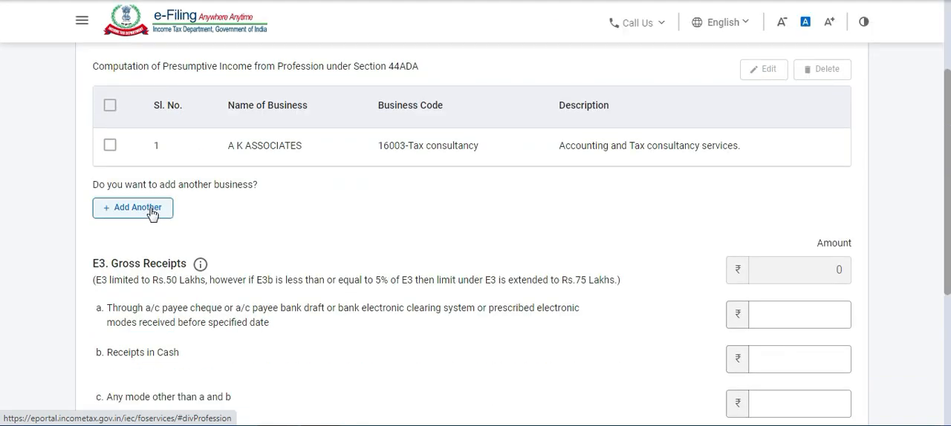
Enter cash receipts of 1,00,000 in the profession's E3 gross receipts.
scroll(719, 195, "down", 2)
left_click(793, 220)
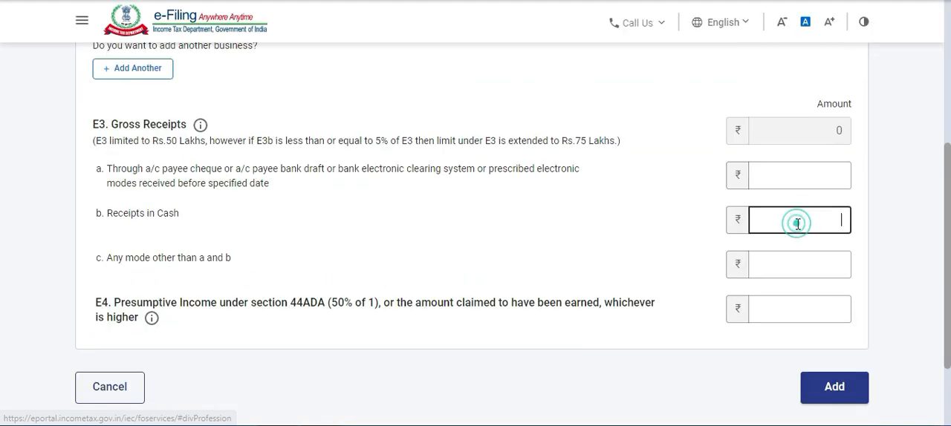
type("100000")
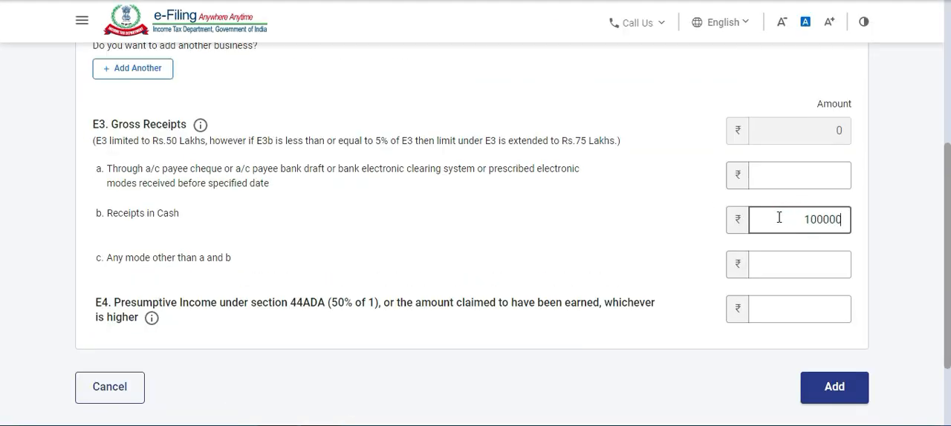
left_click(651, 222)
left_click(808, 270)
Set the E4 presumptive income under section 44ADA to 75,000 and add the profession income.
left_click(820, 305)
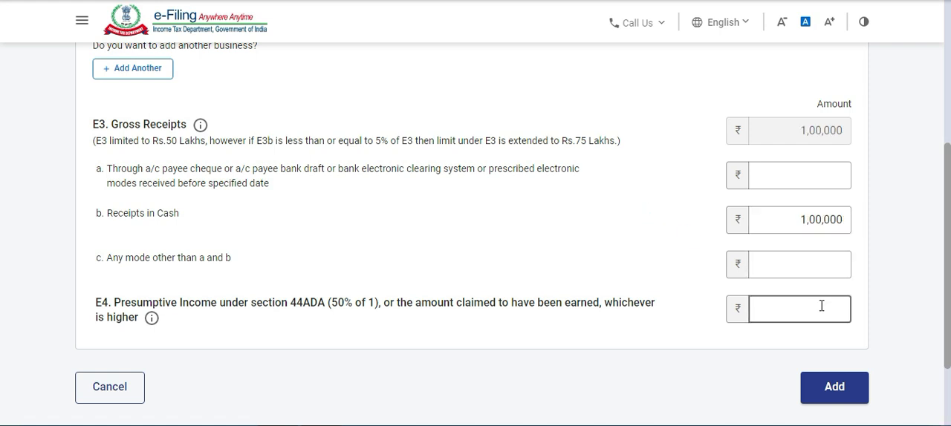
left_click(821, 306)
type("75,000")
left_click(904, 268)
left_click(829, 388)
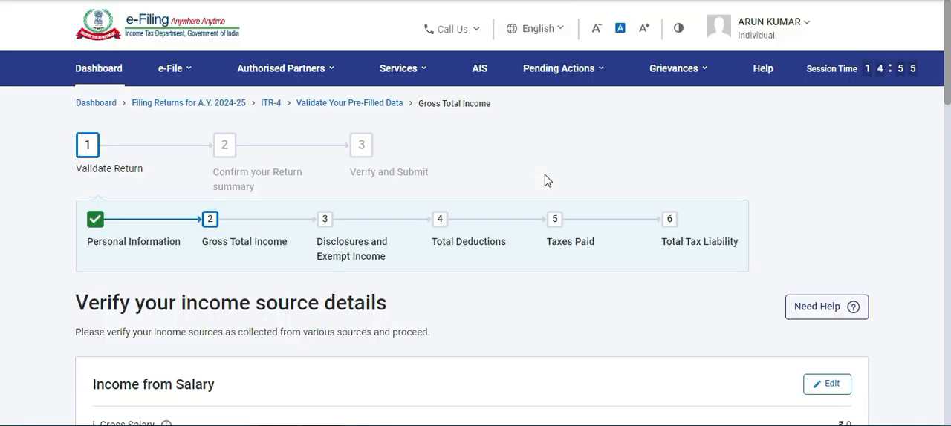
Confirm the income source details with the added profession income and return to the return summary.
scroll(544, 180, "down", 4)
scroll(544, 181, "down", 15)
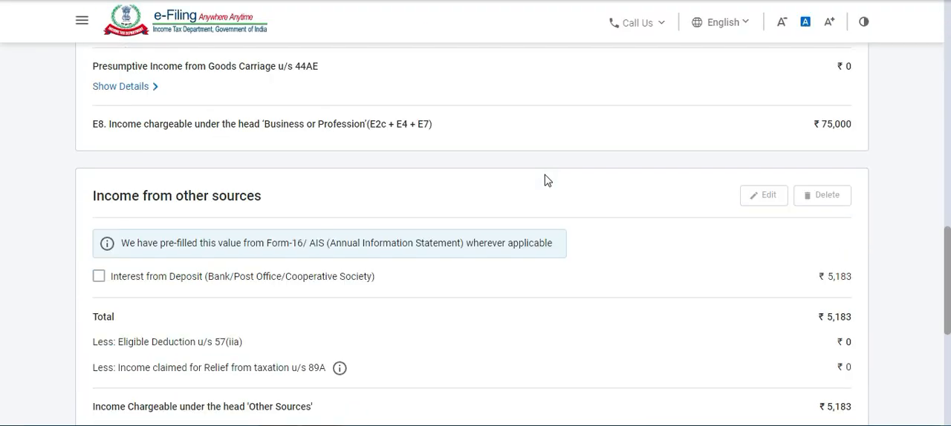
left_click(827, 242)
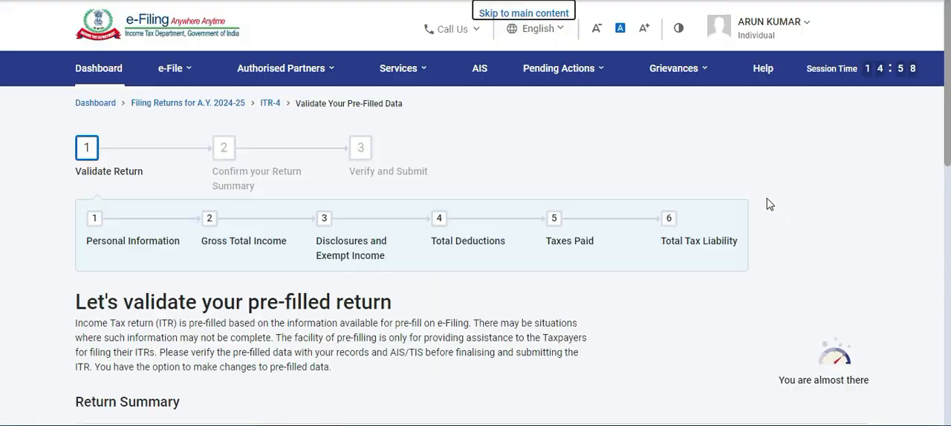
Open Disclosures and Exempt Income from the return summary and start adding the financial particulars of the business.
scroll(606, 187, "down", 3)
scroll(606, 187, "down", 3)
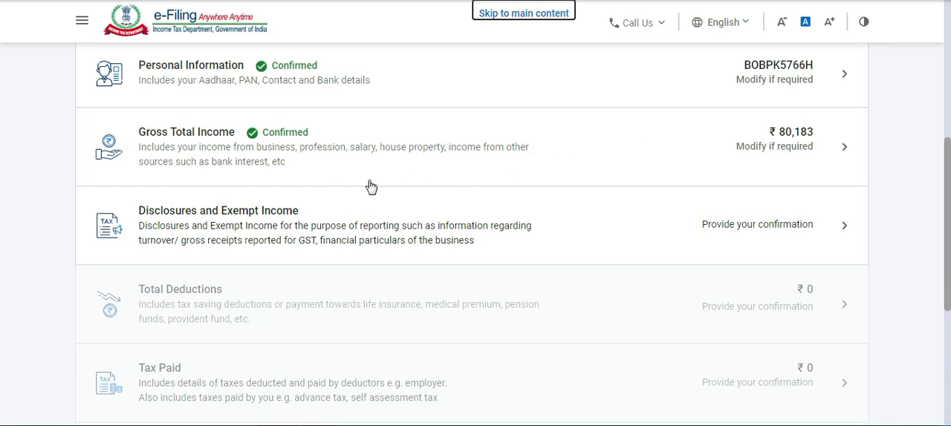
left_click(418, 228)
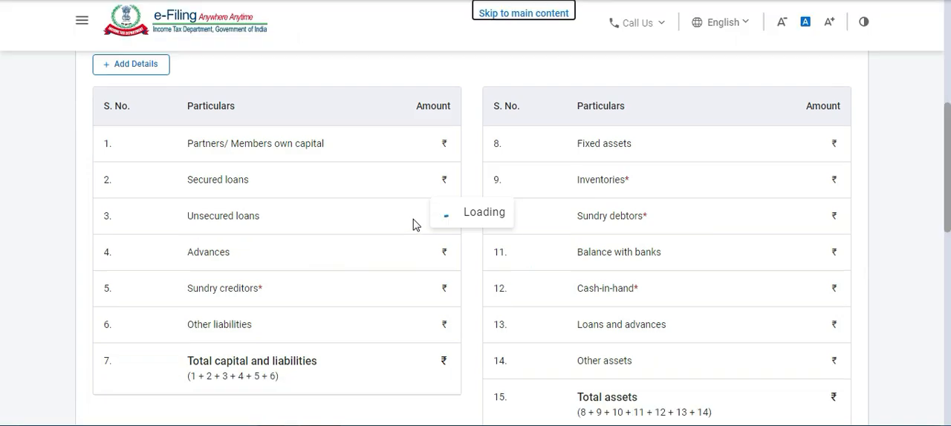
scroll(398, 155, "up", 5)
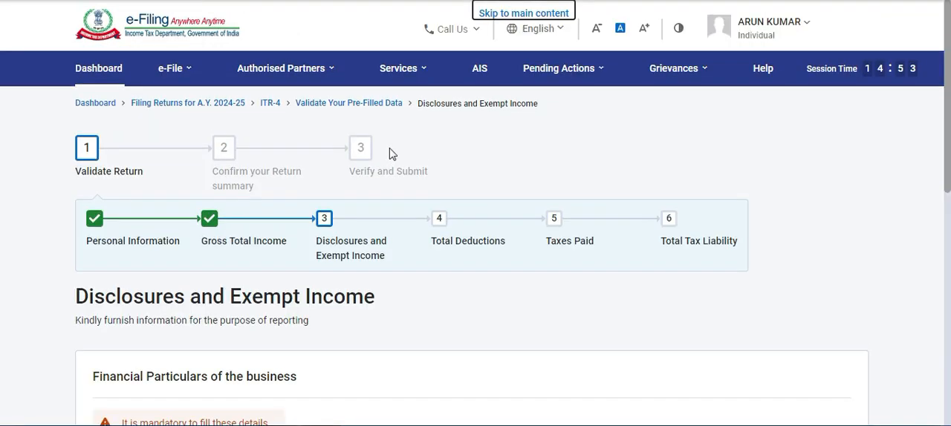
scroll(398, 153, "down", 3)
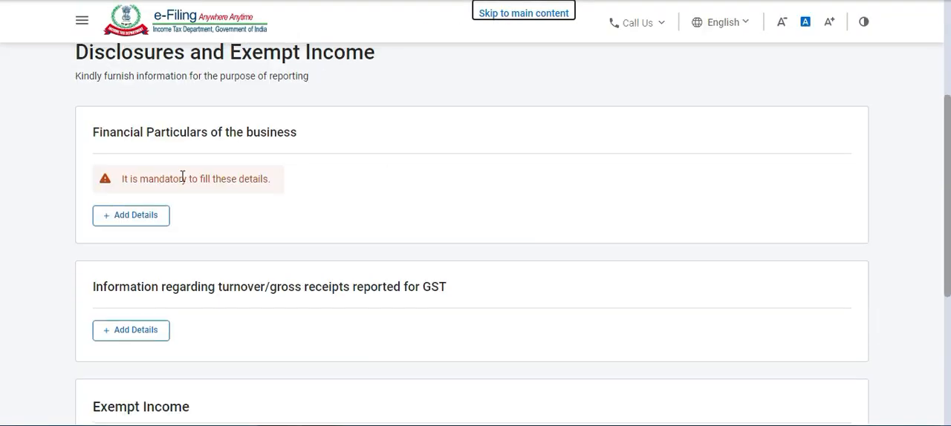
left_click(127, 217)
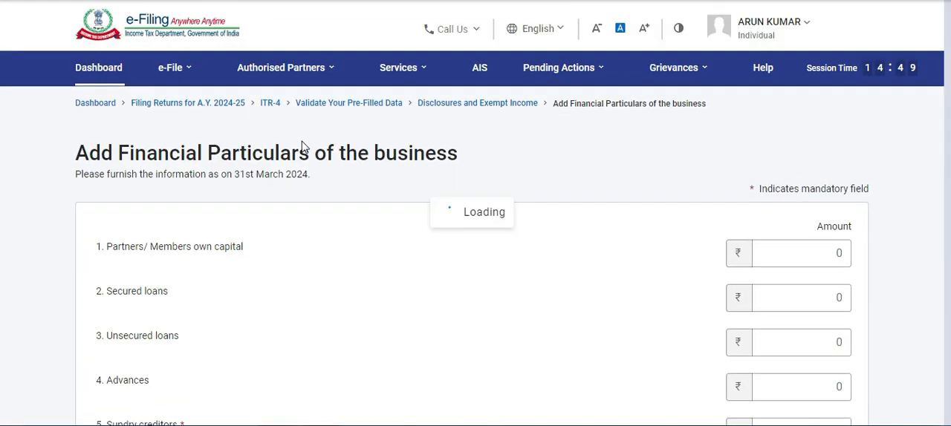
Set the mandatory sundry creditors amount to 0 in the financial particulars.
scroll(272, 144, "down", 2)
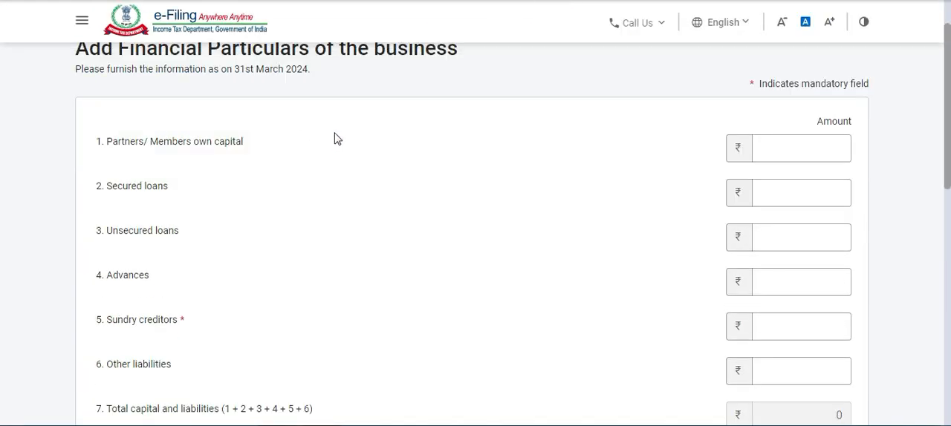
scroll(430, 143, "down", 2)
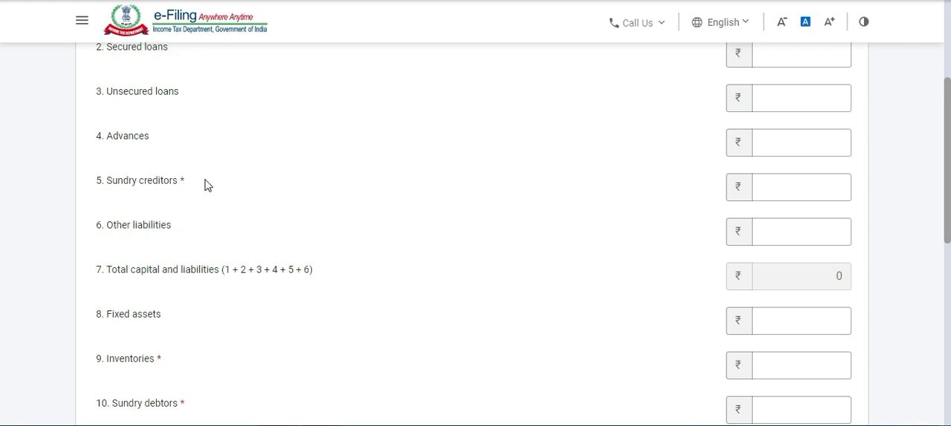
left_click(789, 190)
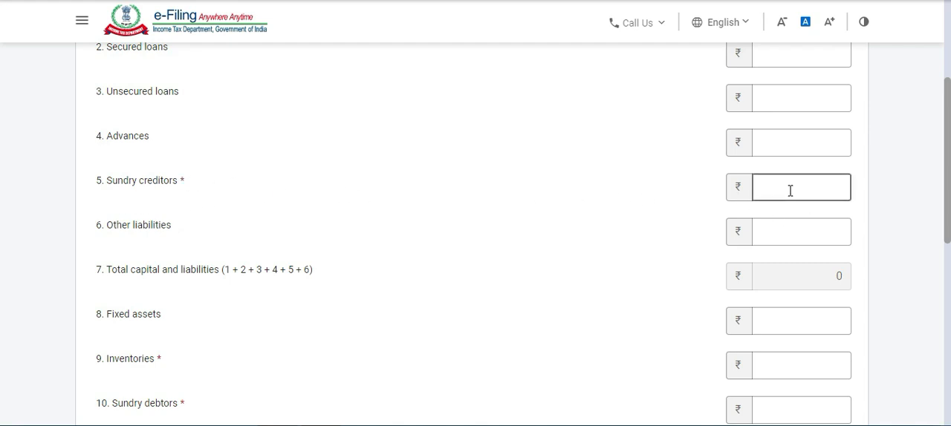
left_click(790, 190)
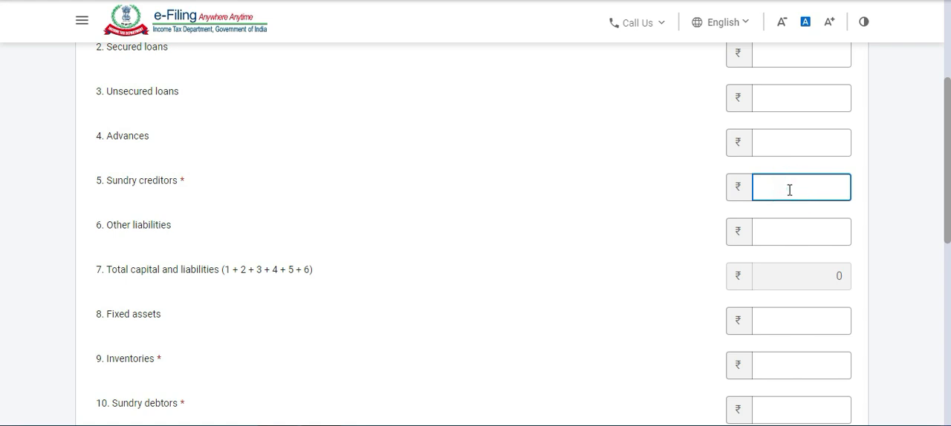
scroll(788, 188, "down", 1)
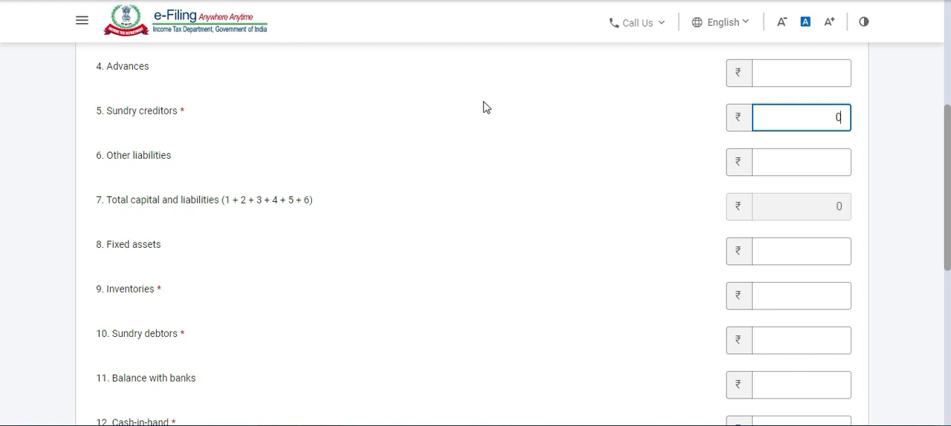
Set the inventories and sundry debtors amounts to 0 in the financial particulars.
scroll(460, 112, "down", 1)
scroll(401, 141, "down", 1)
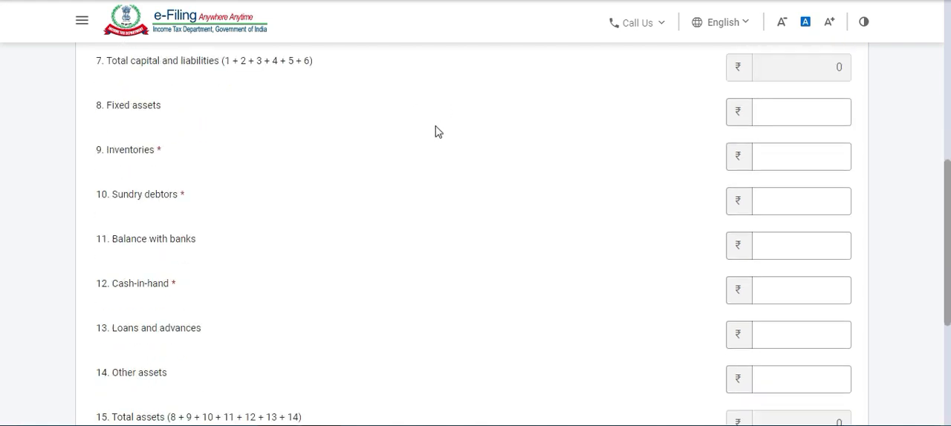
left_click(812, 159)
type("0")
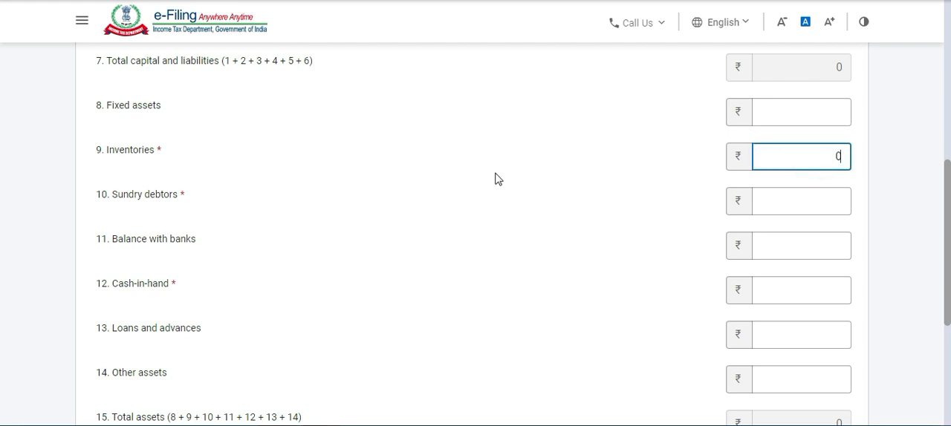
left_click(768, 203)
type("0")
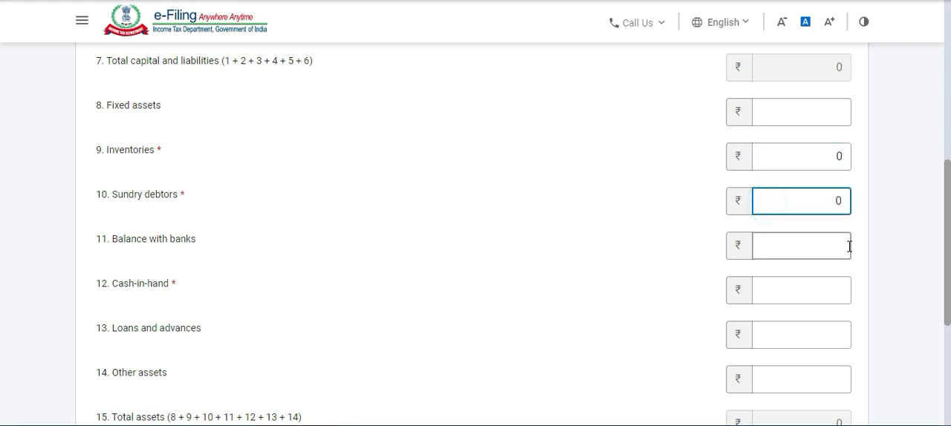
Set cash-in-hand to 25,000 and add the financial particulars to the disclosures.
left_click(793, 295)
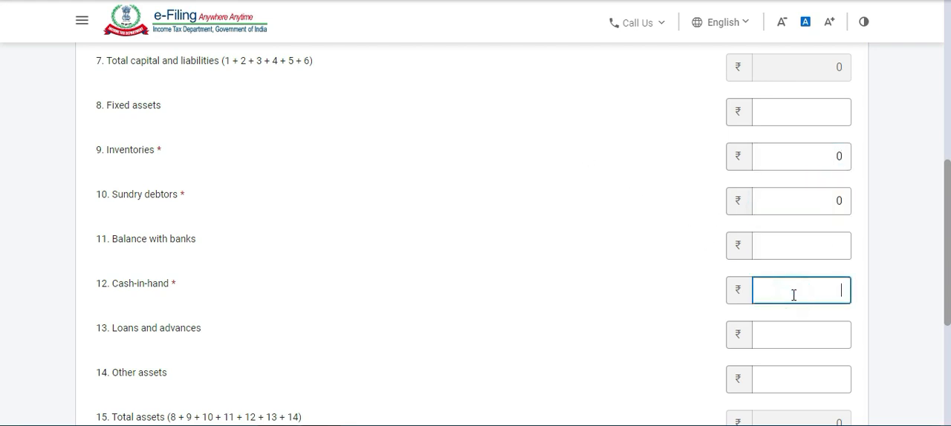
type("25000")
left_click(926, 263)
scroll(907, 268, "down", 3)
left_click(849, 294)
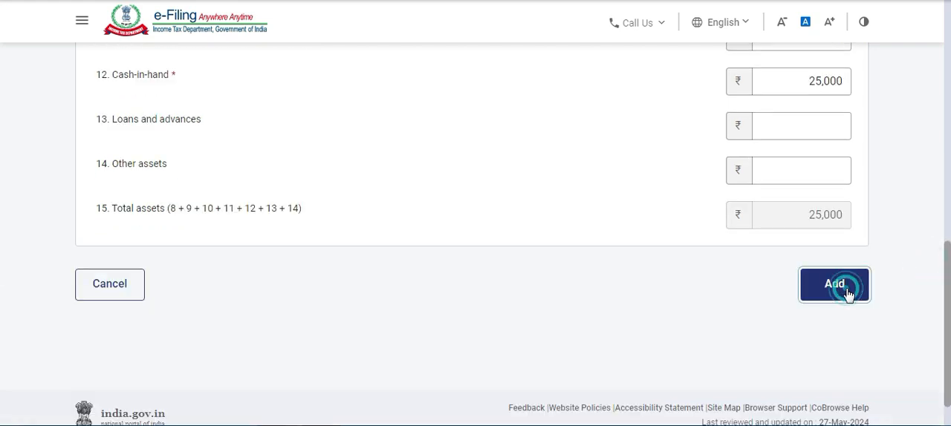
scroll(616, 195, "down", 4)
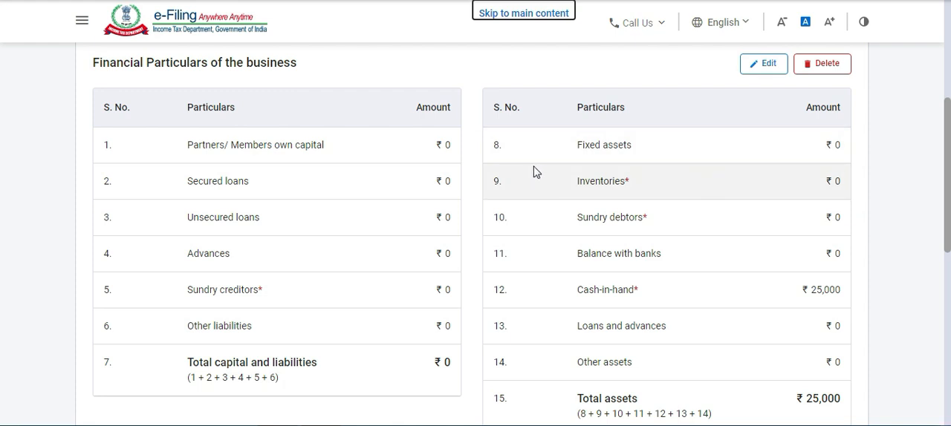
Confirm the Disclosures and Exempt Income section without adding GST turnover or exempt income details.
scroll(534, 171, "down", 4)
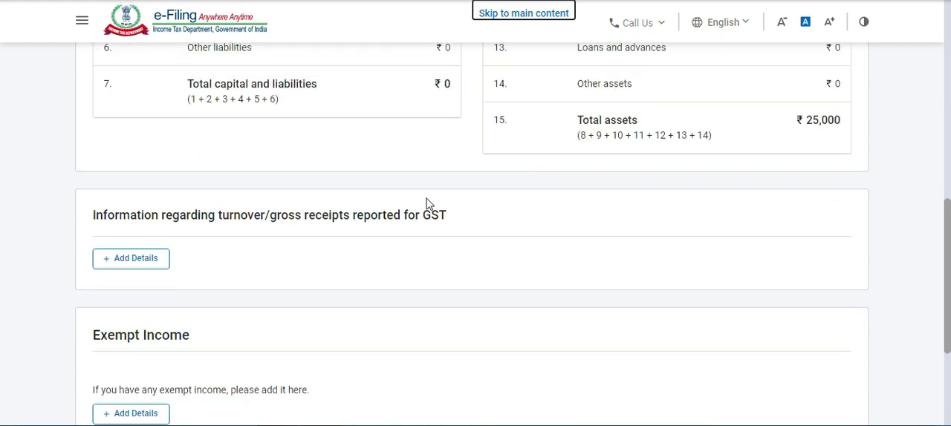
scroll(190, 236, "down", 1)
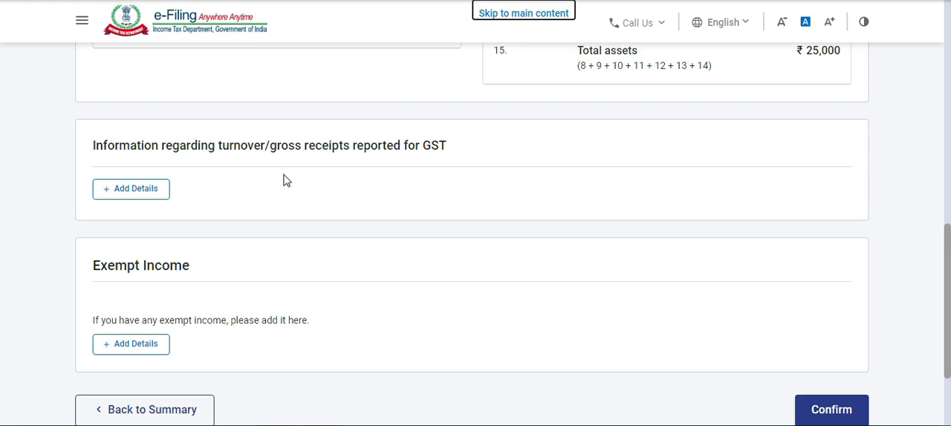
scroll(222, 201, "down", 1)
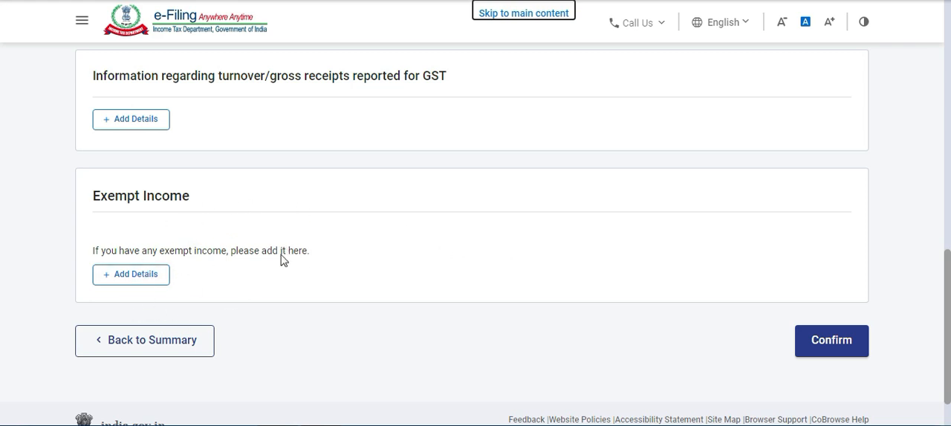
left_click(833, 342)
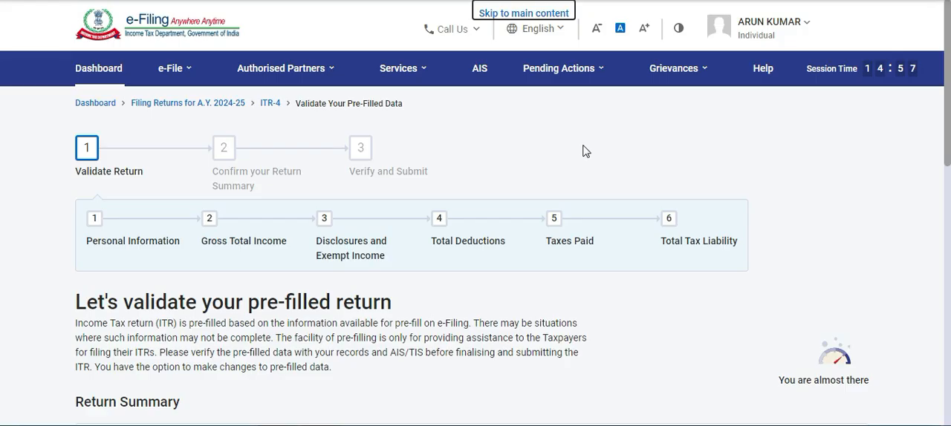
Open Total Deductions from the return summary and continue past the 80CCD(2) eligibility question without answering it.
scroll(576, 153, "down", 4)
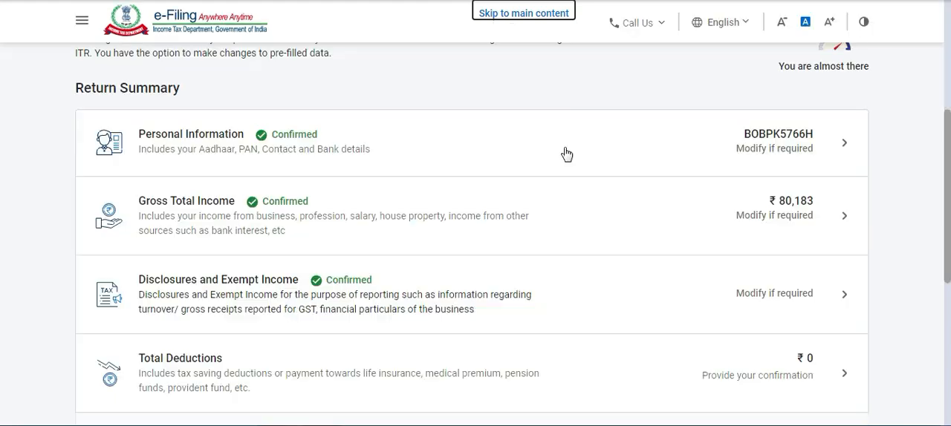
scroll(513, 160, "down", 2)
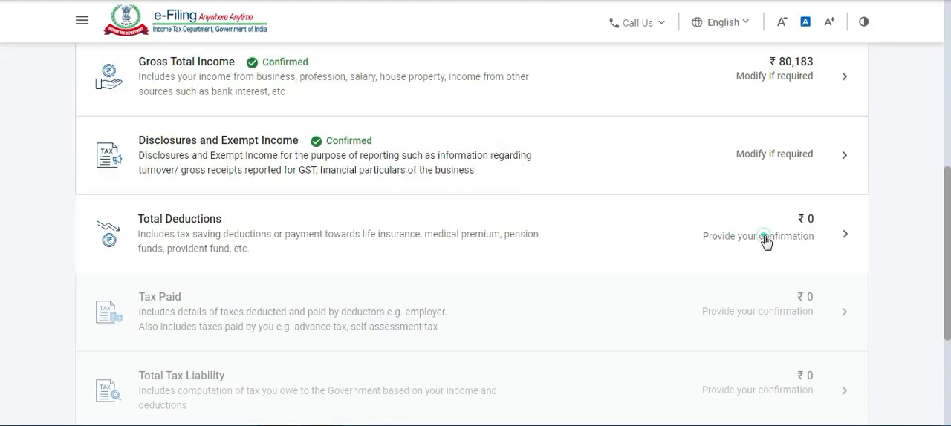
left_click(766, 240)
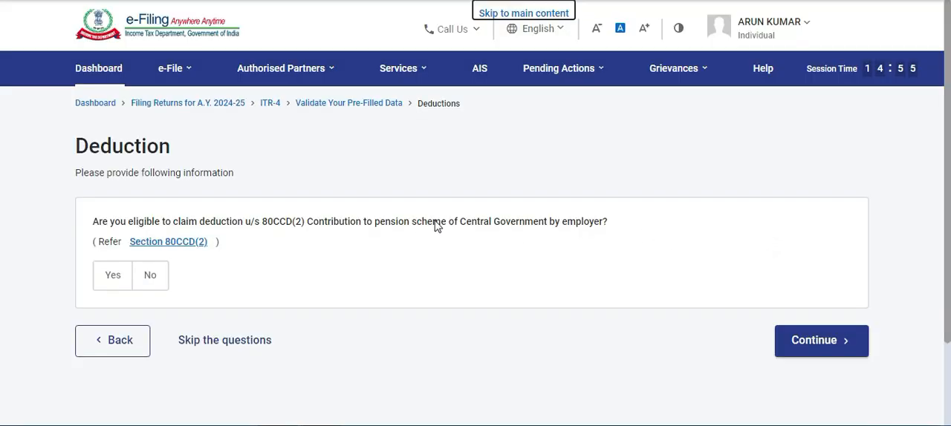
scroll(435, 225, "down", 2)
left_click(770, 248)
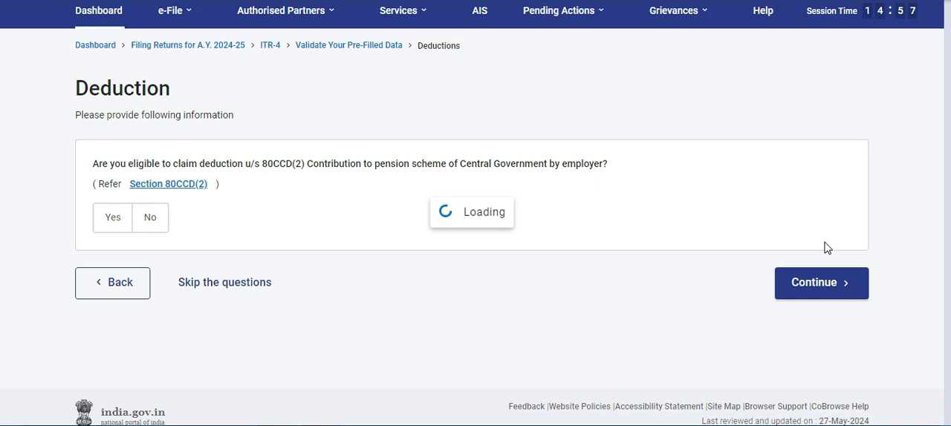
scroll(826, 247, "down", 1)
left_click(790, 246)
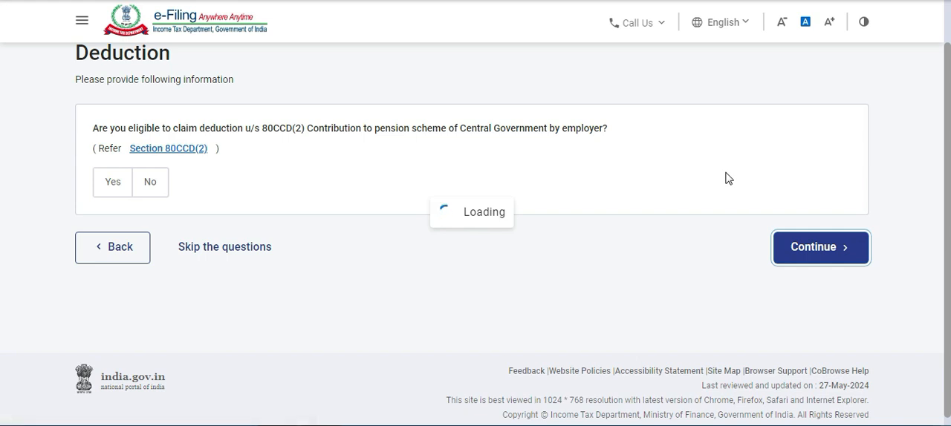
Review the eligible deduction categories and confirm Total Deductions without adding any claim.
scroll(728, 177, "down", 2)
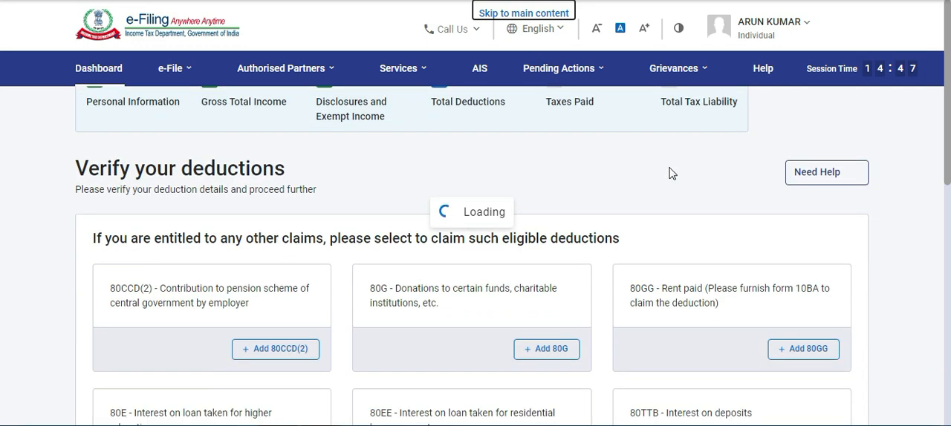
scroll(668, 173, "down", 1)
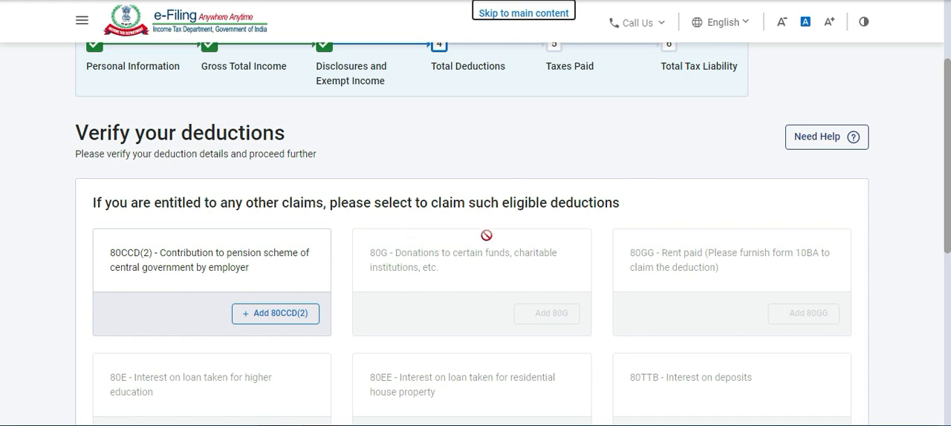
scroll(487, 235, "down", 2)
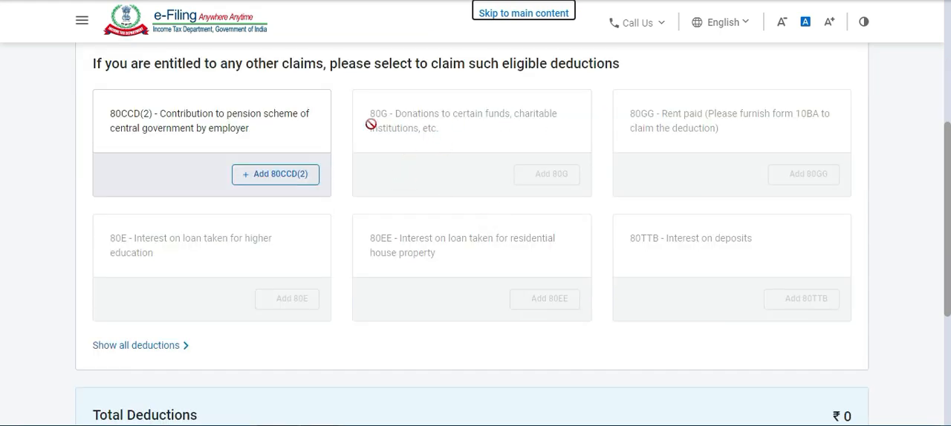
scroll(436, 206, "down", 2)
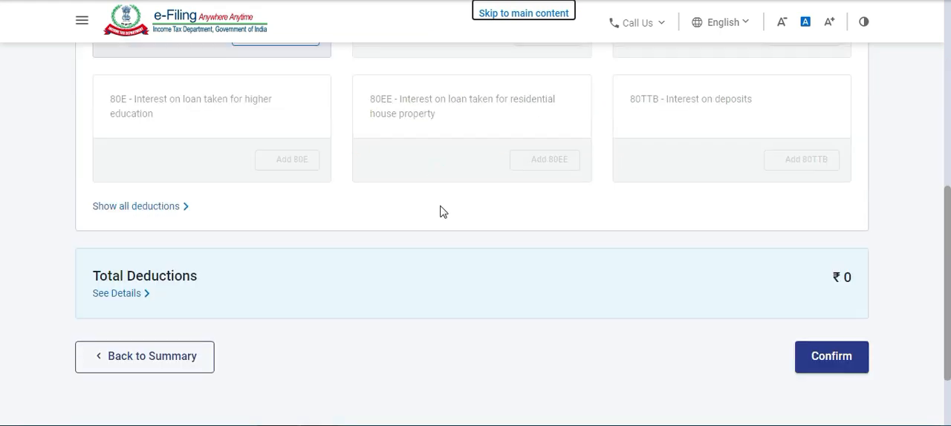
scroll(352, 191, "up", 1)
scroll(351, 187, "up", 1)
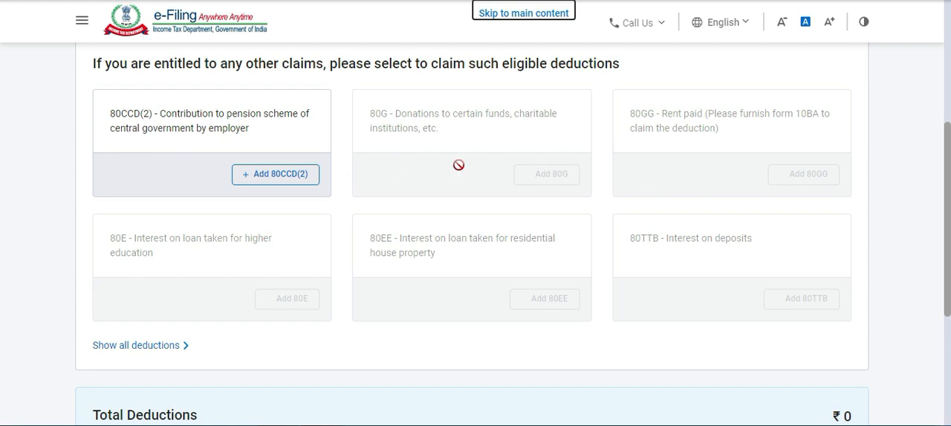
scroll(475, 223, "down", 1)
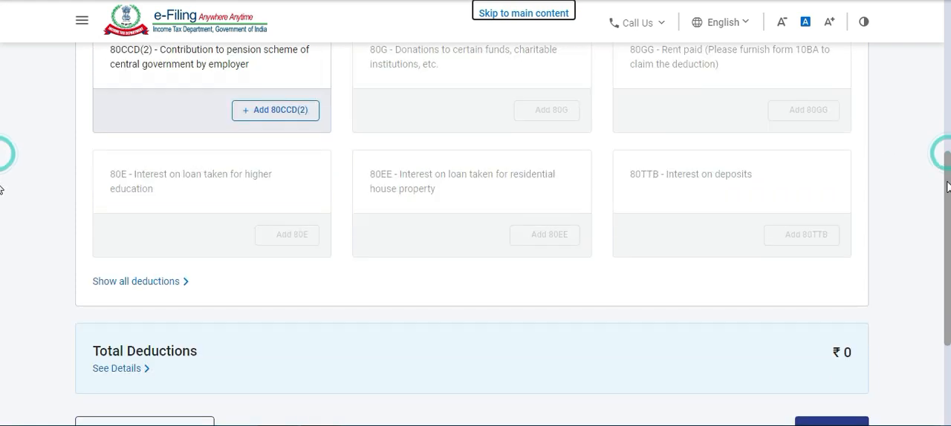
scroll(753, 189, "down", 2)
left_click(823, 269)
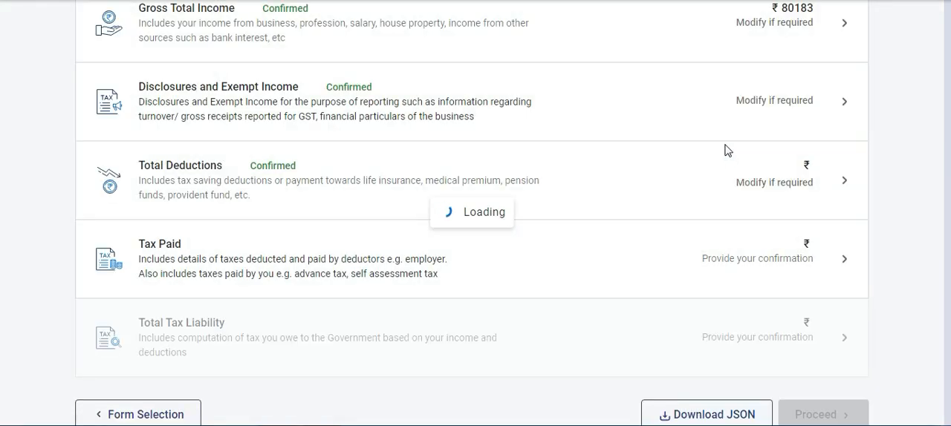
Open Tax Paid from the return summary and expand the TDS 1 details on salary income.
scroll(669, 150, "down", 5)
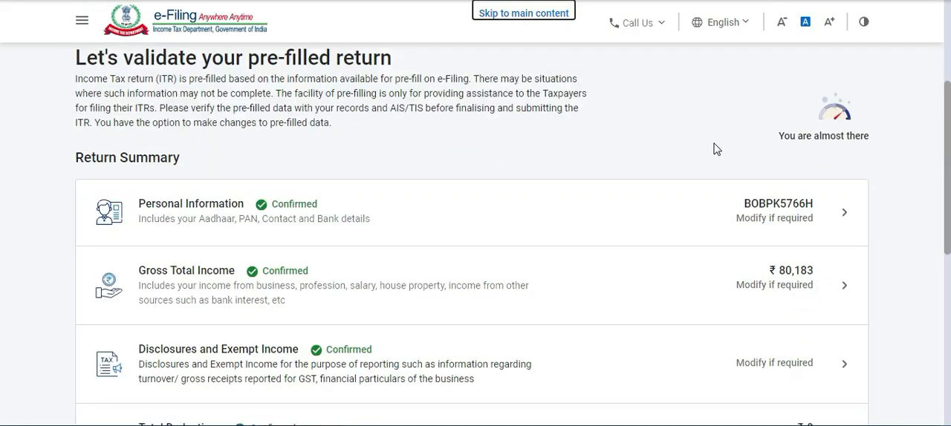
scroll(512, 175, "down", 1)
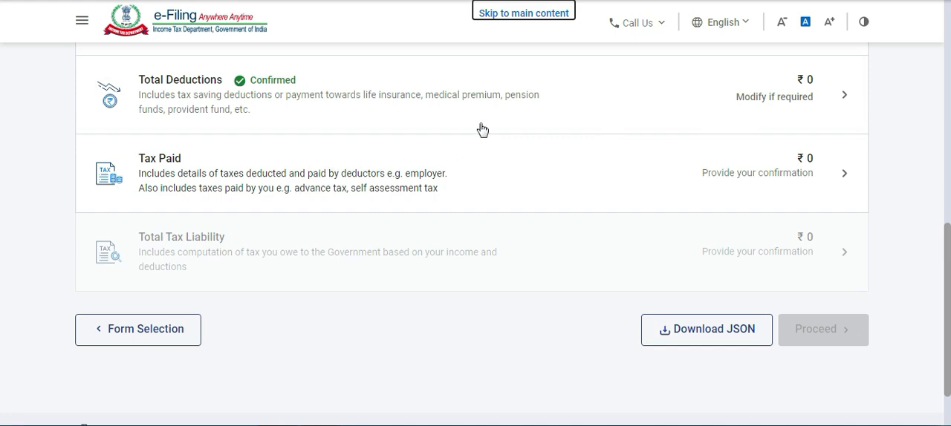
left_click(375, 172)
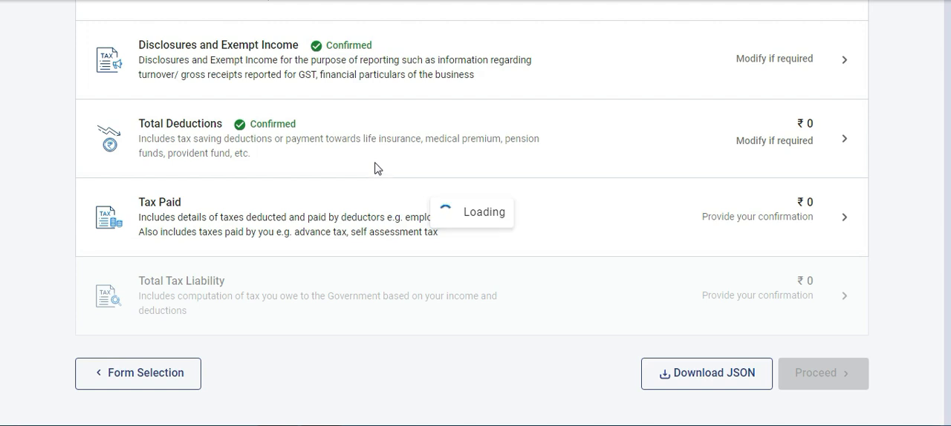
left_click(375, 169)
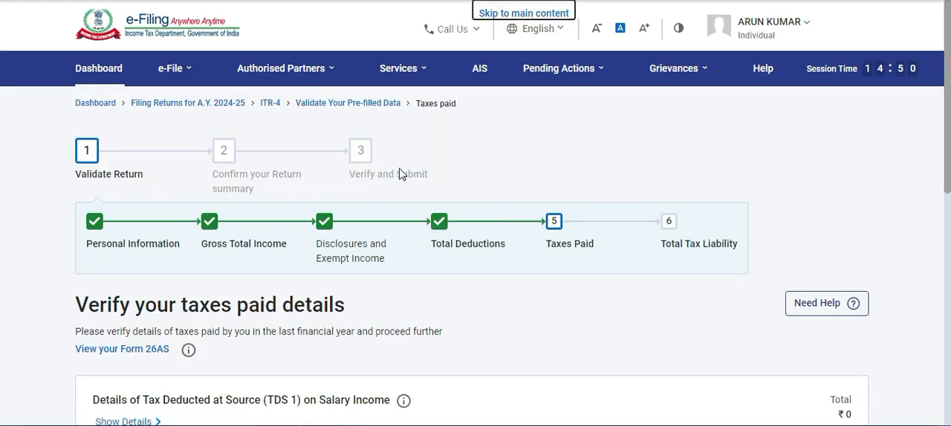
scroll(398, 174, "down", 2)
scroll(398, 174, "down", 2)
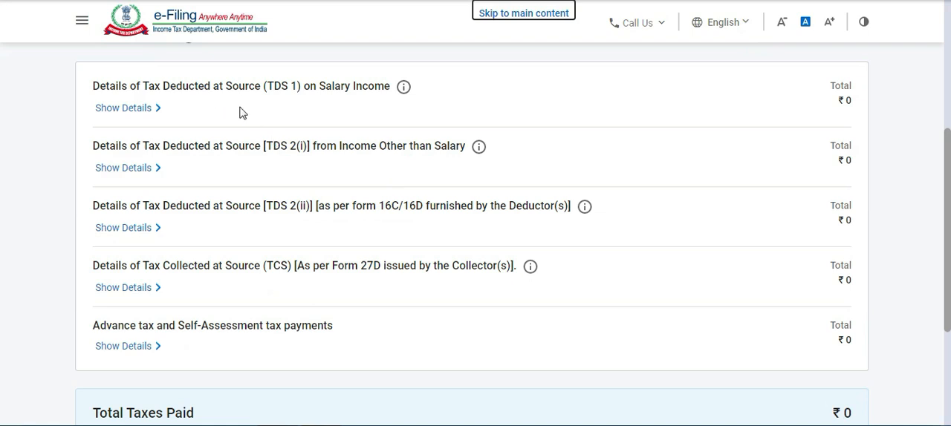
left_click(154, 108)
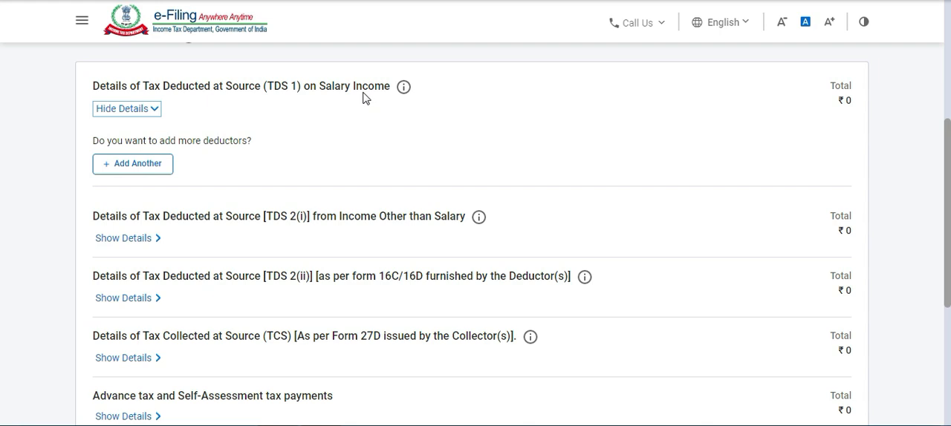
Dismiss the Windows color scheme dialog, then confirm the taxes paid details without adding any deductors or payments.
scroll(295, 128, "down", 1)
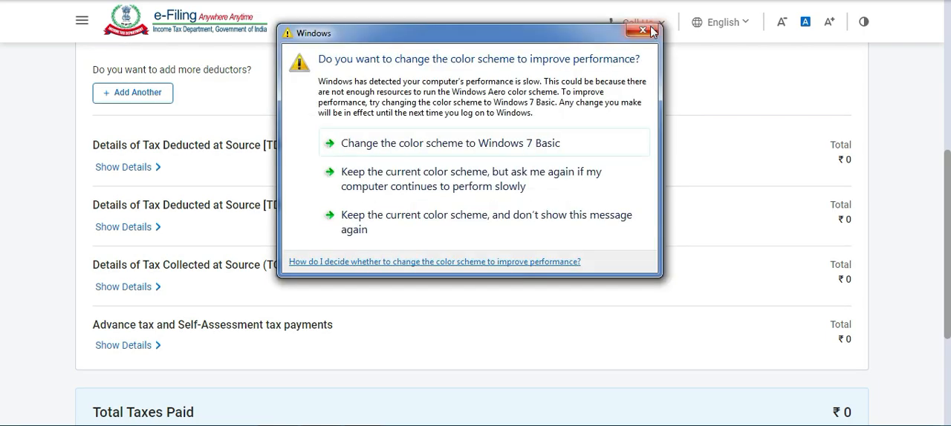
left_click(644, 34)
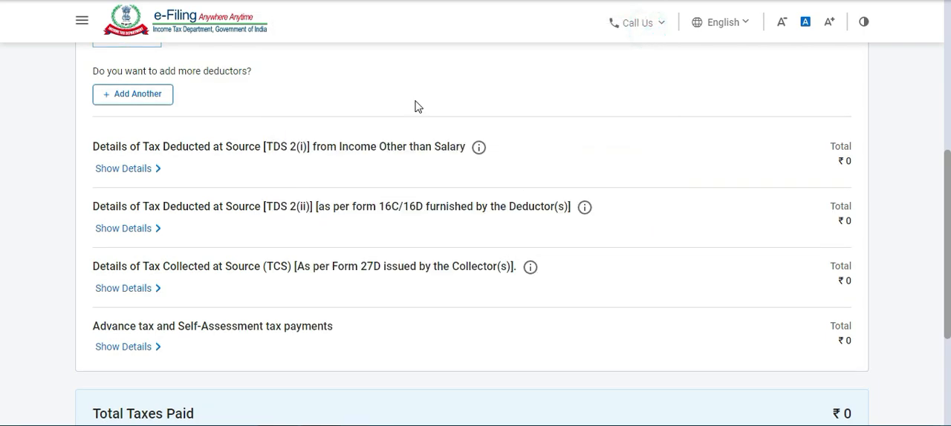
scroll(945, 201, "up", 1)
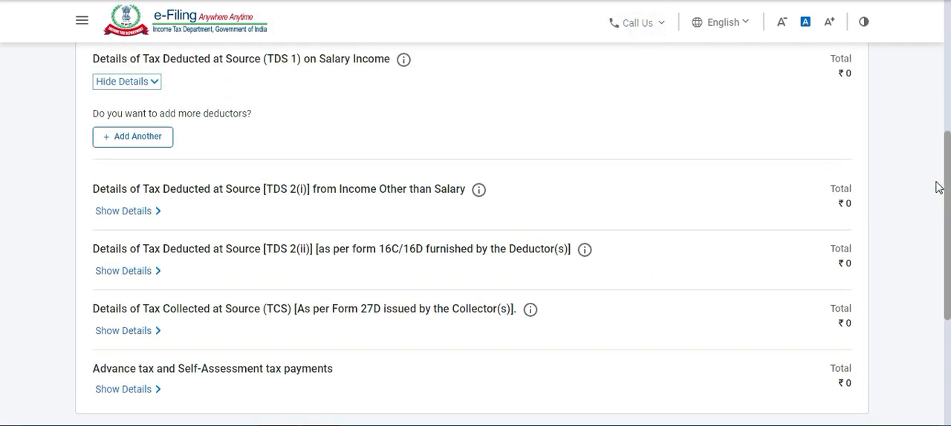
scroll(507, 190, "down", 1)
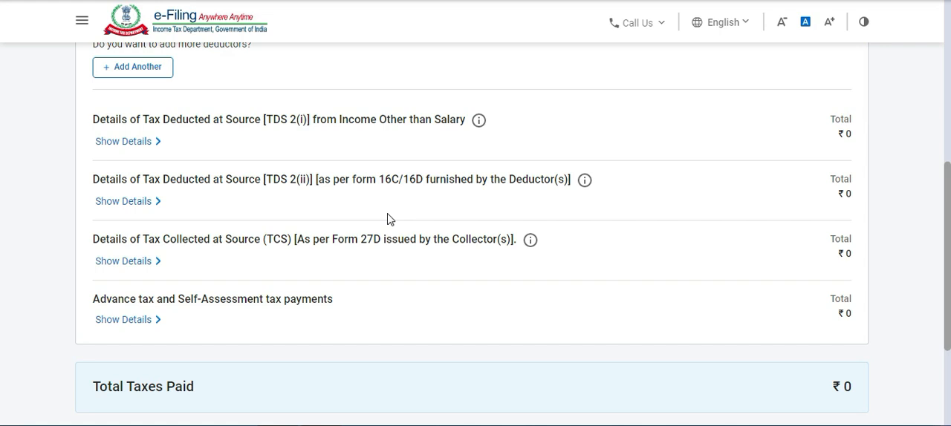
scroll(387, 219, "down", 1)
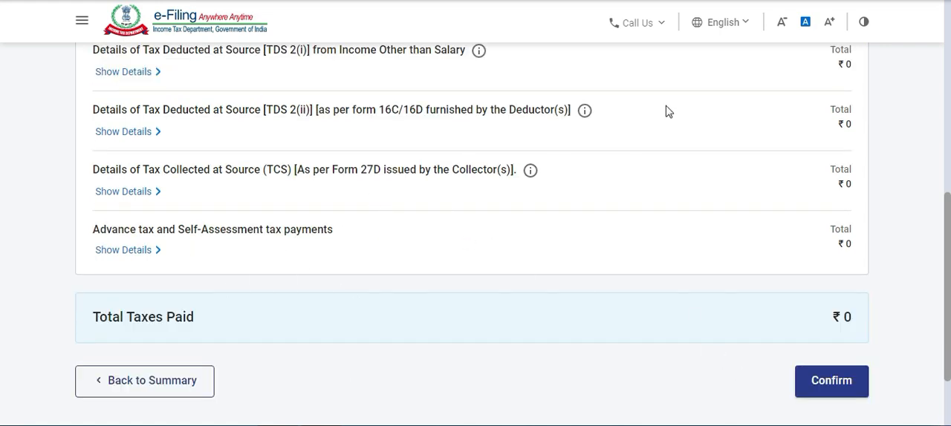
scroll(741, 151, "up", 2)
scroll(741, 151, "down", 3)
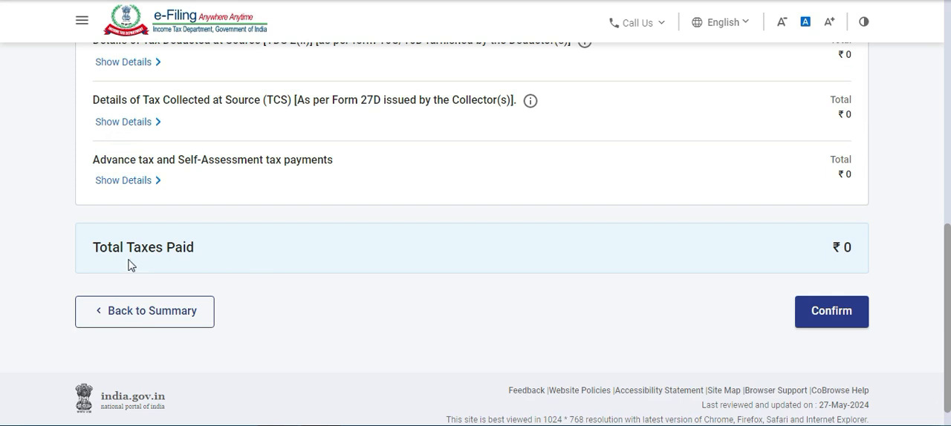
left_click(831, 323)
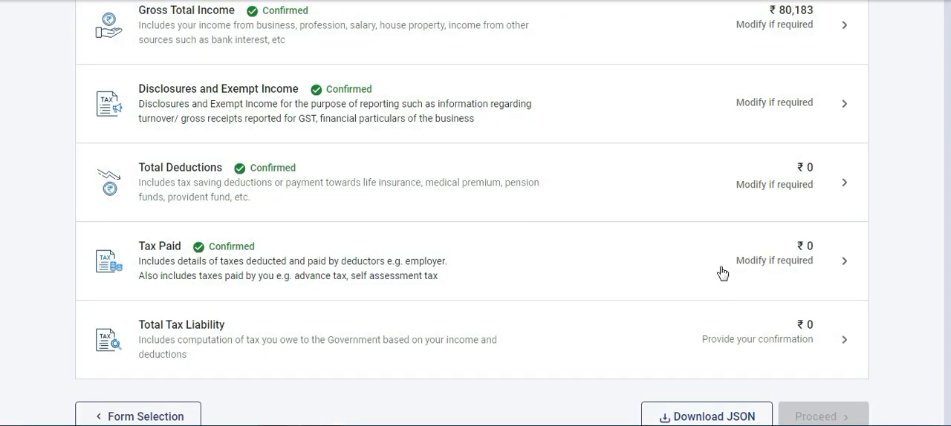
Open Total Tax Liability from the return summary and review the computation of income.
scroll(621, 226, "down", 10)
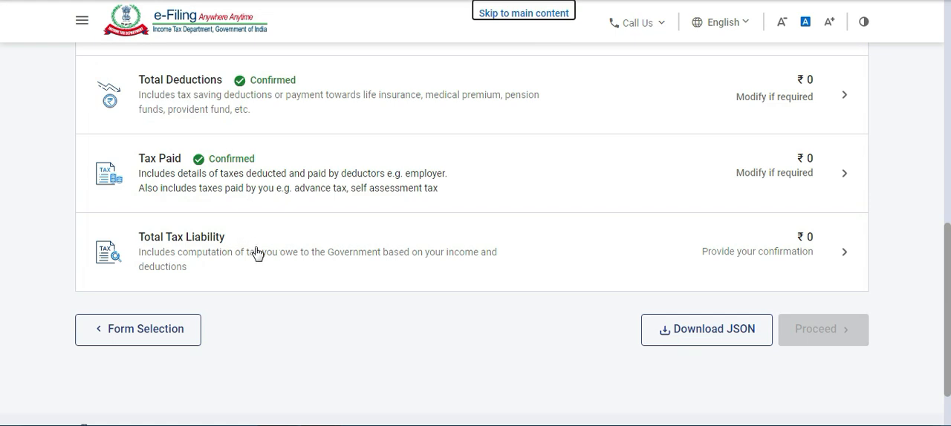
left_click(256, 253)
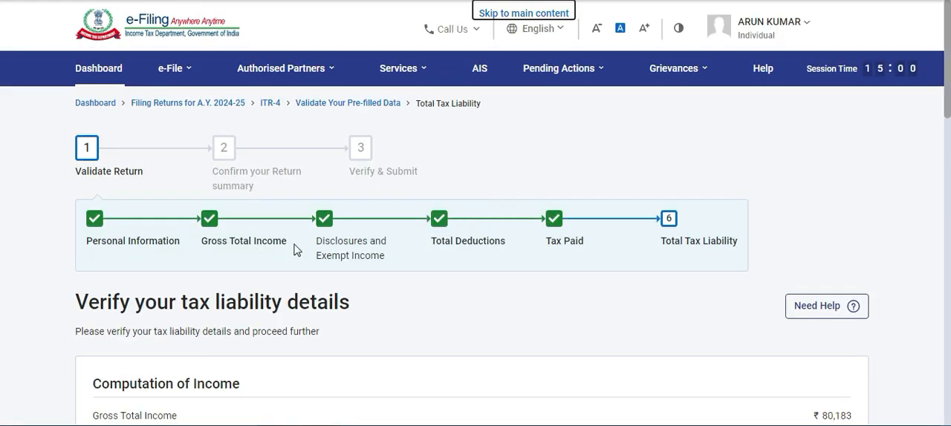
scroll(438, 195, "down", 3)
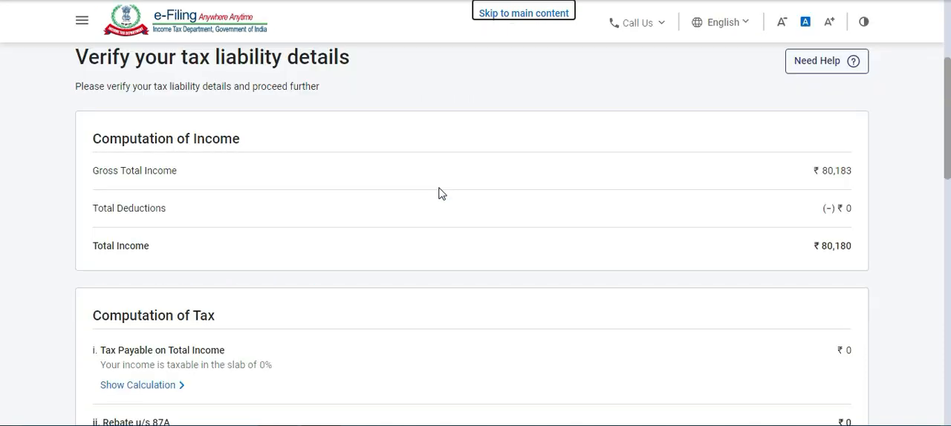
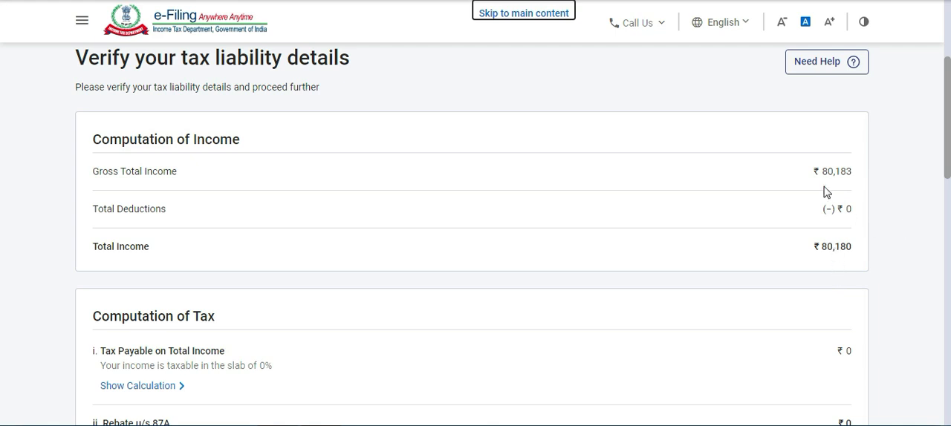
Expand the slab-wise calculation of tax payable on total income and dismiss the Windows color scheme dialog.
scroll(743, 186, "down", 2)
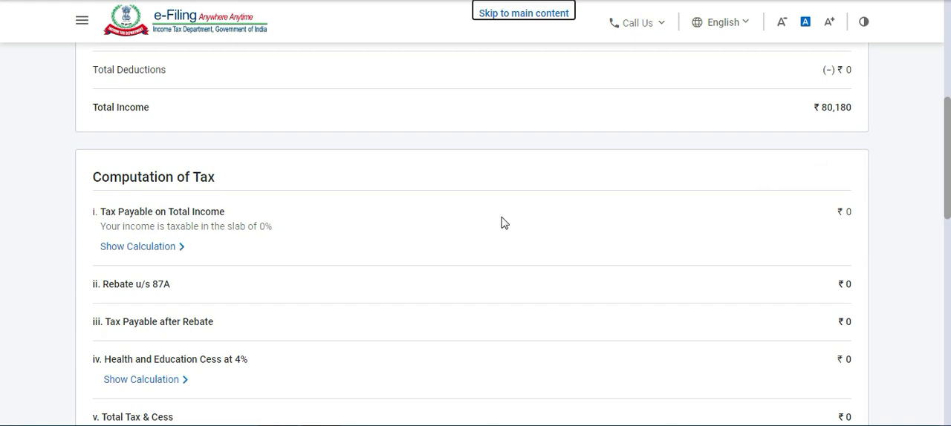
left_click(164, 255)
scroll(420, 200, "down", 1)
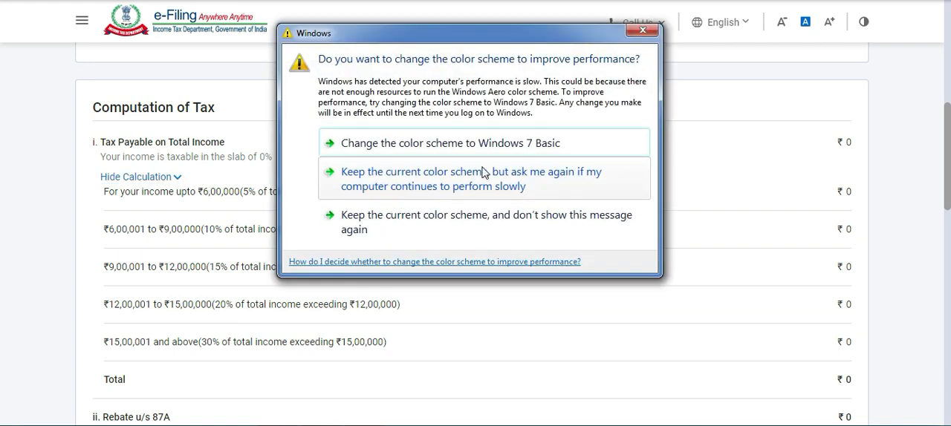
left_click(635, 32)
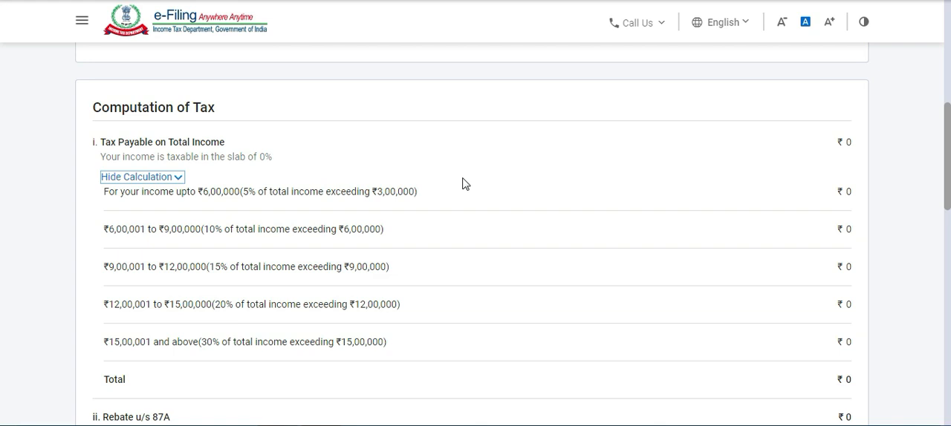
scroll(423, 194, "down", 1)
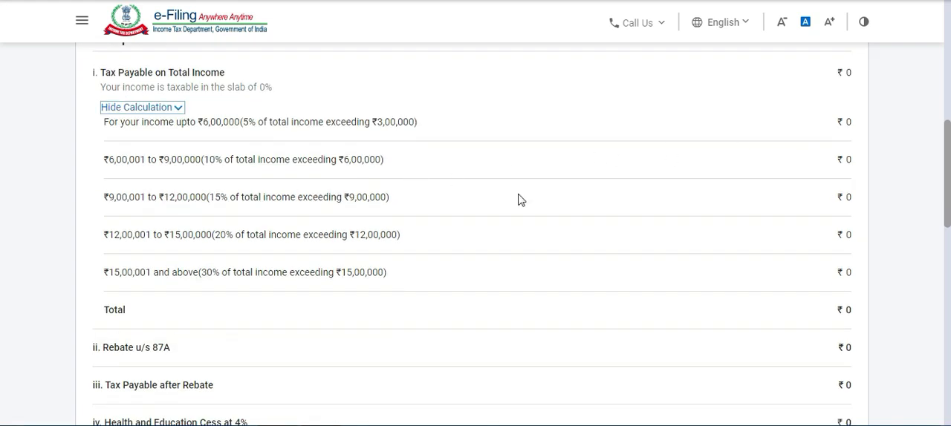
Review the rebate, cess, relief u/s 89, interest and late filing fee lines in the computation of tax.
scroll(267, 315, "down", 2)
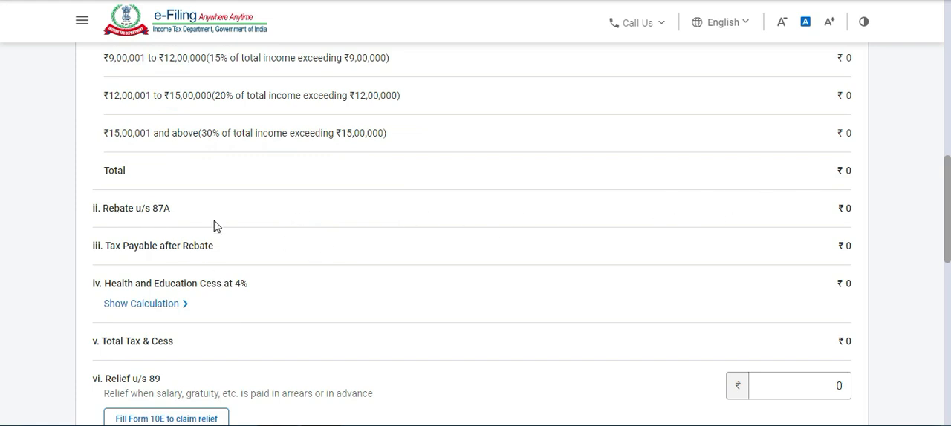
scroll(152, 242, "down", 1)
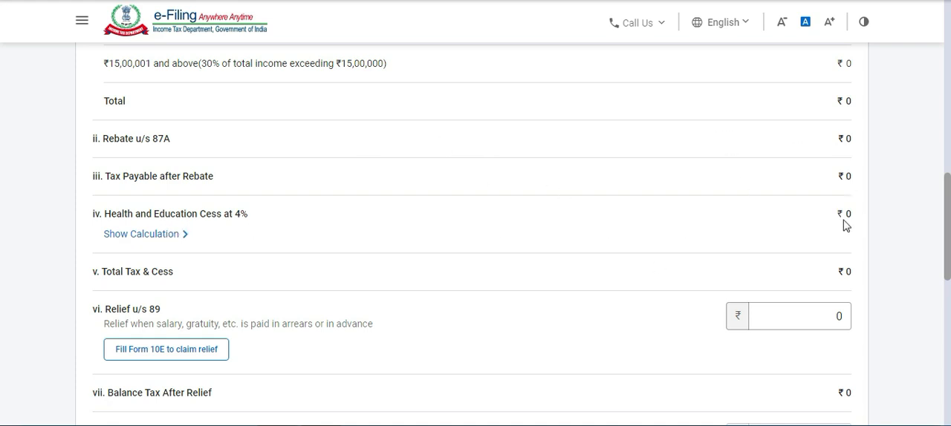
scroll(486, 223, "down", 1)
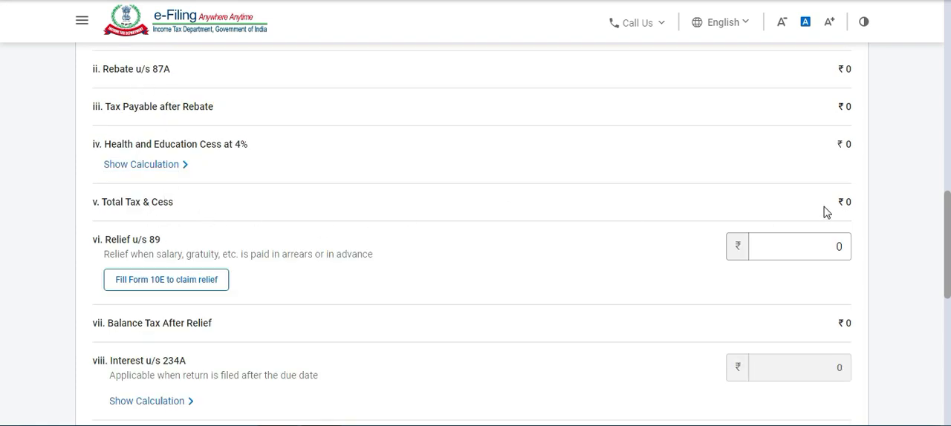
scroll(226, 180, "down", 1)
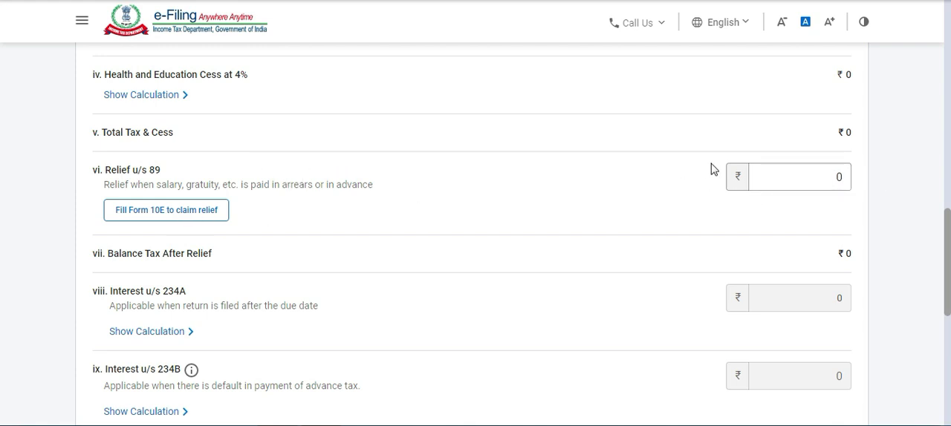
left_click(781, 175)
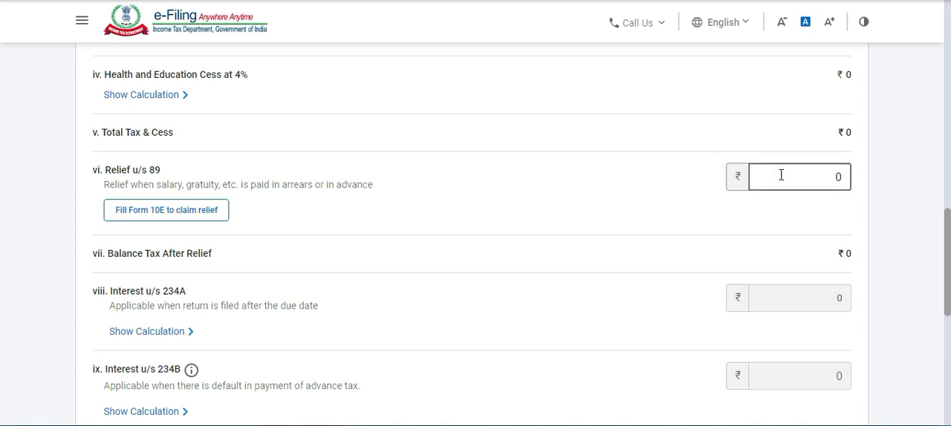
scroll(530, 182, "down", 1)
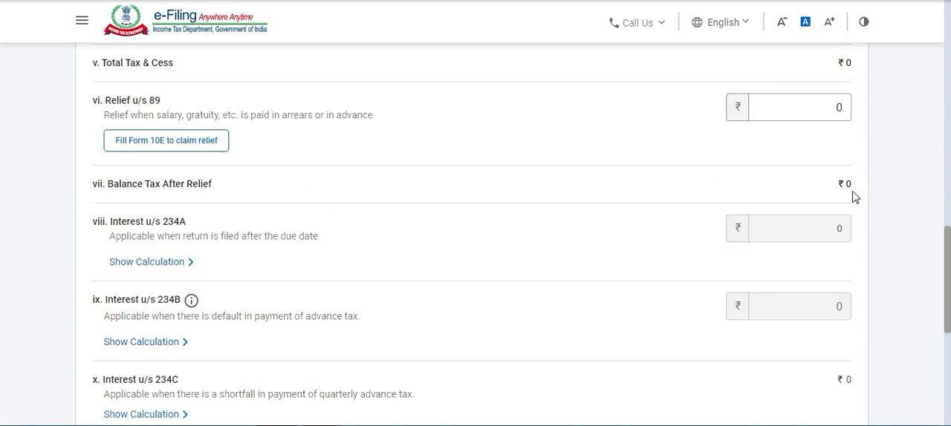
scroll(254, 178, "down", 1)
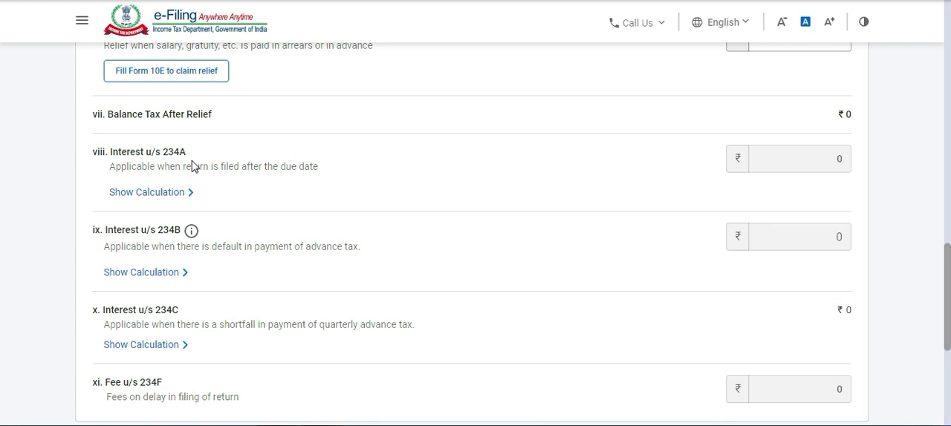
scroll(233, 159, "down", 2)
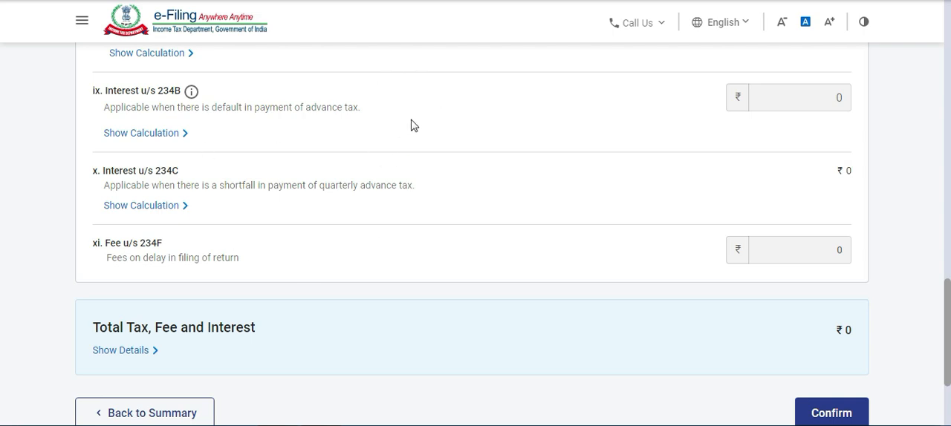
Recheck the computation of income and tax against the Total Tax, Fee and Interest section.
scroll(416, 134, "up", 1)
scroll(446, 145, "up", 7)
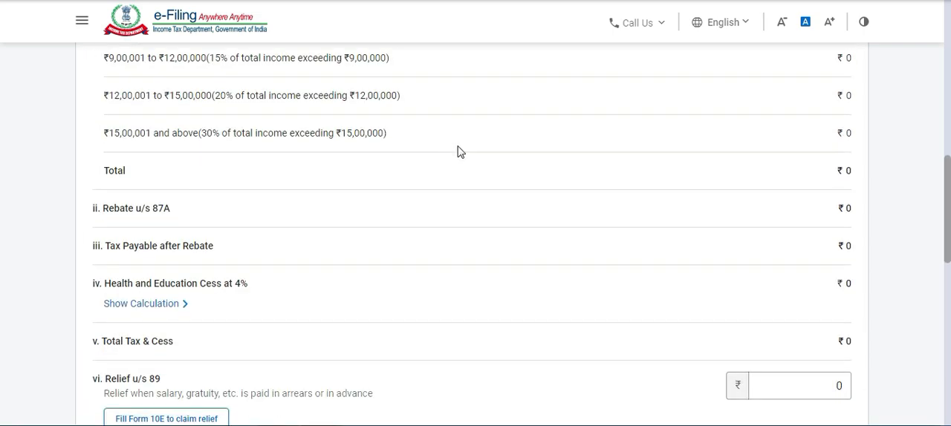
scroll(490, 160, "up", 4)
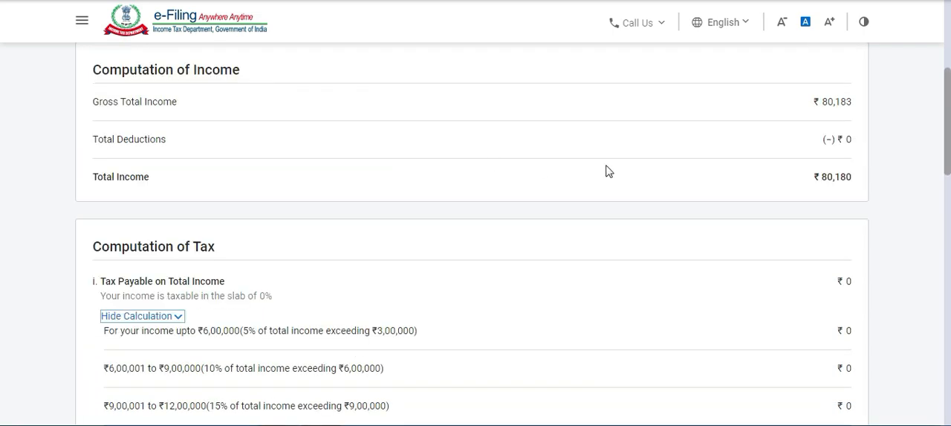
scroll(605, 172, "down", 15)
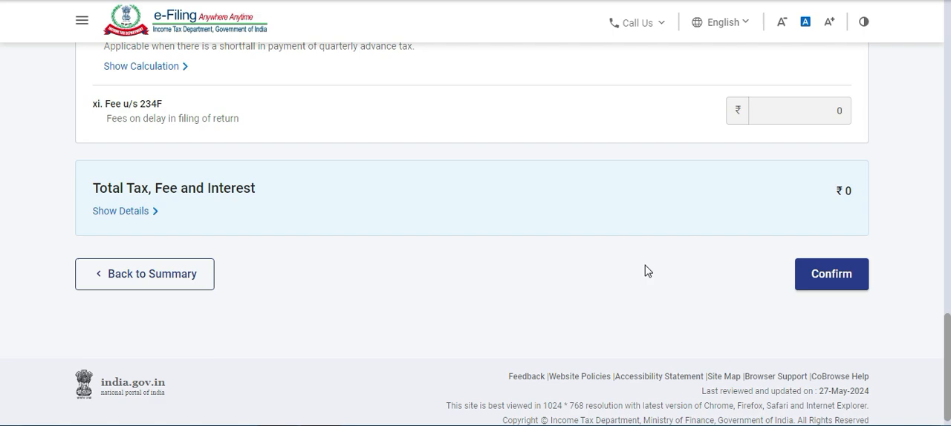
scroll(564, 226, "up", 10)
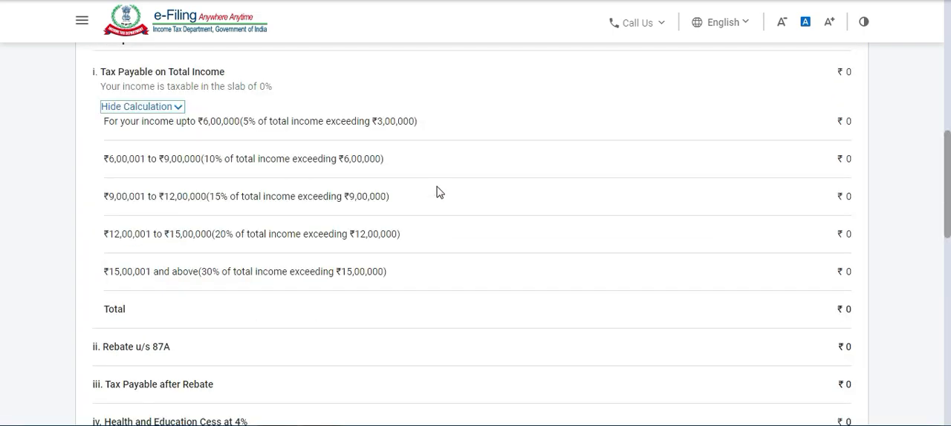
scroll(437, 192, "up", 2)
scroll(436, 192, "up", 4)
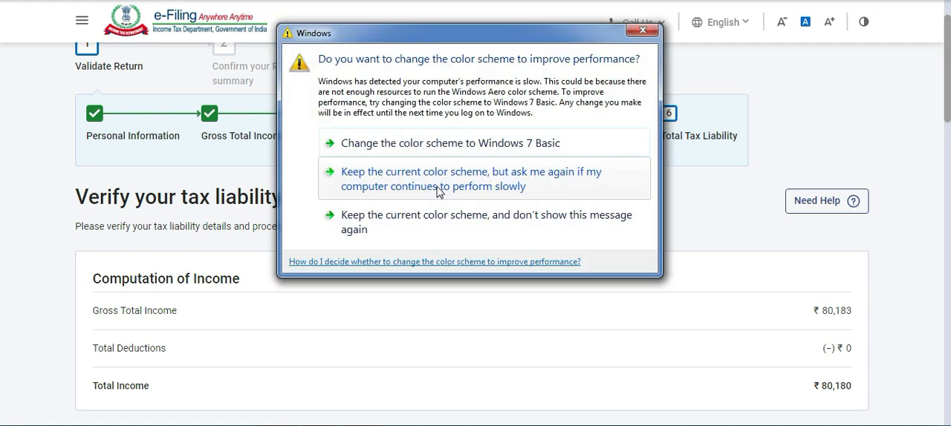
Close the recurring Windows color scheme dialog and return to the tax liability details.
left_click(640, 31)
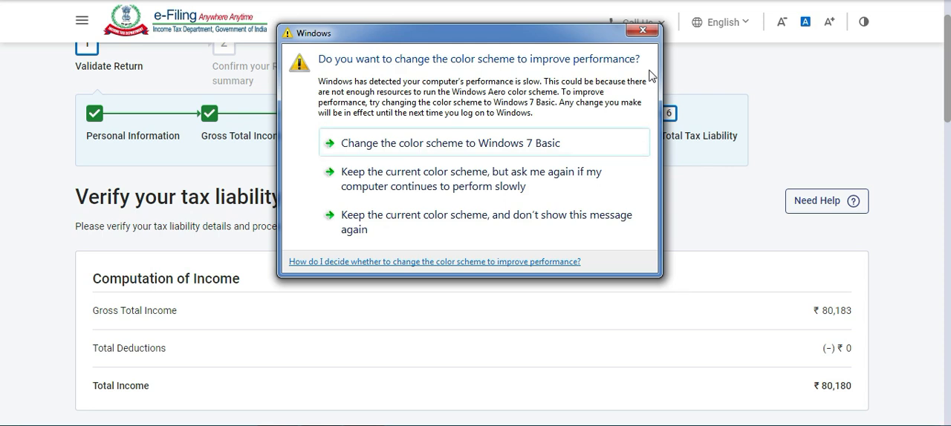
left_click(643, 29)
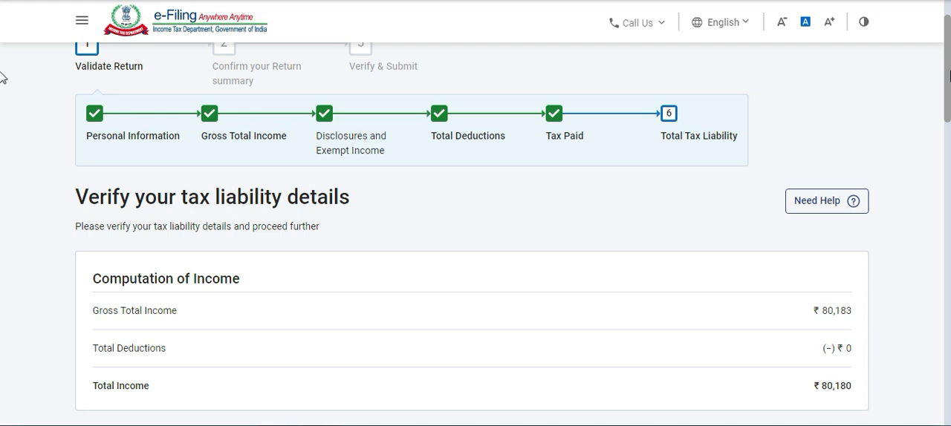
scroll(817, 96, "down", 2)
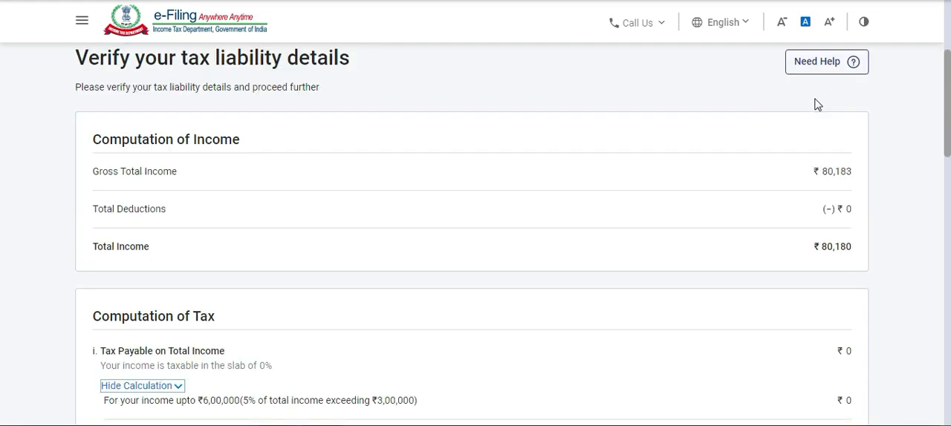